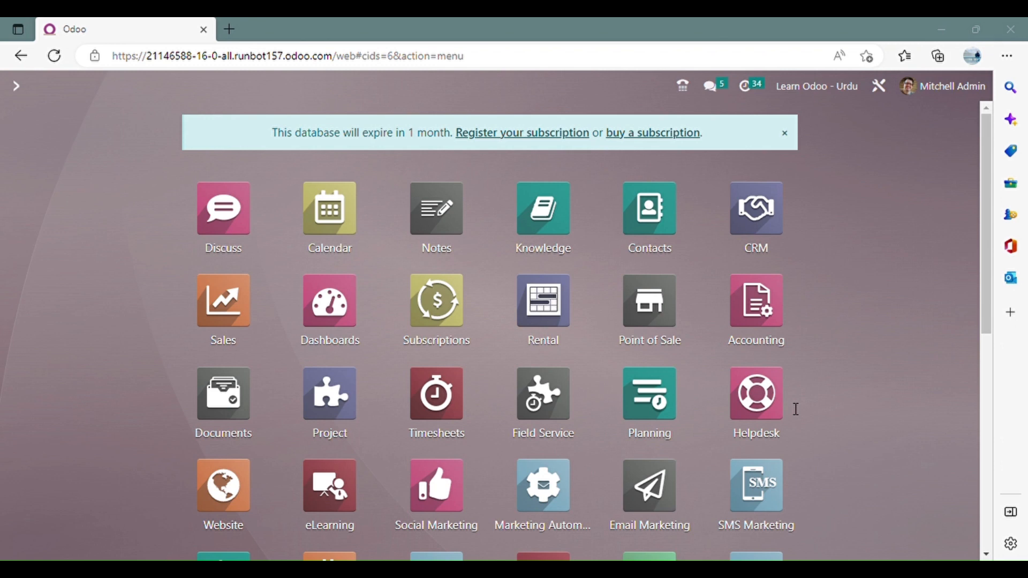
Open the list of journals in the Accounting configuration.
{"action": "left_click", "coordinate": [936, 294]}
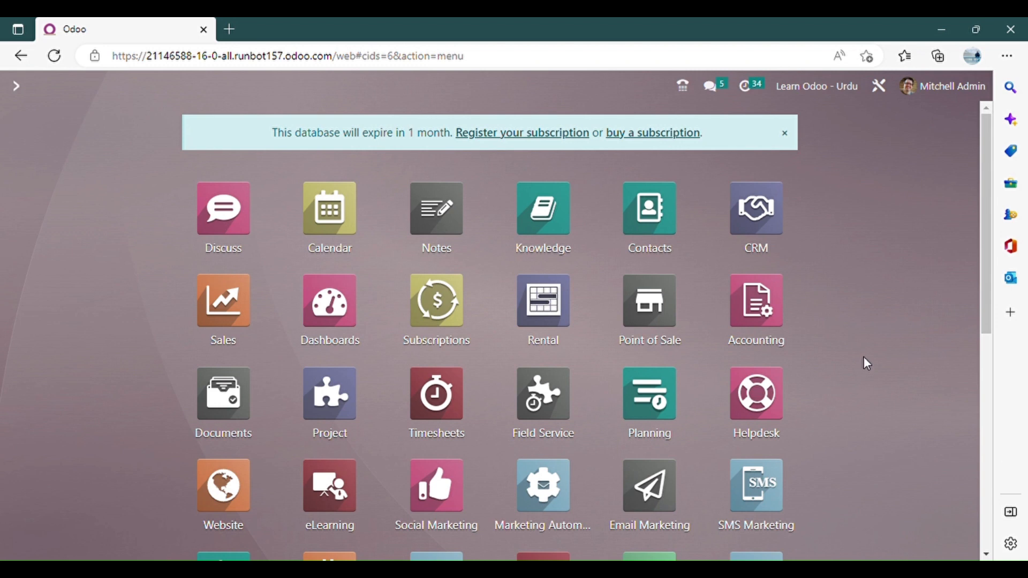
{"action": "left_click", "coordinate": [787, 305]}
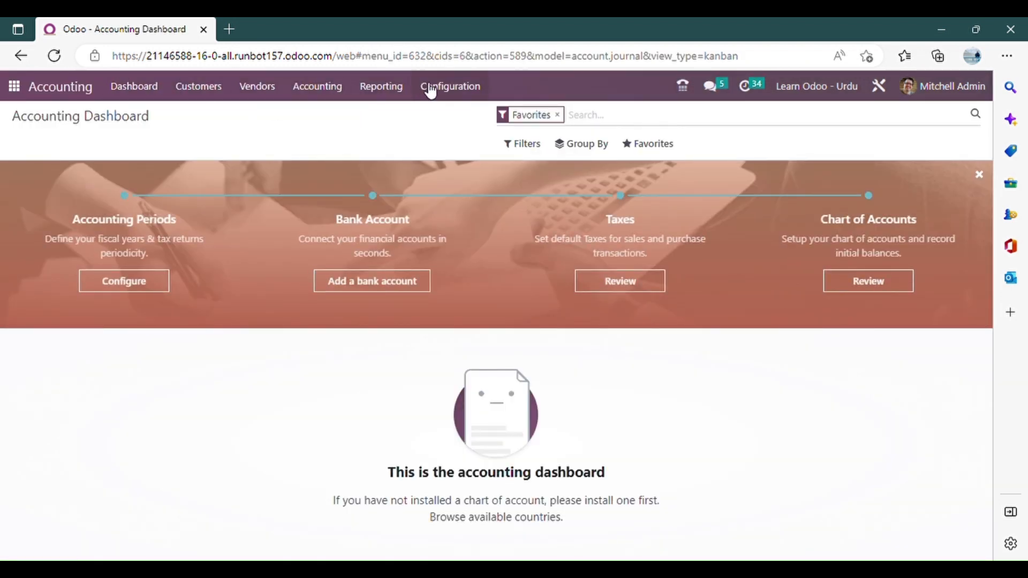
{"action": "left_click", "coordinate": [464, 90]}
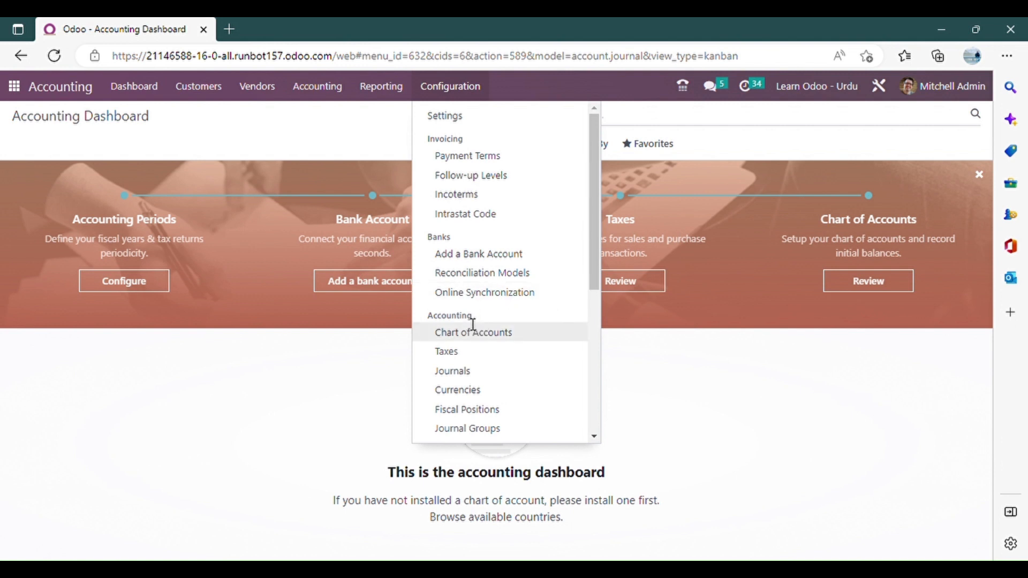
{"action": "left_click", "coordinate": [493, 374]}
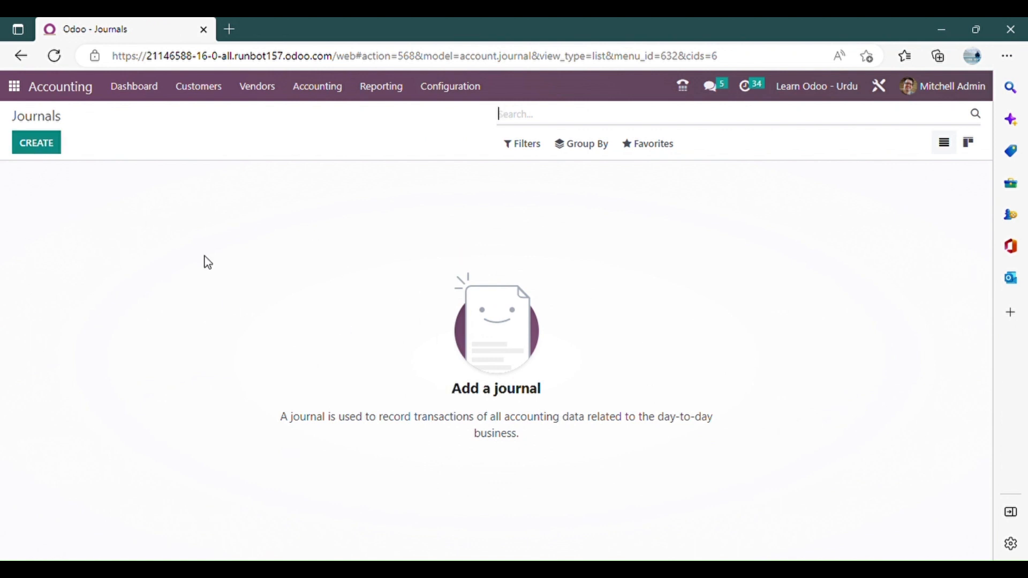
Start a new journal named "Sale Invoices" and set its type to Sales.
{"action": "left_click", "coordinate": [49, 155]}
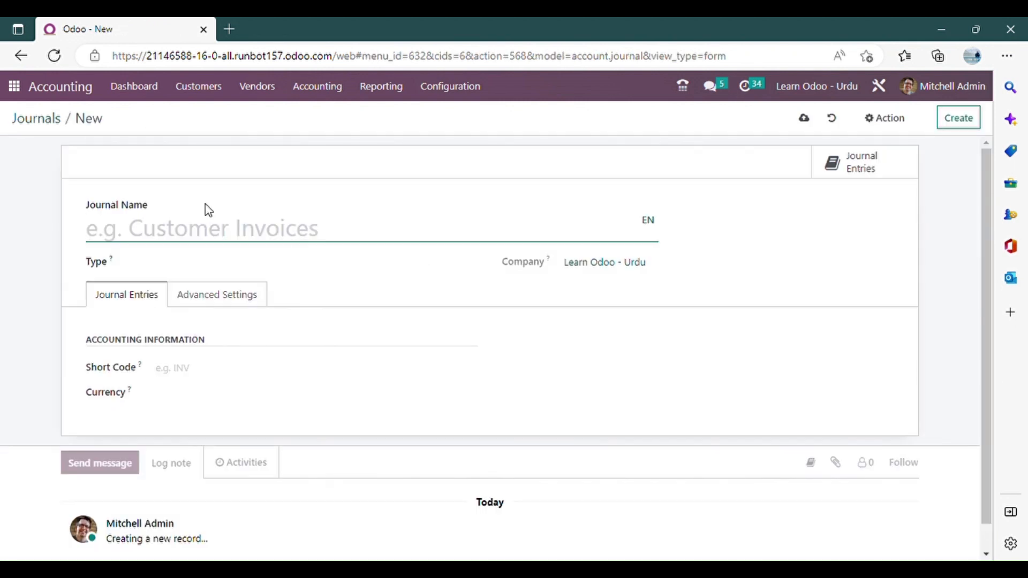
{"action": "type", "text": "Sale"}
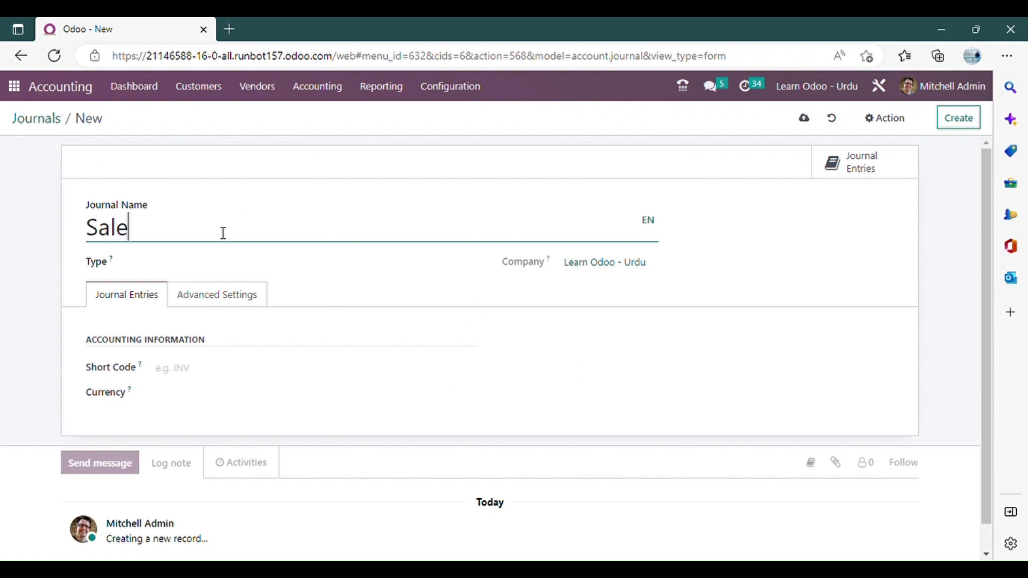
{"action": "type", "text": " Invoices"}
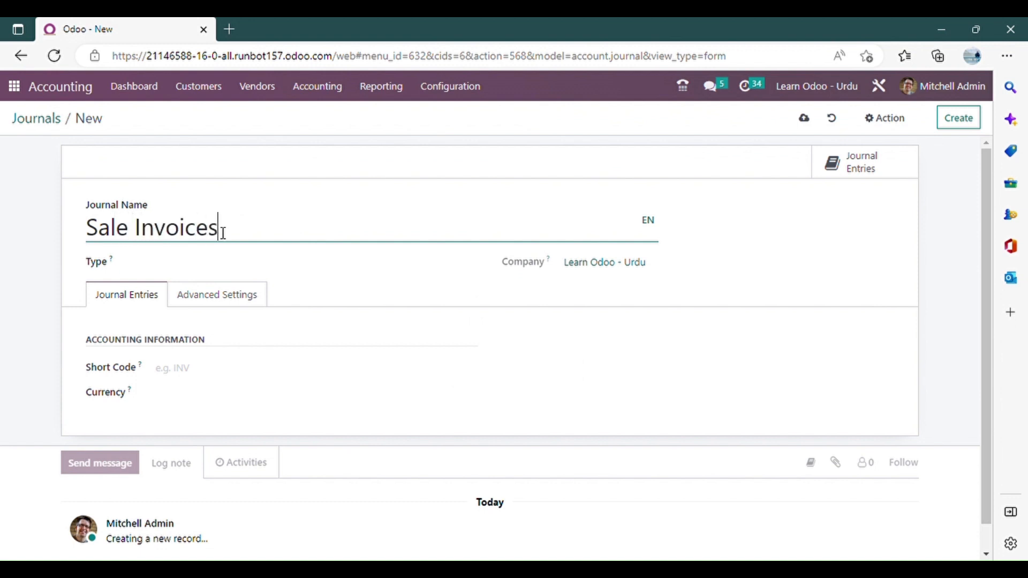
{"action": "scroll", "coordinate": [244, 280], "scroll_direction": "down", "scroll_amount": 1}
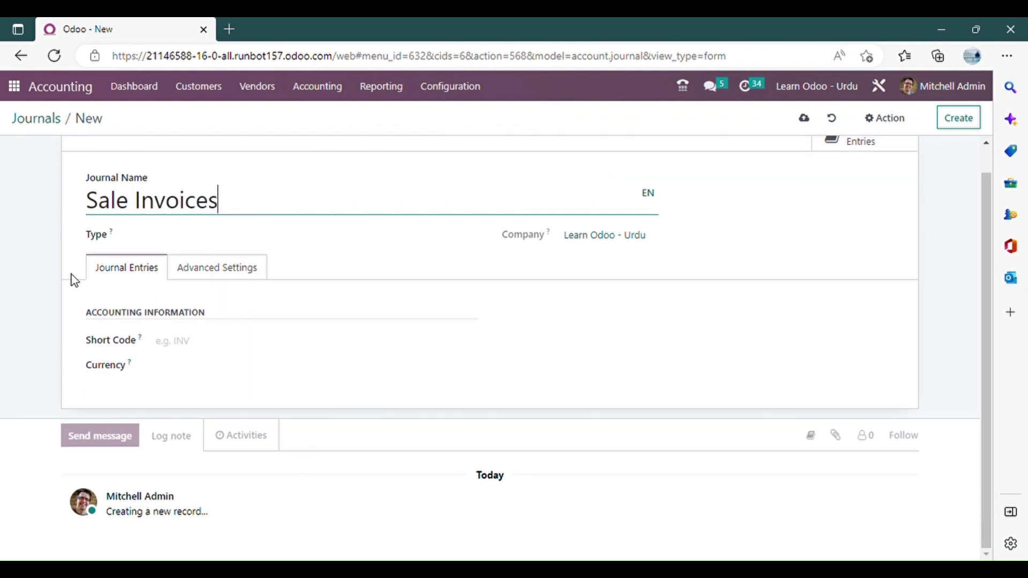
{"action": "key", "text": "Tab"}
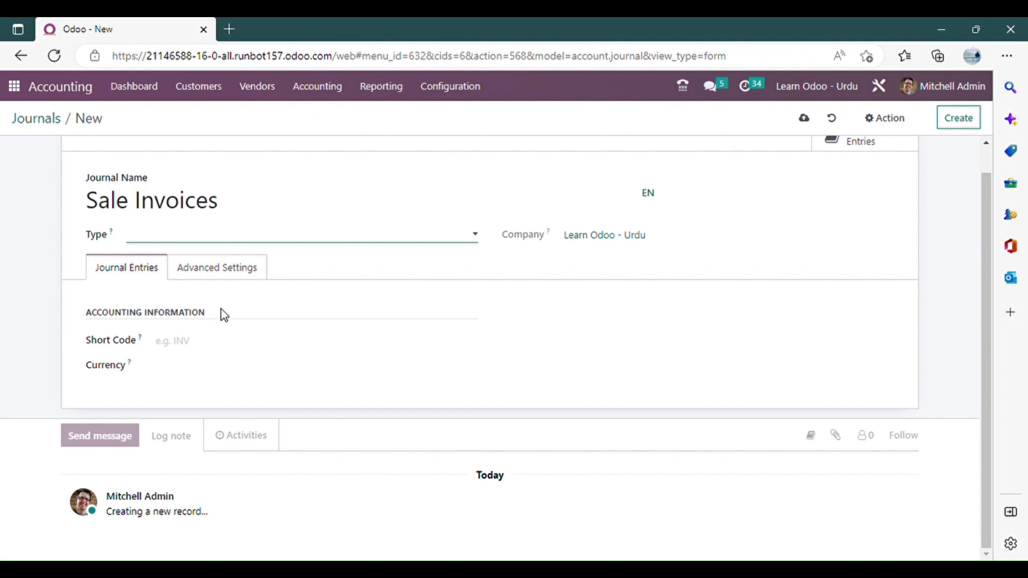
{"action": "left_click", "coordinate": [191, 259]}
{"action": "scroll", "coordinate": [377, 298], "scroll_direction": "down", "scroll_amount": 1}
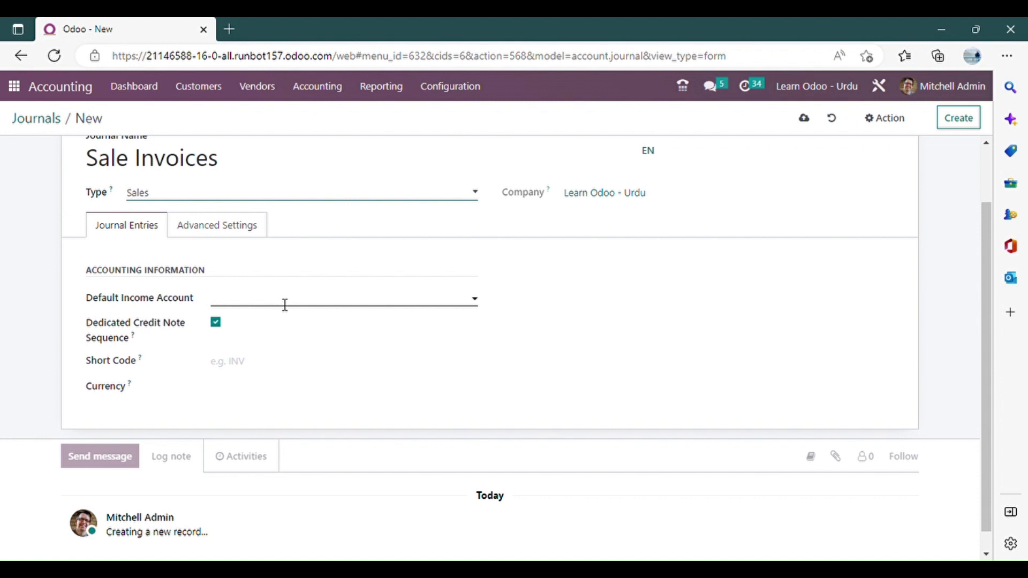
Set the journal's default income account to 400000 Product Sales and its short code to INV.
{"action": "left_click", "coordinate": [269, 303]}
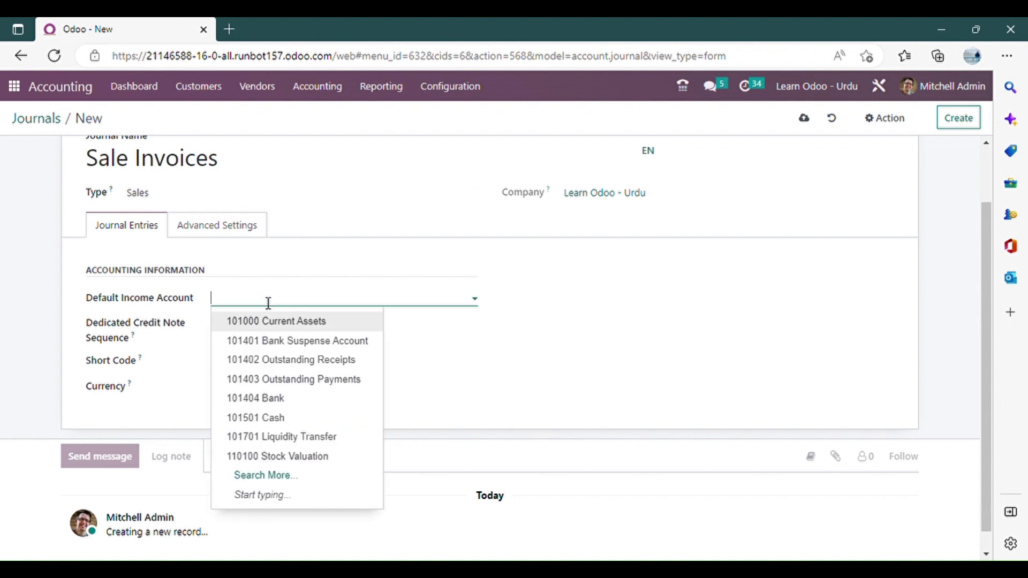
{"action": "type", "text": "sale"}
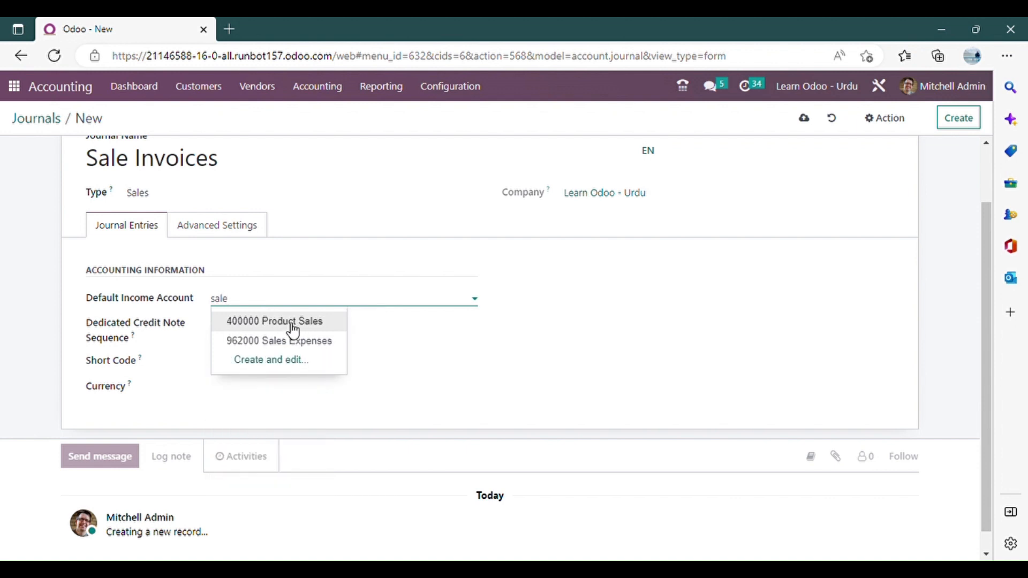
{"action": "left_click", "coordinate": [295, 325]}
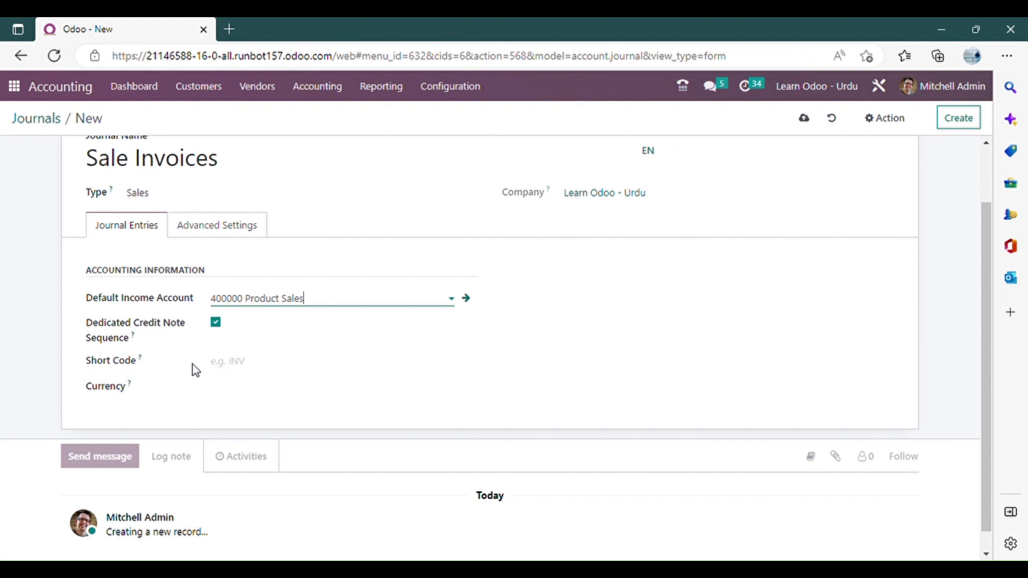
{"action": "left_click", "coordinate": [246, 370]}
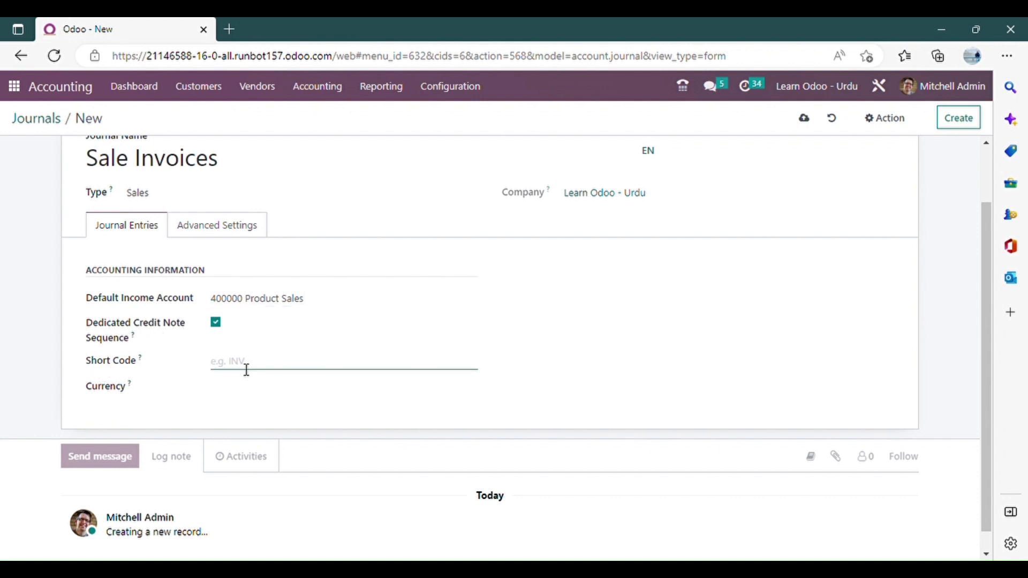
{"action": "type", "text": "INV"}
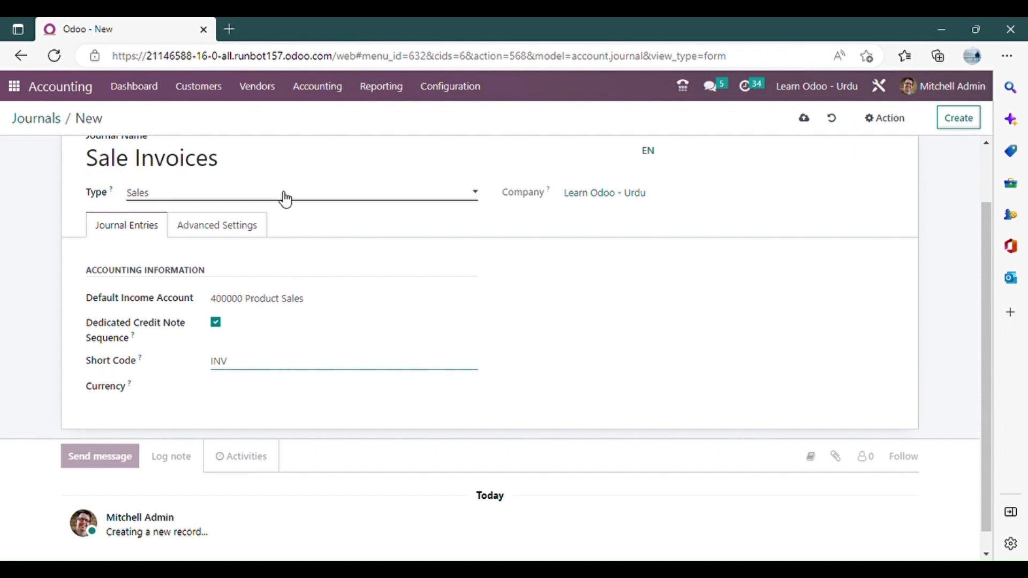
Disable the Dedicated Credit Note Sequence option for the Sale Invoices journal and enable it again.
{"action": "double_click", "coordinate": [263, 359]}
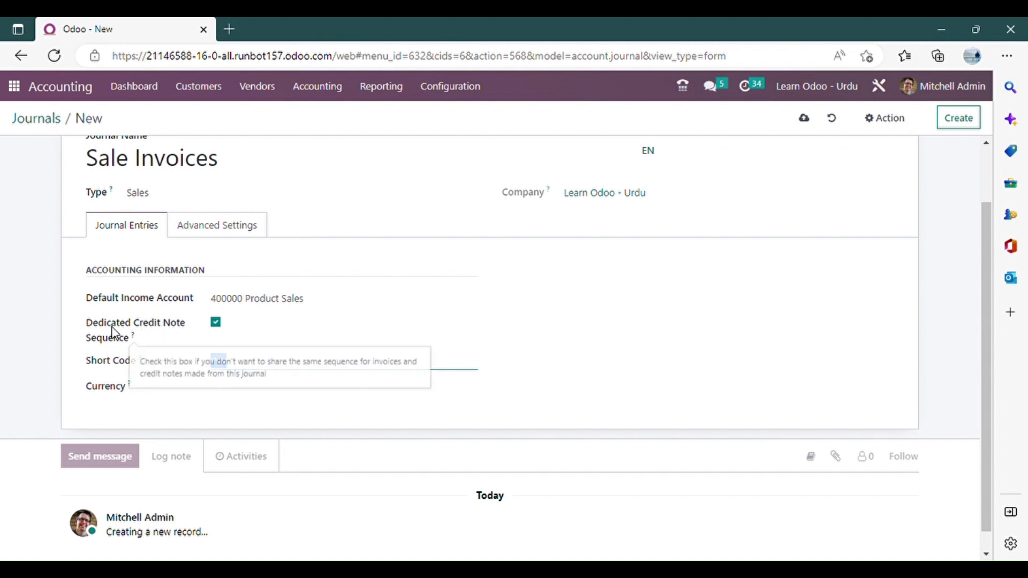
{"action": "left_click", "coordinate": [216, 322]}
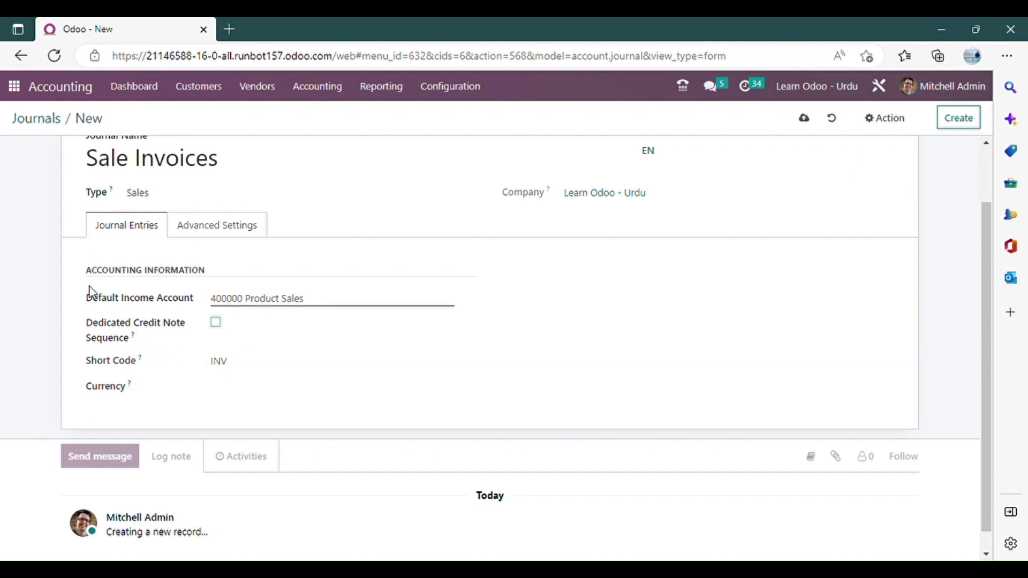
{"action": "left_click_drag", "start_coordinate": [239, 367], "coordinate": [205, 369]}
{"action": "left_click", "coordinate": [249, 367]}
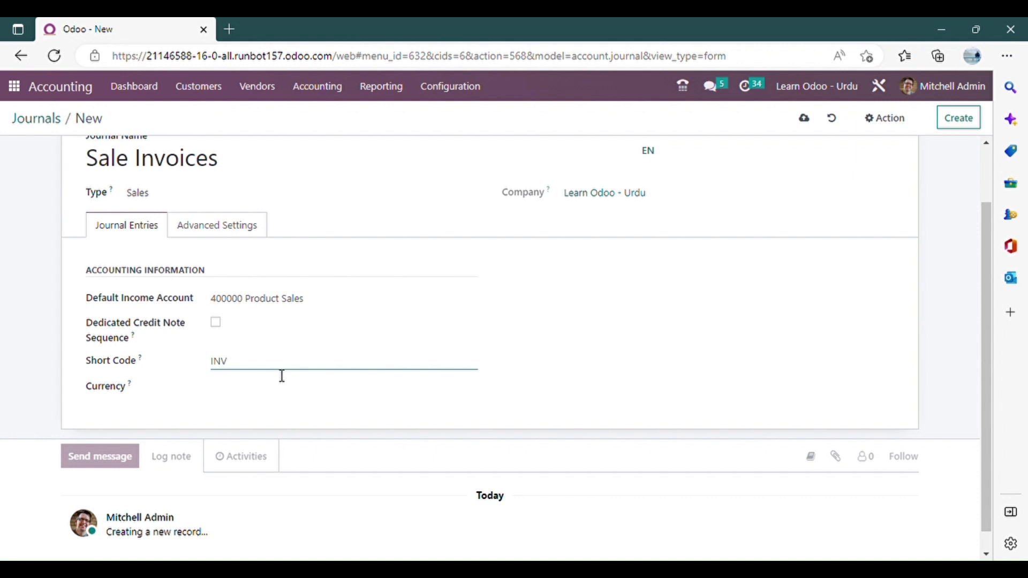
{"action": "left_click", "coordinate": [142, 337]}
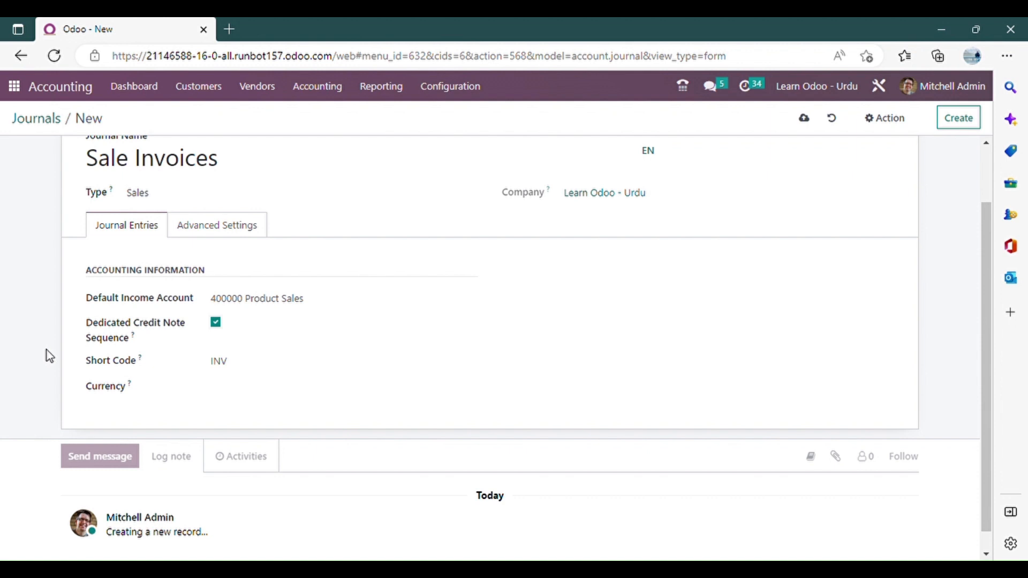
{"action": "left_click", "coordinate": [246, 368]}
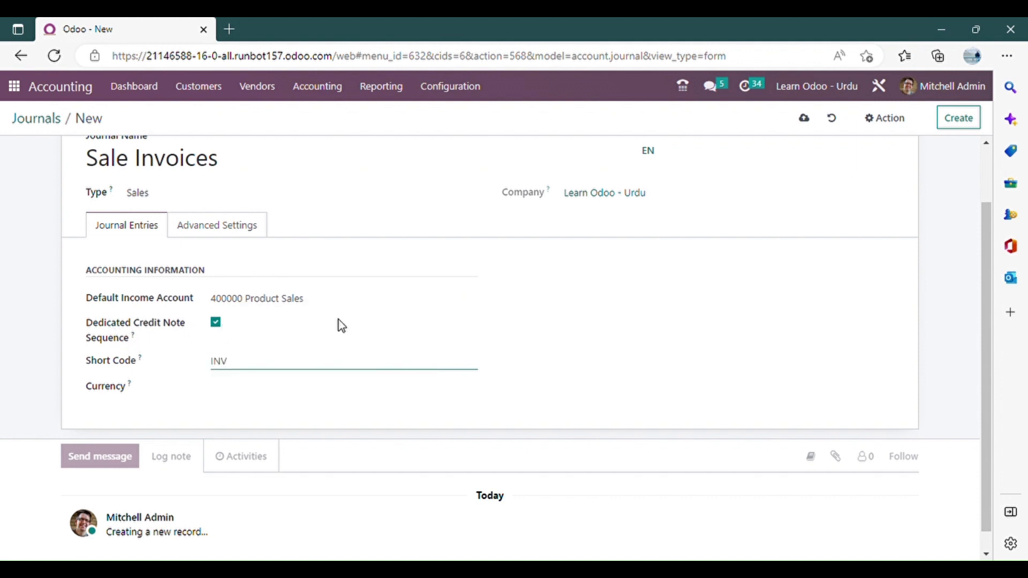
Review the advanced settings of the Sale Invoices journal, and save it while opening a blank journal record.
{"action": "scroll", "coordinate": [272, 262], "scroll_direction": "up", "scroll_amount": 1}
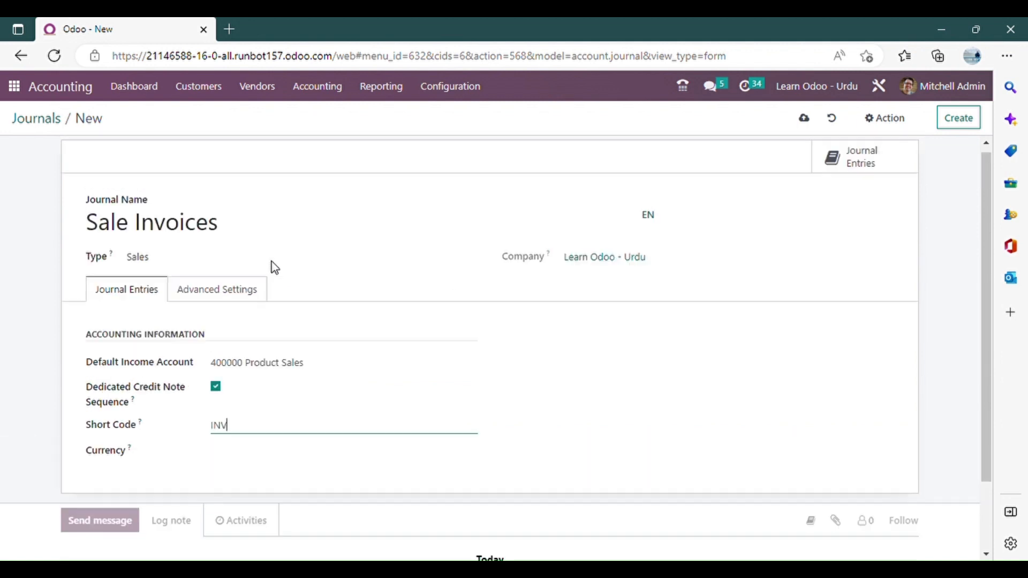
{"action": "left_click", "coordinate": [224, 288]}
{"action": "scroll", "coordinate": [379, 314], "scroll_direction": "down", "scroll_amount": 2}
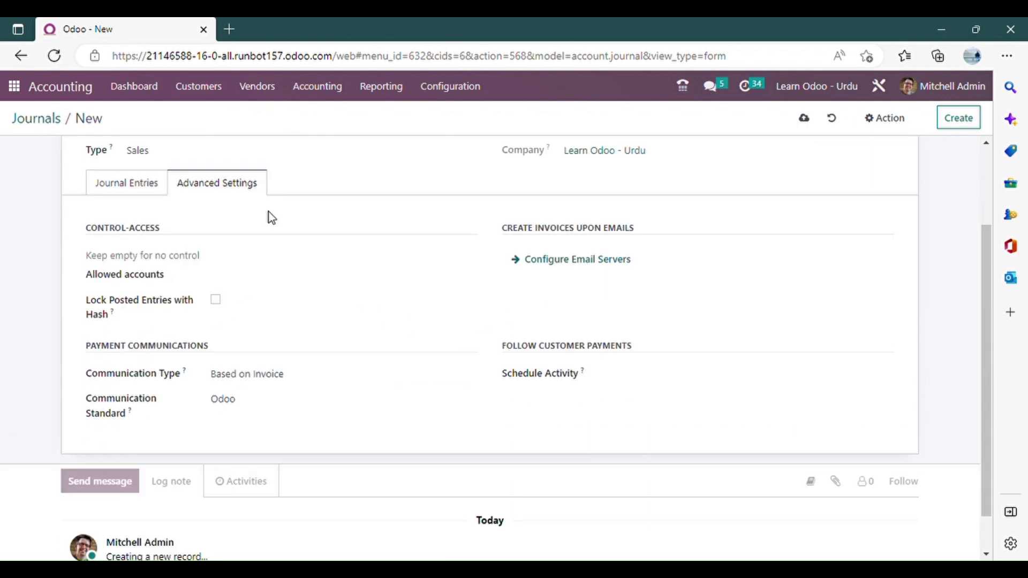
{"action": "scroll", "coordinate": [268, 216], "scroll_direction": "up", "scroll_amount": 1}
{"action": "left_click", "coordinate": [107, 266]}
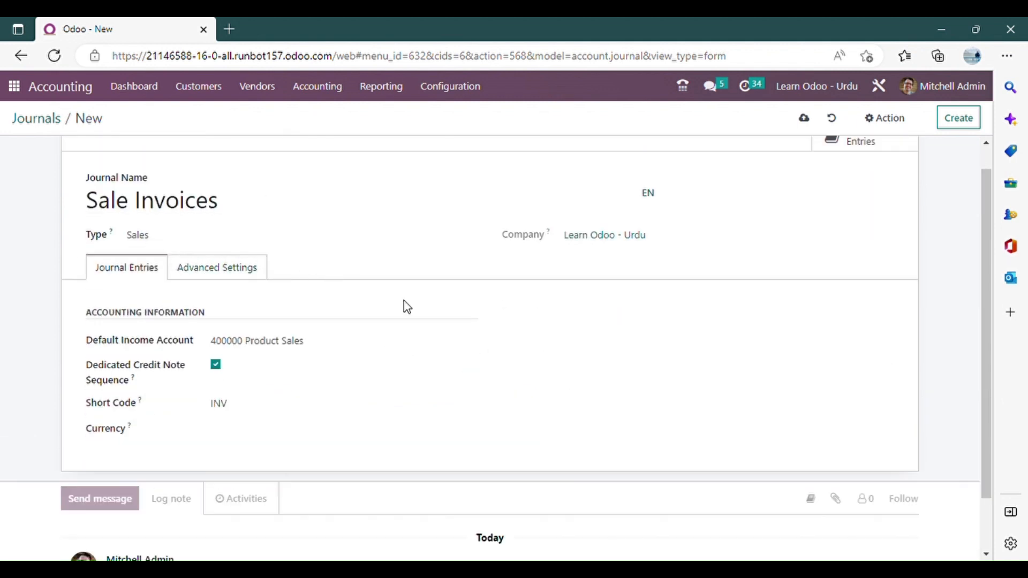
{"action": "scroll", "coordinate": [418, 278], "scroll_direction": "up", "scroll_amount": 1}
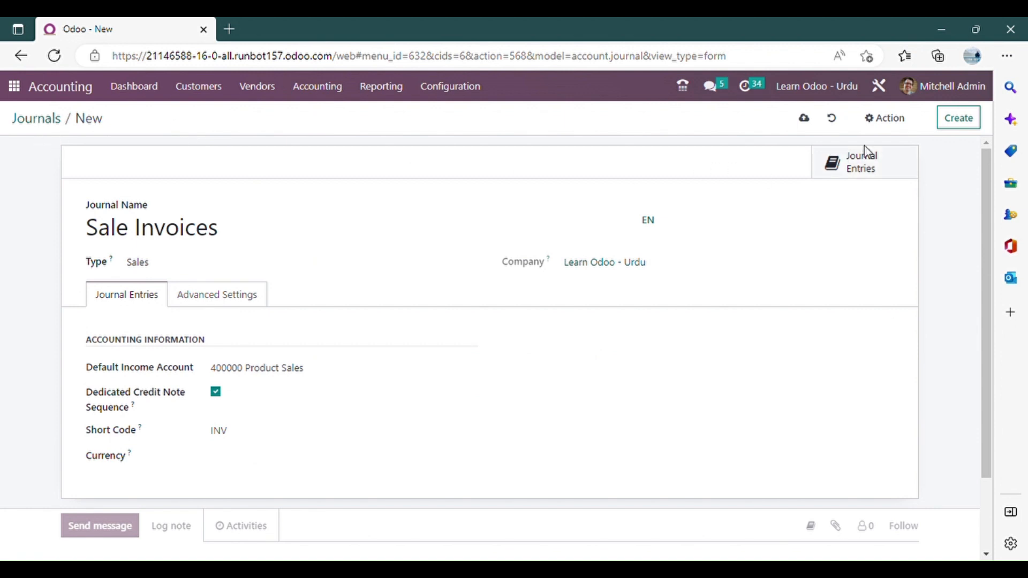
{"action": "left_click", "coordinate": [948, 119]}
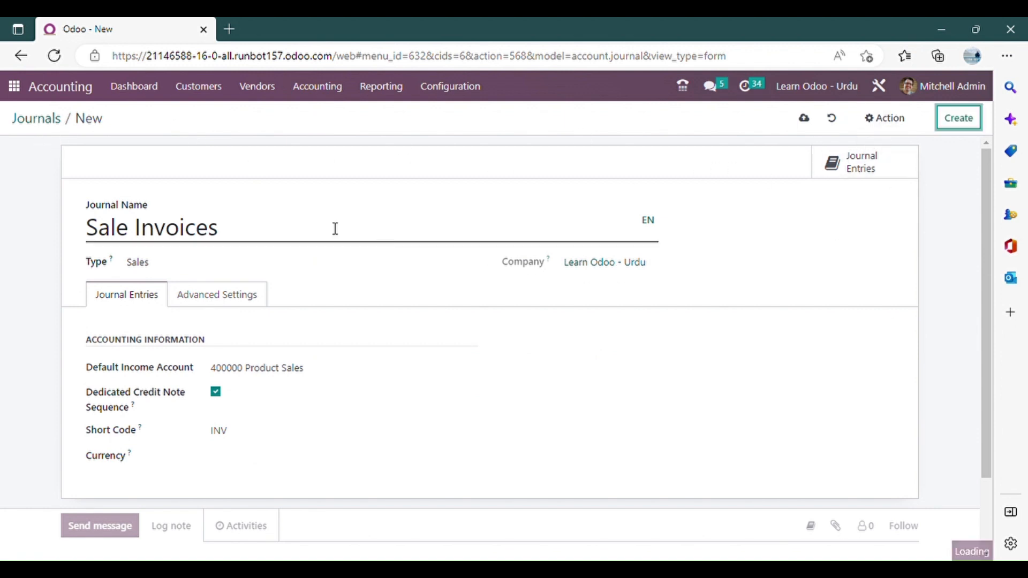
Name the new journal "Purchases Bills" and set its type to Purchase.
{"action": "type", "text": "Purc"}
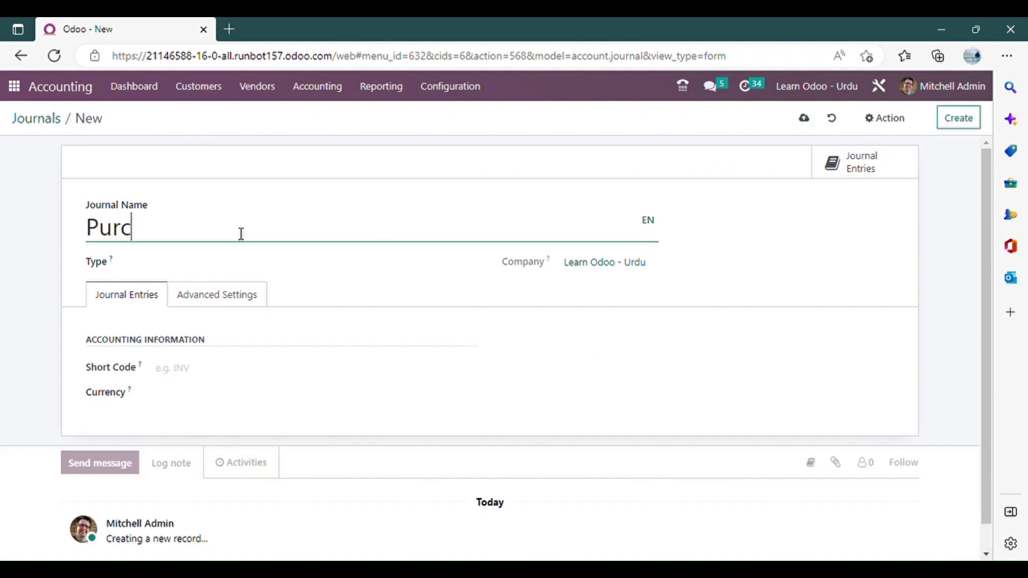
{"action": "type", "text": "hases Bills"}
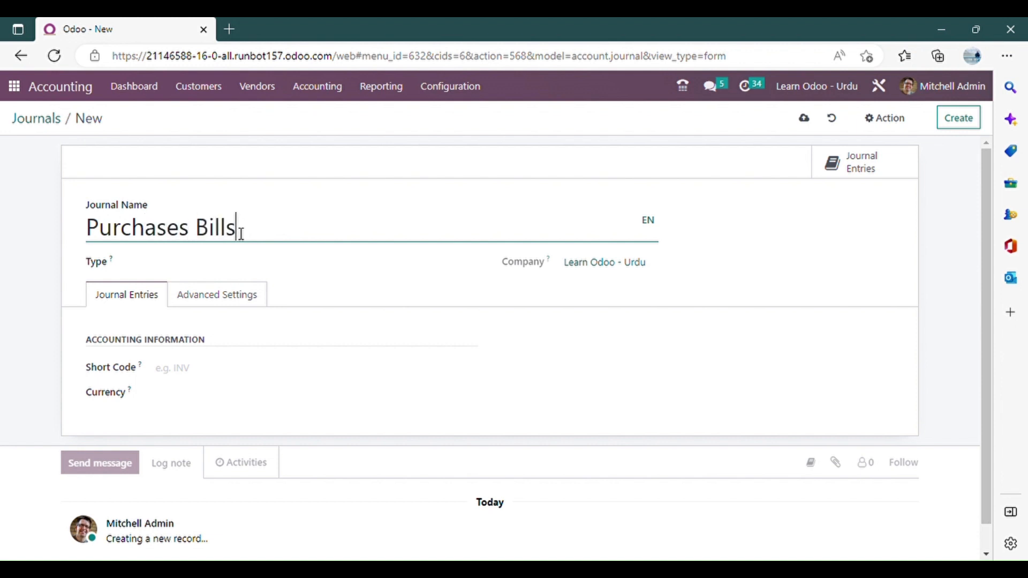
{"action": "scroll", "coordinate": [225, 279], "scroll_direction": "down", "scroll_amount": 1}
{"action": "left_click", "coordinate": [241, 345]}
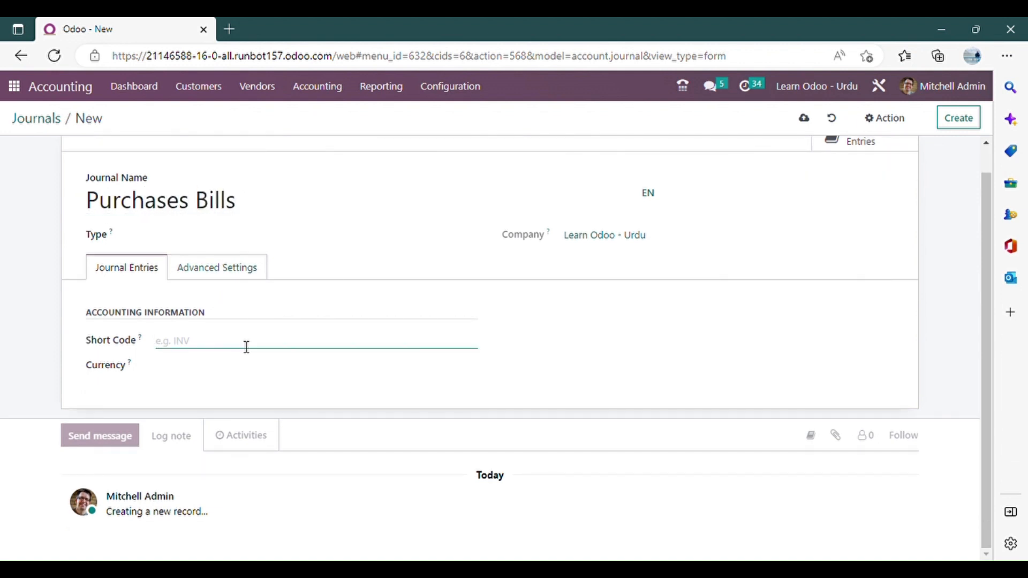
{"action": "left_click", "coordinate": [209, 241]}
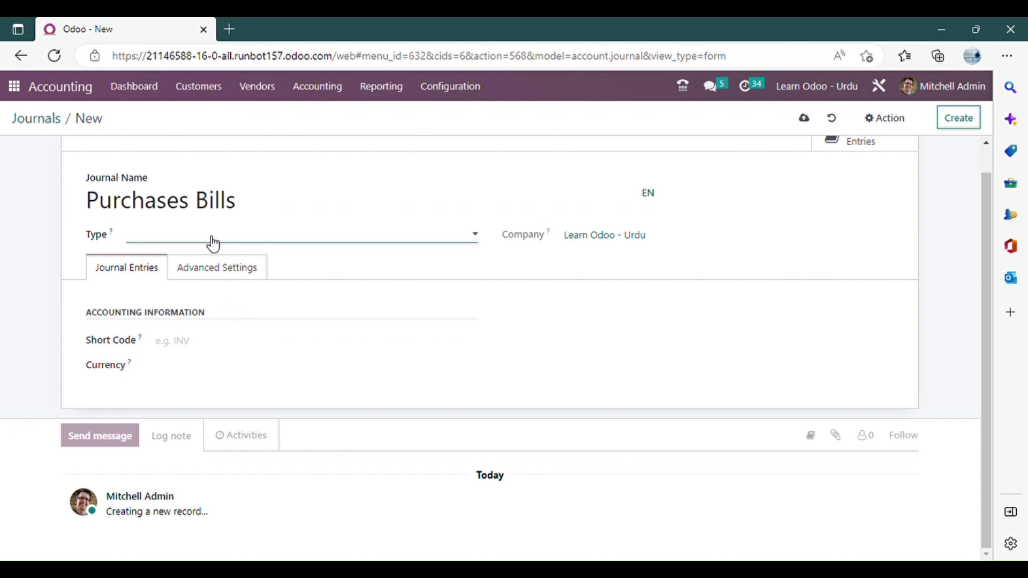
{"action": "left_click", "coordinate": [207, 266]}
Set the purchase journal's default expense account to 600000 Expenses and its short code to BILL.
{"action": "left_click", "coordinate": [246, 342]}
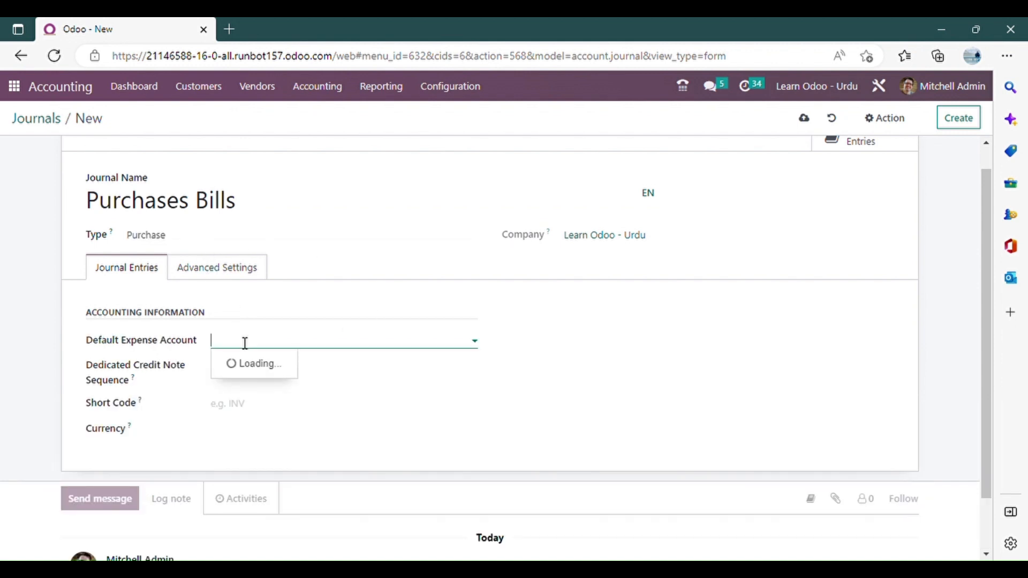
{"action": "type", "text": "Expen"}
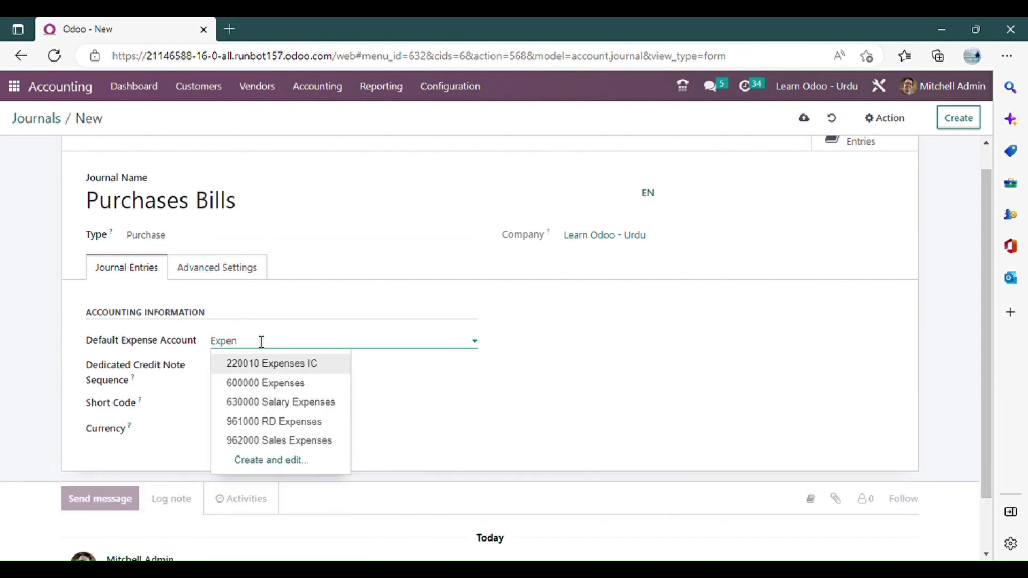
{"action": "left_click", "coordinate": [305, 383]}
{"action": "scroll", "coordinate": [369, 356], "scroll_direction": "down", "scroll_amount": 1}
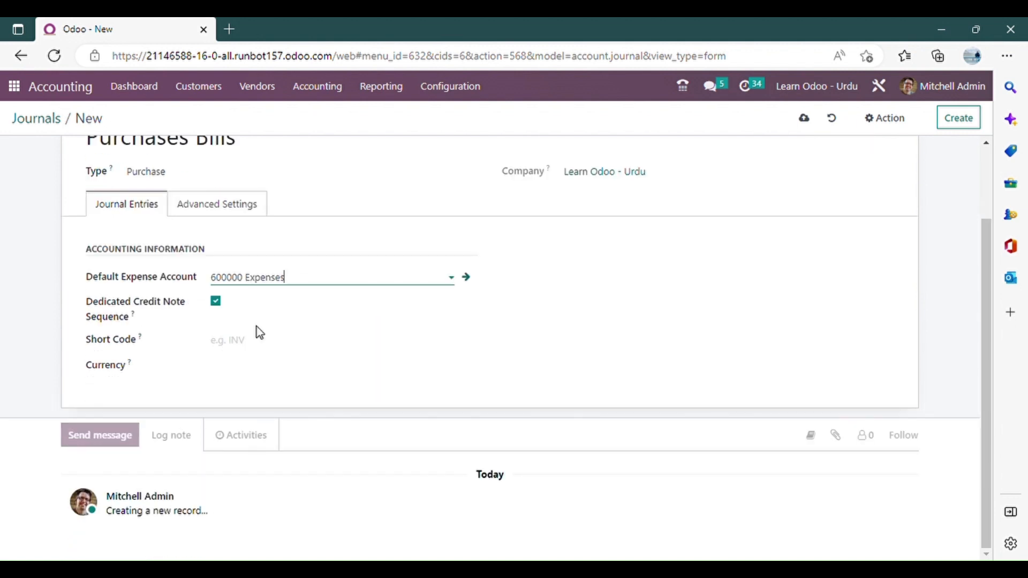
{"action": "mouse_move", "coordinate": [135, 317]}
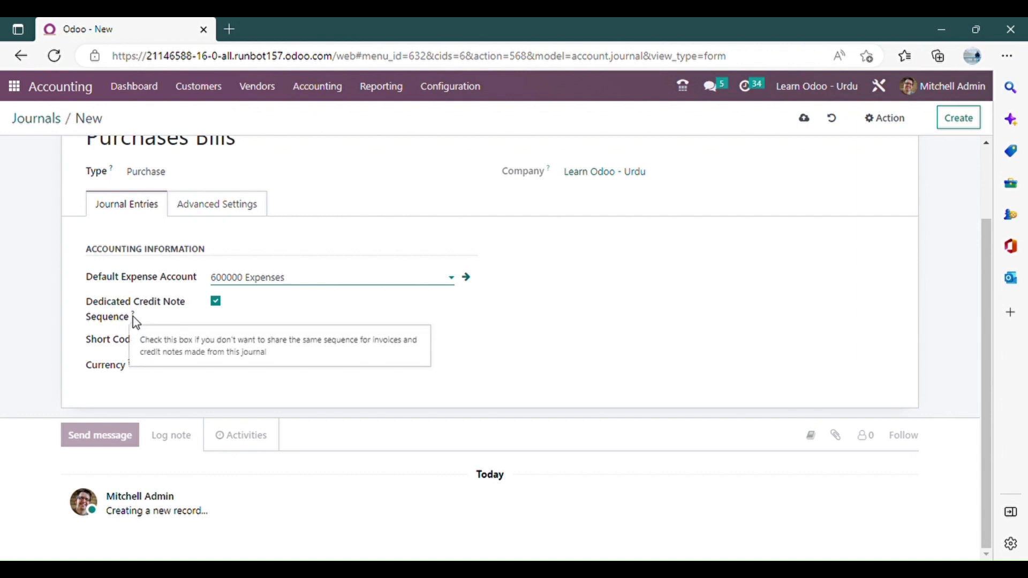
{"action": "left_click", "coordinate": [269, 343]}
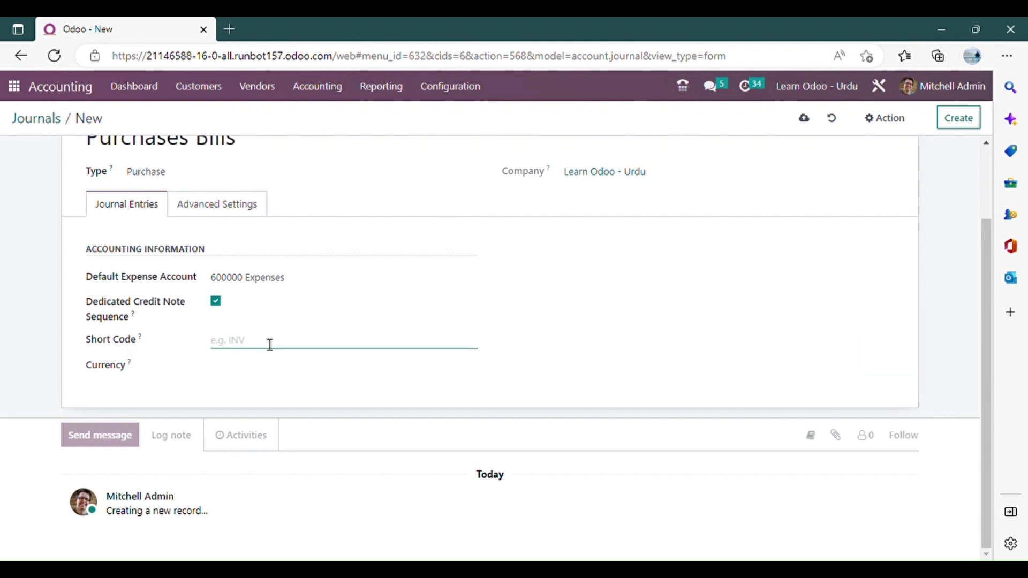
{"action": "type", "text": "BILL"}
{"action": "scroll", "coordinate": [331, 301], "scroll_direction": "up", "scroll_amount": 2}
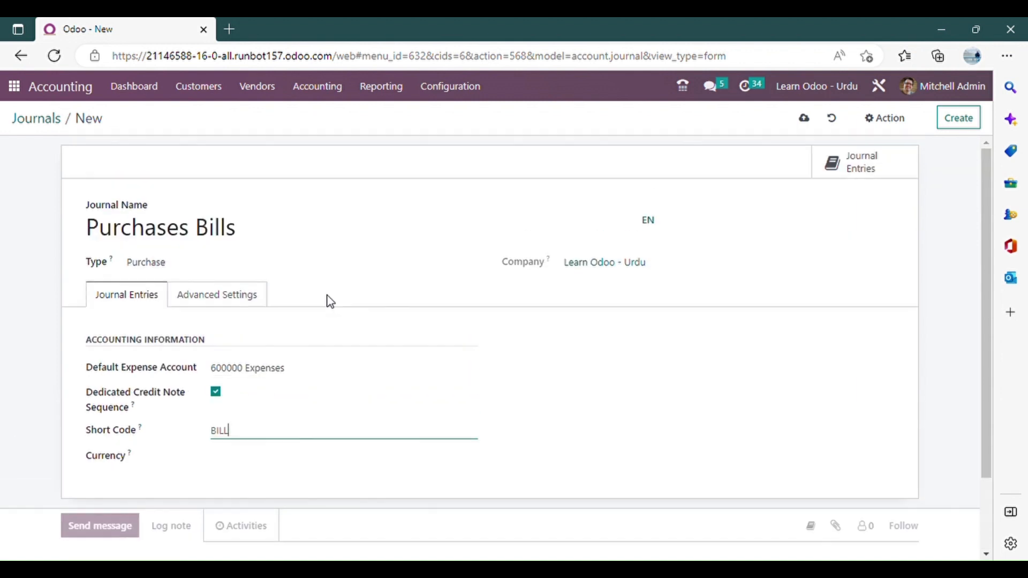
Save the Purchases Bills journal and start a blank journal record.
{"action": "left_click", "coordinate": [885, 119]}
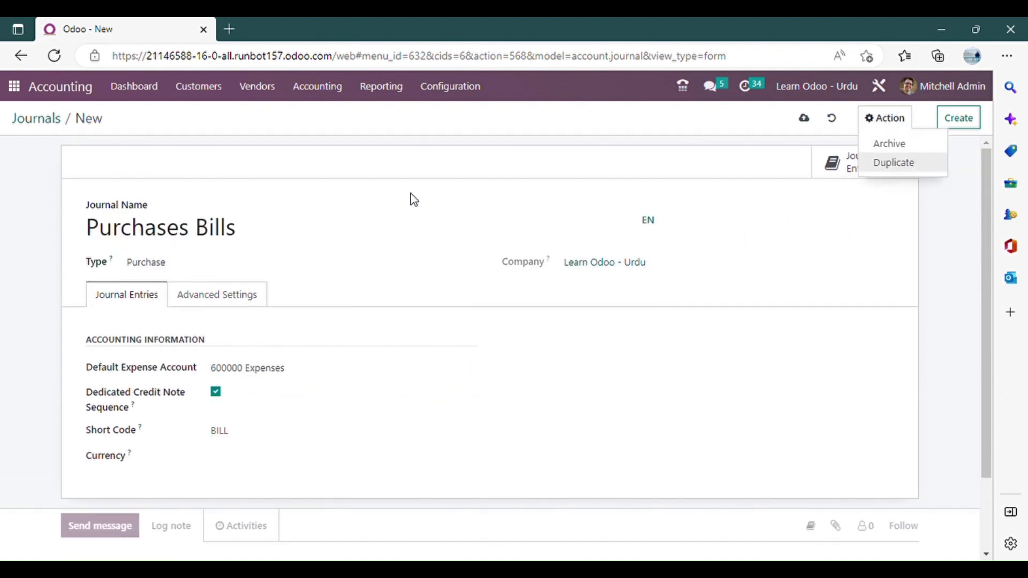
{"action": "left_click", "coordinate": [957, 148]}
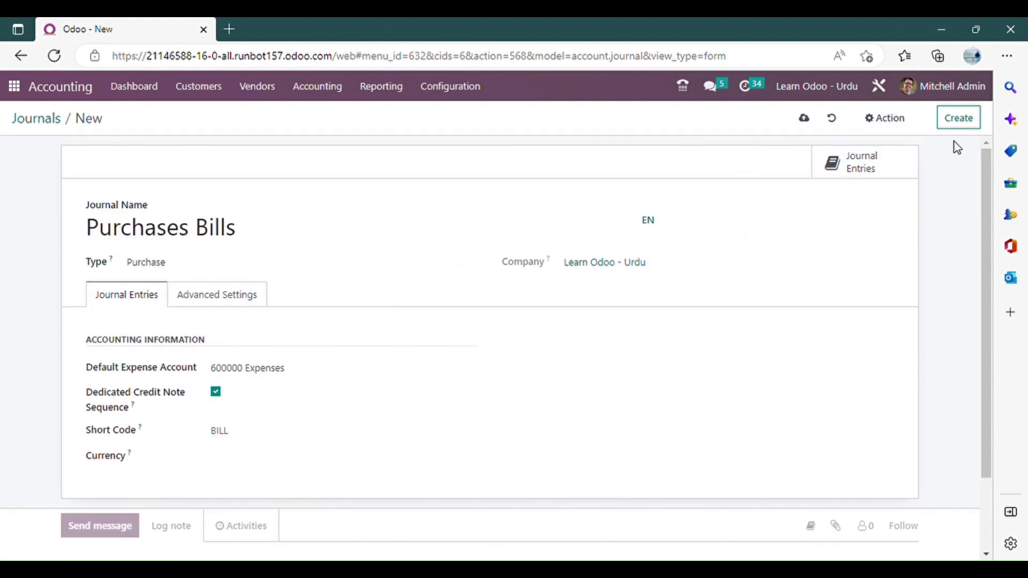
{"action": "left_click", "coordinate": [958, 118]}
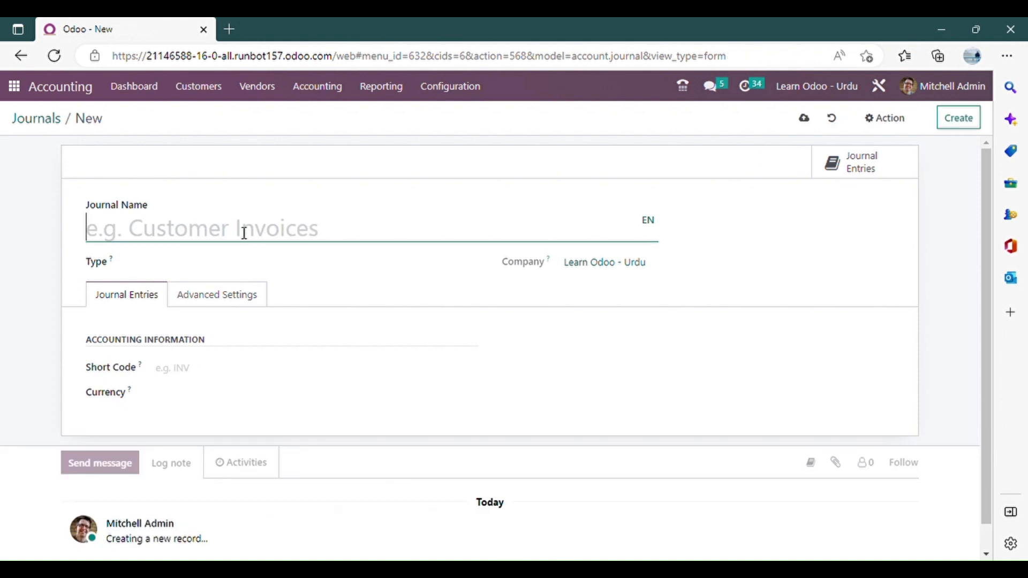
Name the new journal "Cash" and set its type to Cash.
{"action": "type", "text": "Cash"}
{"action": "left_click", "coordinate": [535, 301]}
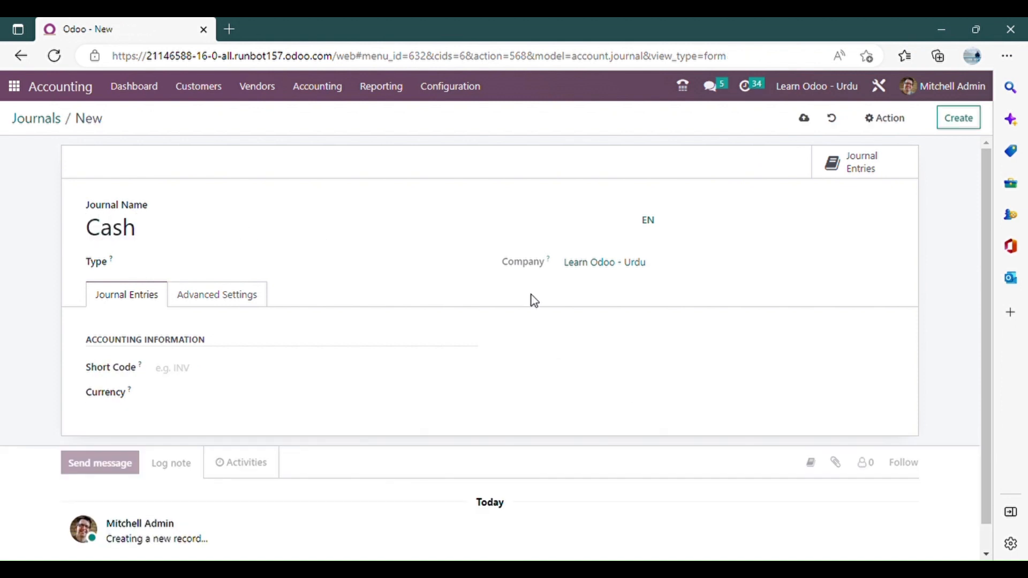
{"action": "scroll", "coordinate": [198, 348], "scroll_direction": "down", "scroll_amount": 1}
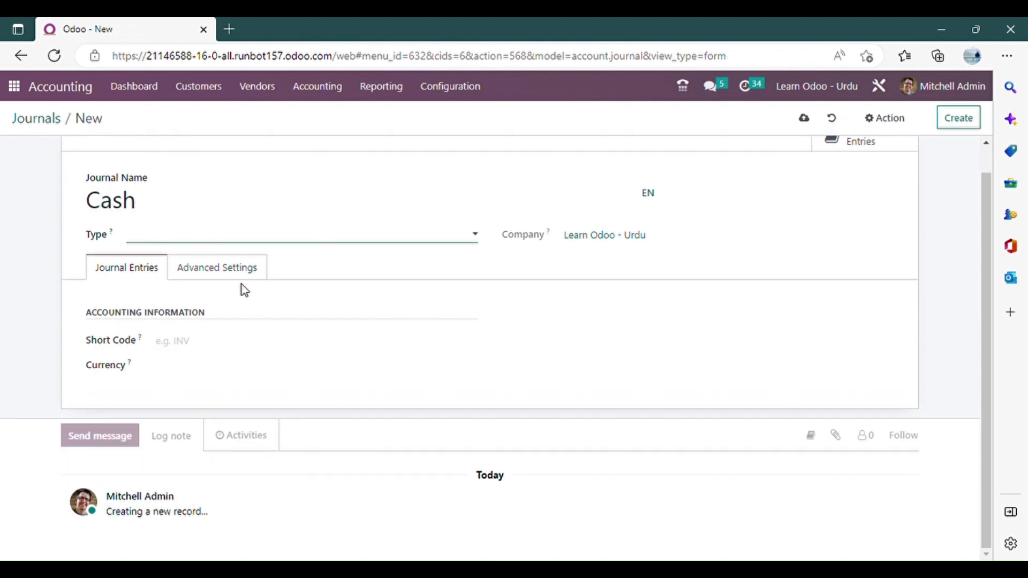
{"action": "left_click", "coordinate": [243, 289]}
Set the Cash journal's cash account to 101501 Cash.
{"action": "left_click", "coordinate": [220, 345]}
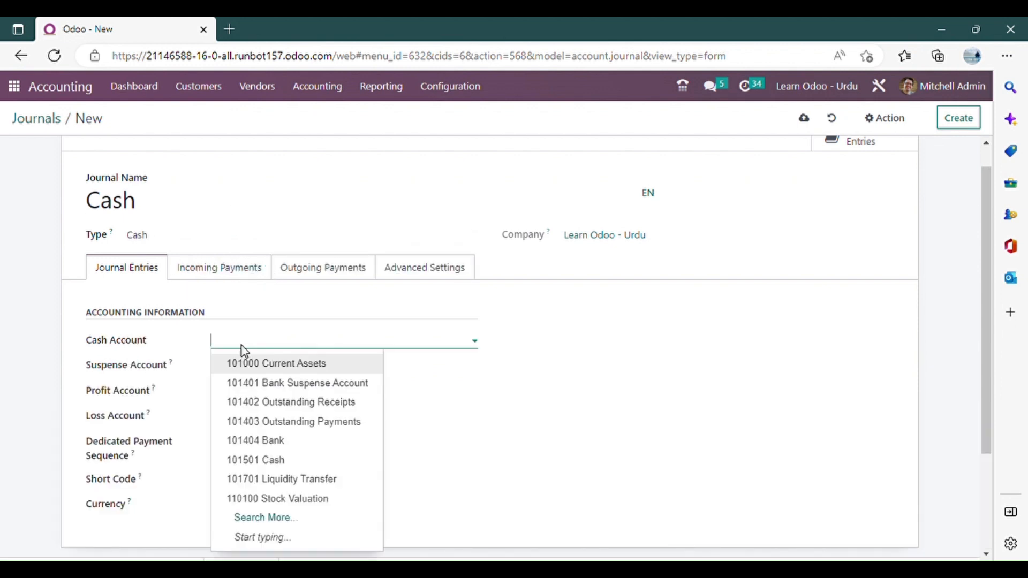
{"action": "left_click", "coordinate": [68, 330]}
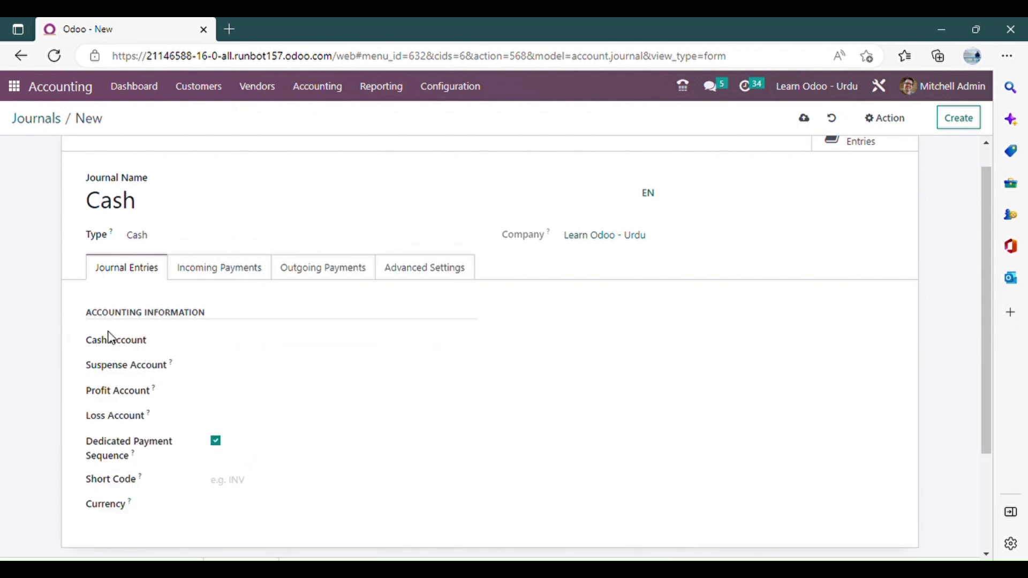
{"action": "left_click", "coordinate": [232, 345]}
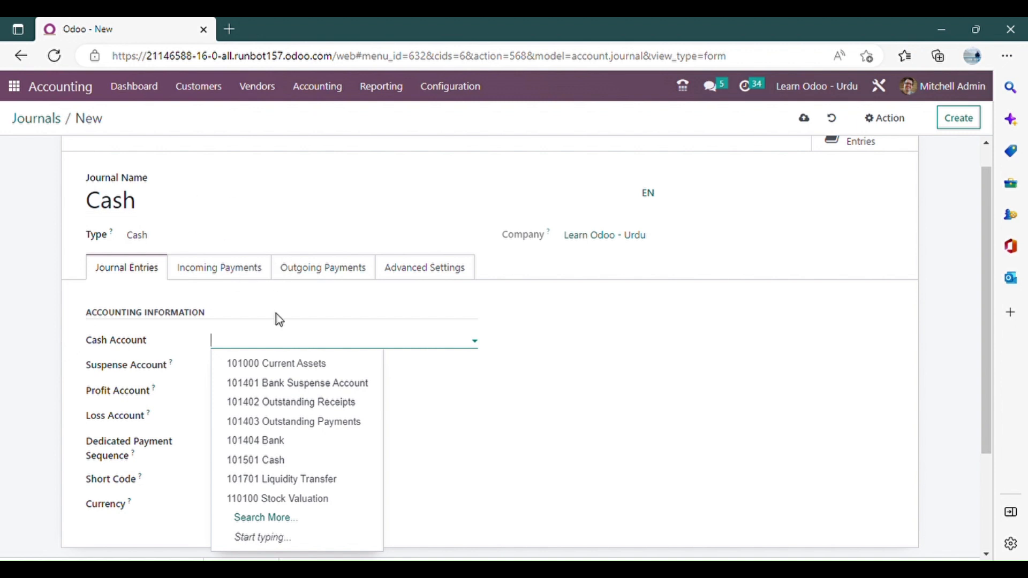
{"action": "left_click", "coordinate": [291, 342]}
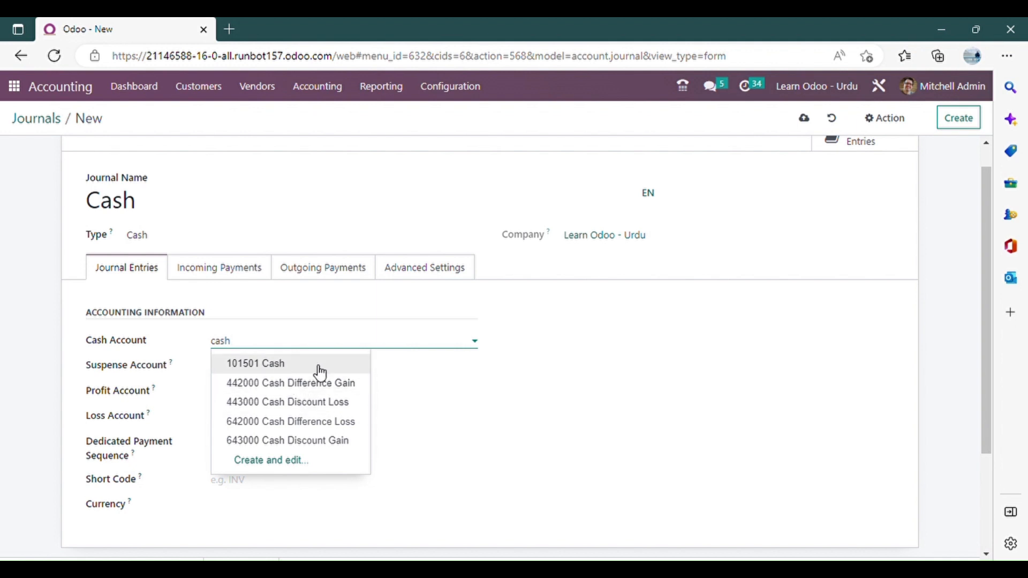
{"action": "left_click", "coordinate": [320, 370]}
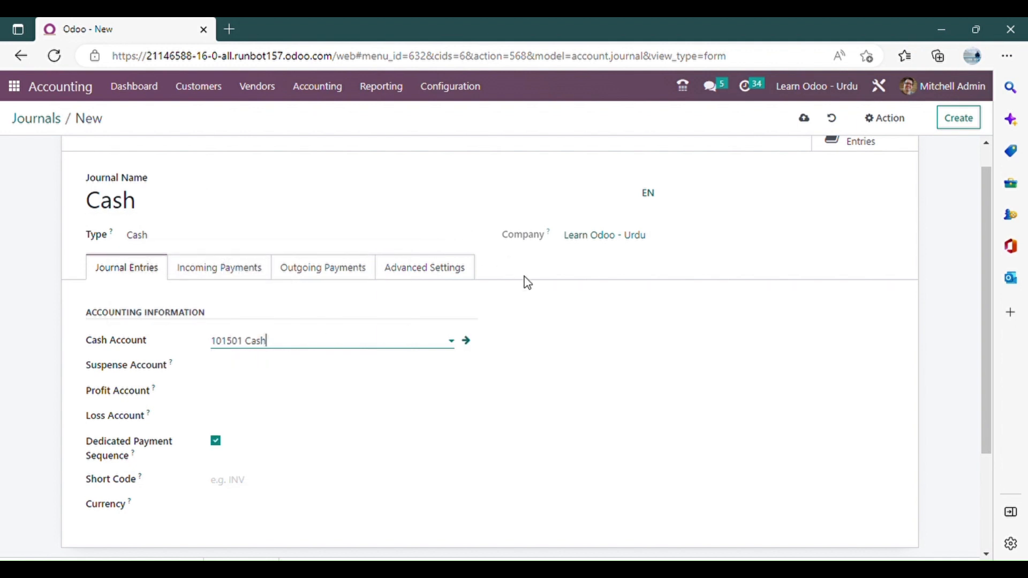
Set the Cash journal's suspense account to 101401 Bank Suspense Account.
{"action": "scroll", "coordinate": [215, 235], "scroll_direction": "down", "scroll_amount": 2}
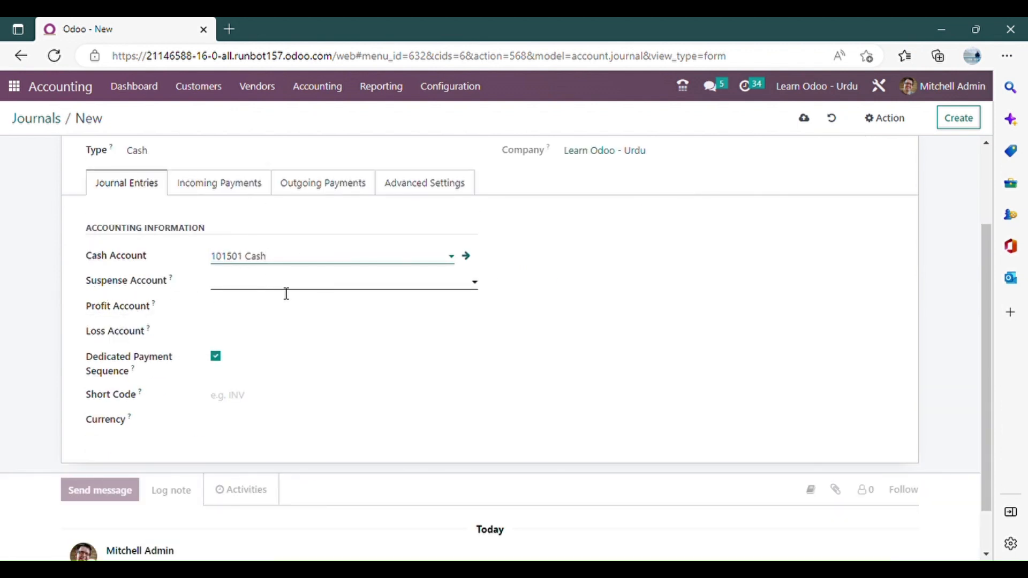
{"action": "left_click", "coordinate": [283, 287]}
{"action": "type", "text": "sue"}
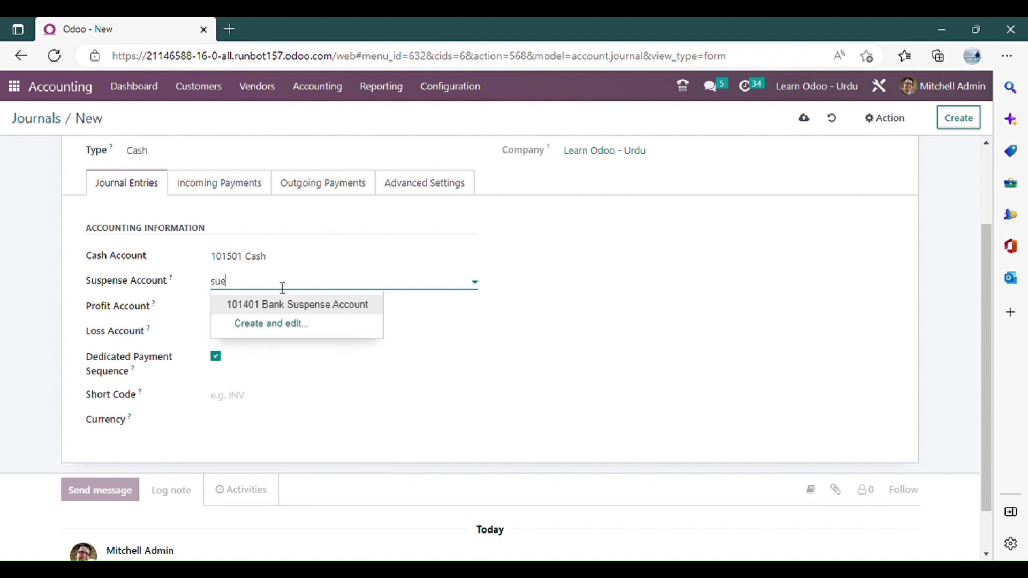
{"action": "key", "text": "BackSpace"}
{"action": "type", "text": "s"}
{"action": "left_click", "coordinate": [292, 306]}
Try to open the suspense account's record, and set the Cash journal's short code to CSH.
{"action": "left_click", "coordinate": [466, 281]}
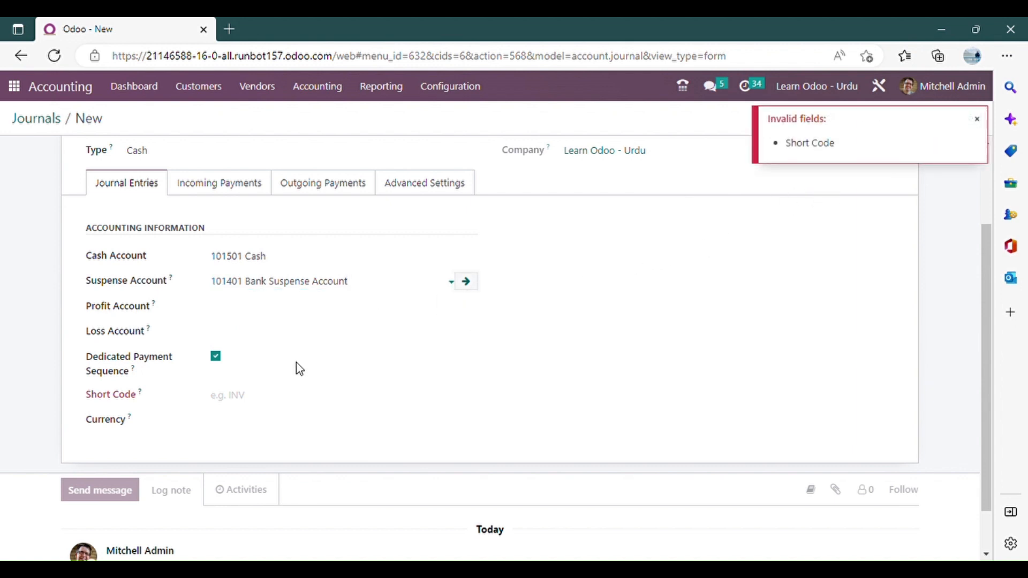
{"action": "left_click", "coordinate": [297, 401]}
{"action": "type", "text": "CSH"}
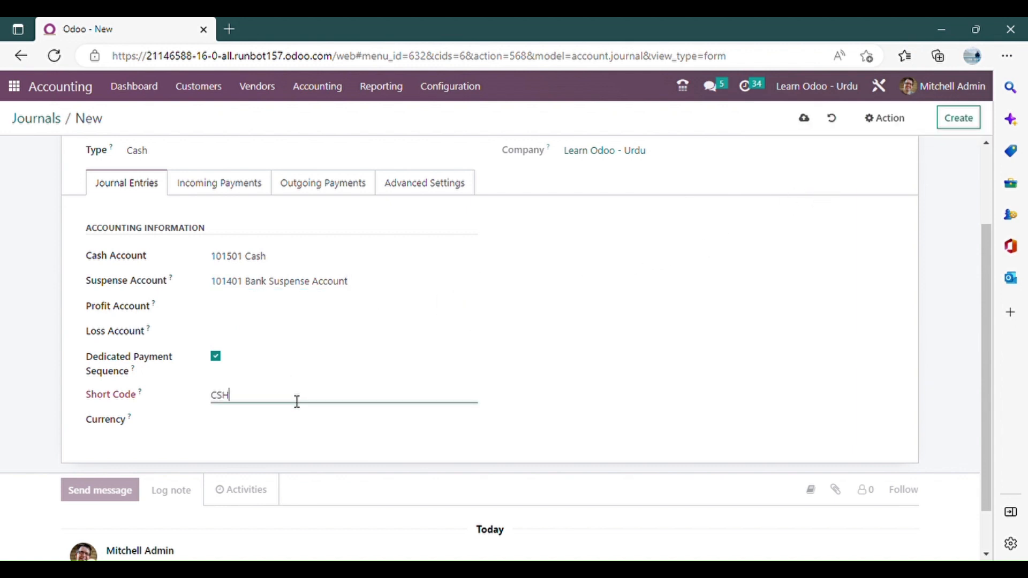
Rename account 101401 to "Suspense Account" in its own record, and return to the Cash journal.
{"action": "left_click", "coordinate": [379, 287]}
{"action": "left_click", "coordinate": [466, 282]}
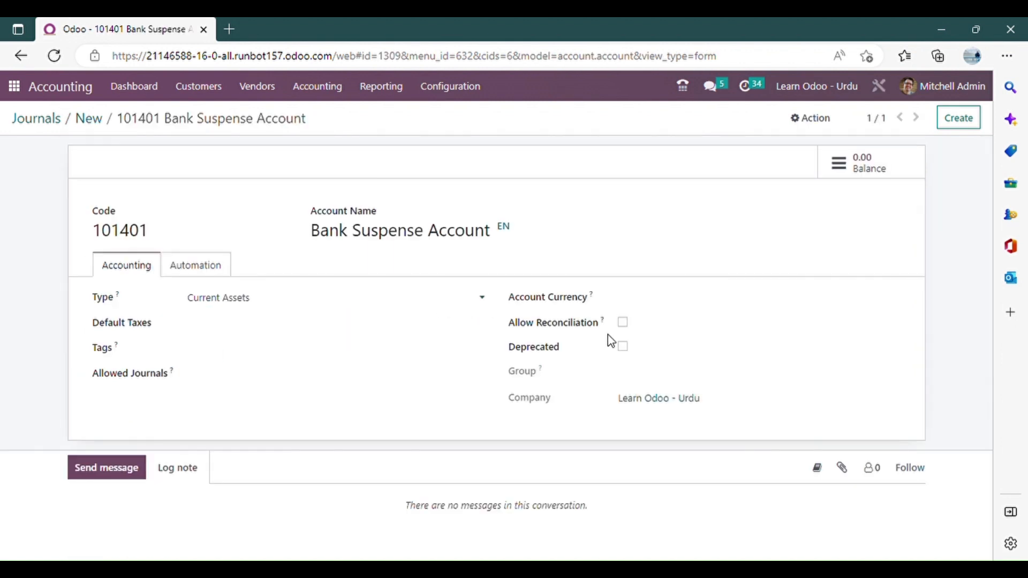
{"action": "left_click_drag", "start_coordinate": [354, 239], "coordinate": [300, 243]}
{"action": "key", "text": "BackSpace"}
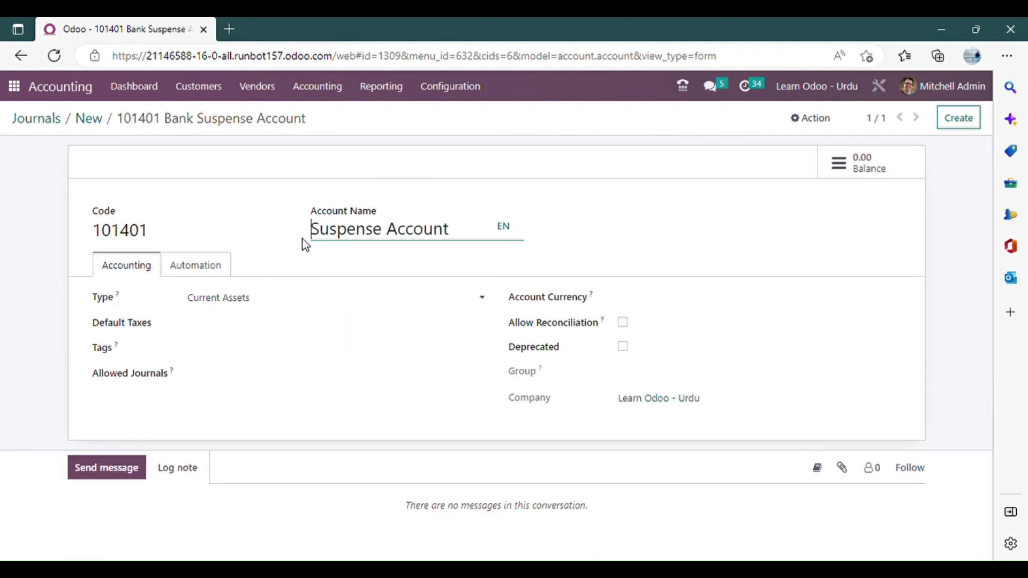
{"action": "left_click", "coordinate": [91, 121]}
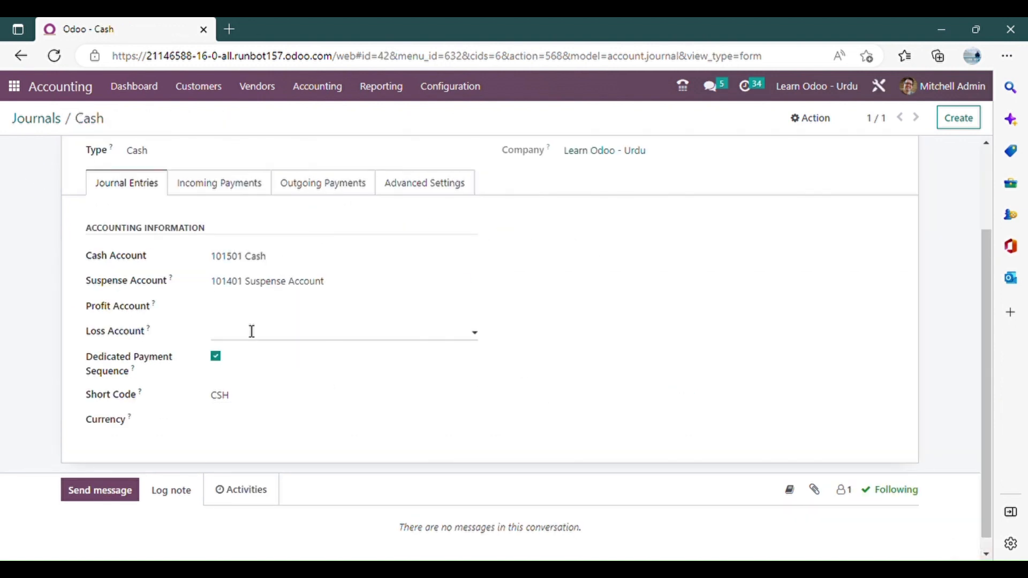
Show the Outstanding Receipts accounts column for the Cash journal's incoming payment methods.
{"action": "scroll", "coordinate": [140, 322], "scroll_direction": "down", "scroll_amount": 1}
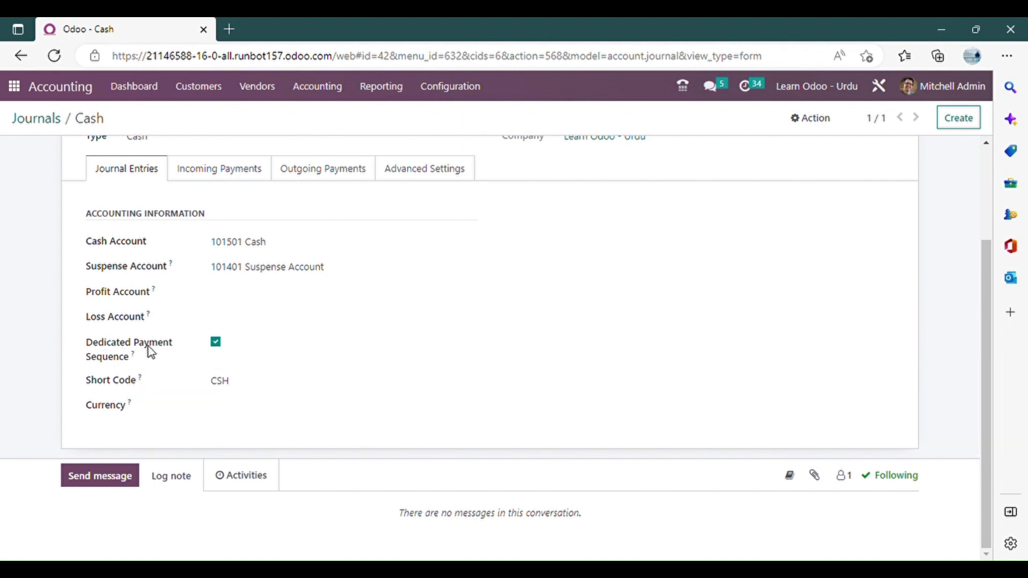
{"action": "scroll", "coordinate": [316, 369], "scroll_direction": "up", "scroll_amount": 2}
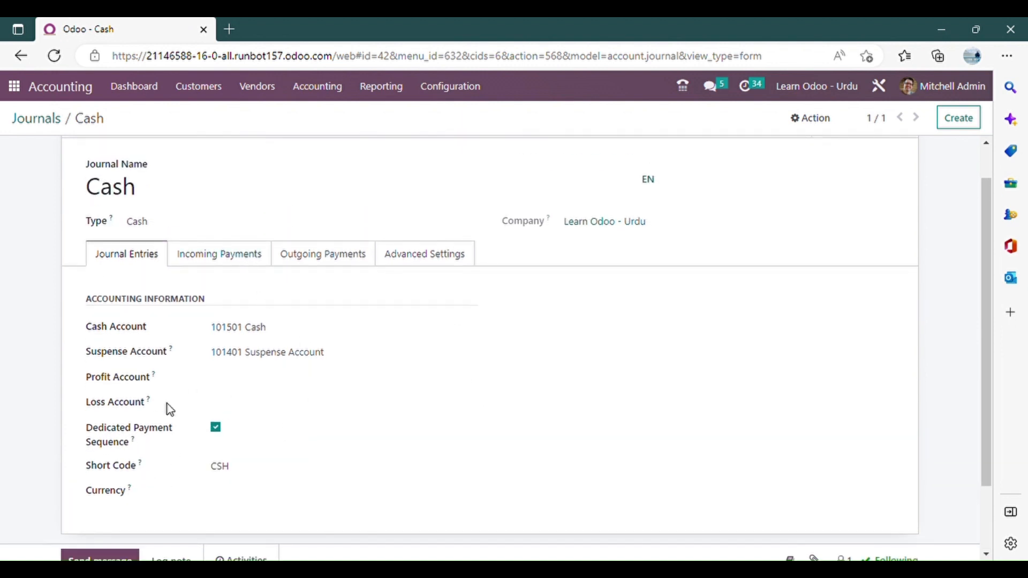
{"action": "left_click", "coordinate": [225, 262]}
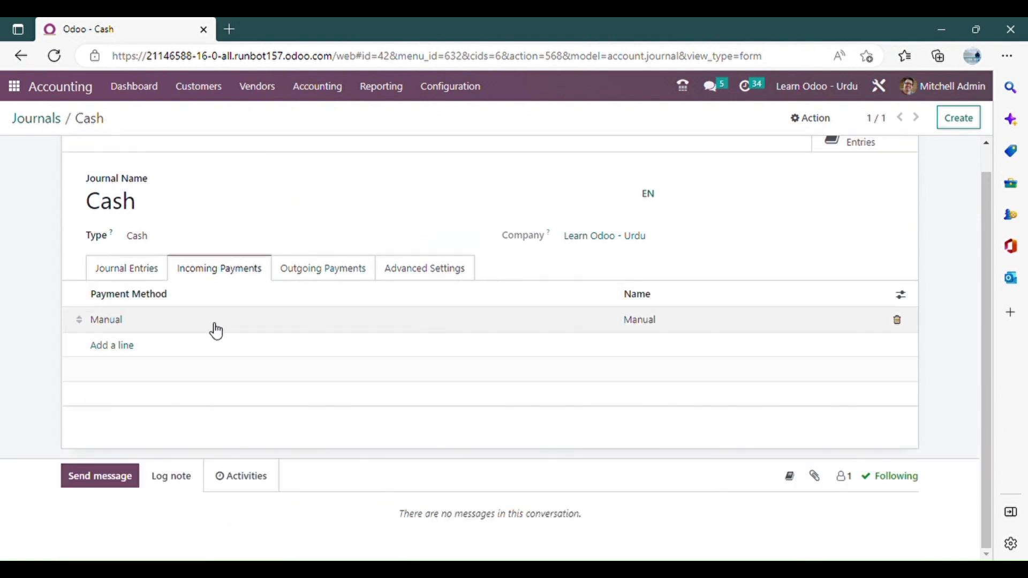
{"action": "left_click", "coordinate": [901, 295]}
{"action": "left_click", "coordinate": [875, 321]}
{"action": "left_click", "coordinate": [420, 241]}
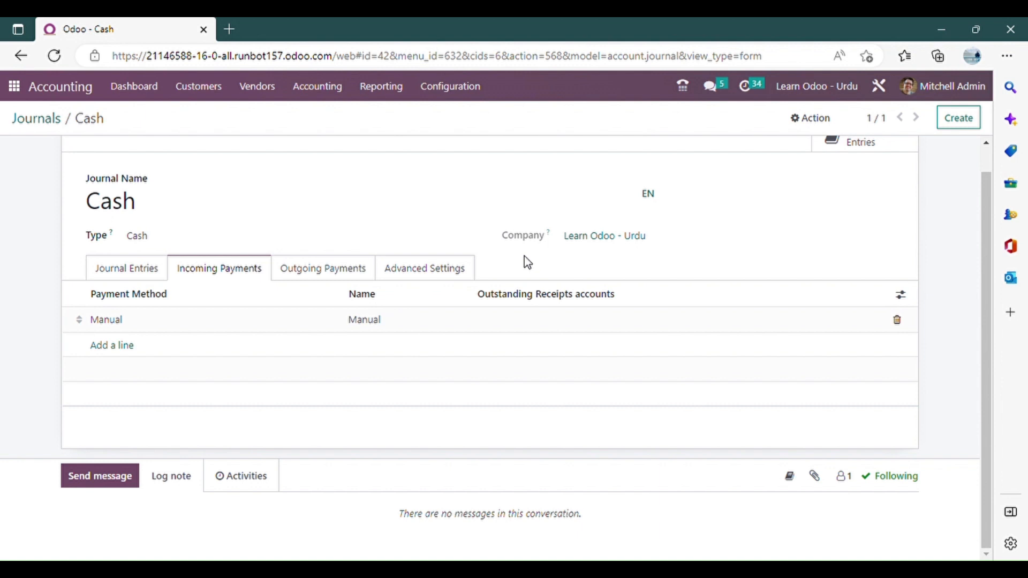
{"action": "left_click", "coordinate": [535, 324]}
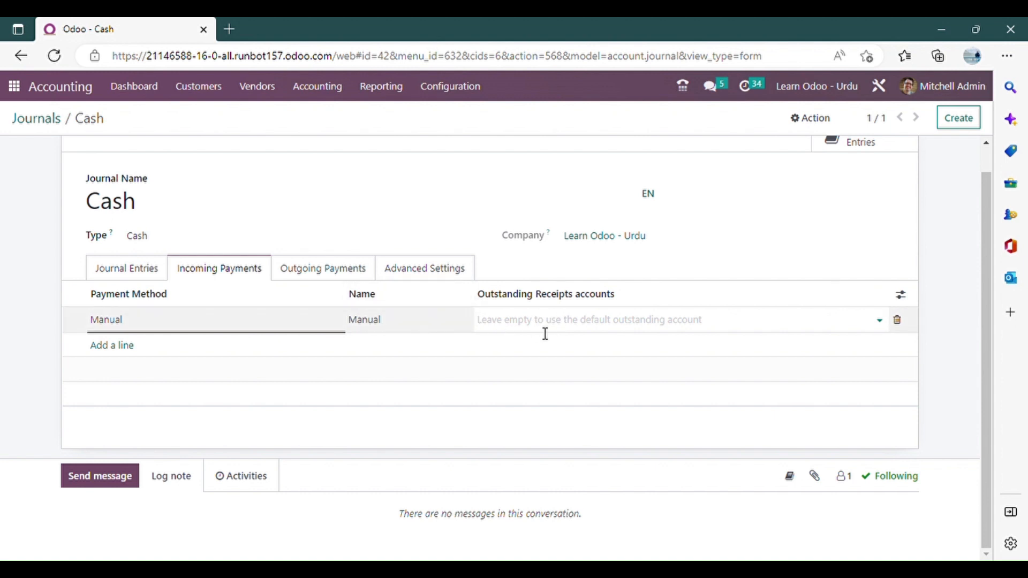
Show the Outstanding Payments accounts column for the Cash journal's outgoing payment methods.
{"action": "left_click", "coordinate": [349, 273]}
{"action": "left_click", "coordinate": [901, 295]}
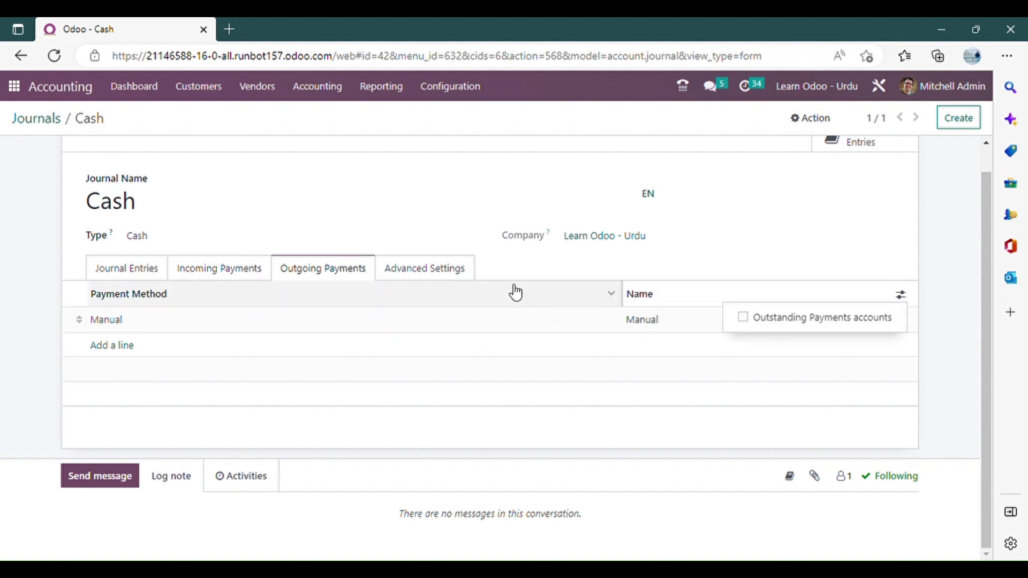
{"action": "left_click", "coordinate": [774, 323]}
{"action": "left_click", "coordinate": [513, 326]}
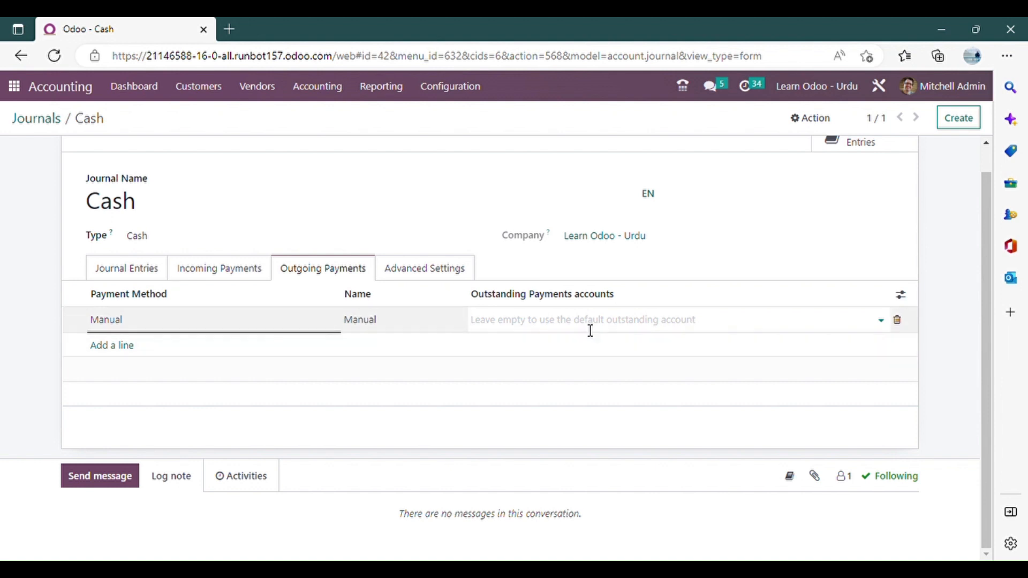
Set the outstanding receipts account of the Manual incoming payment method to 101501 Cash.
{"action": "left_click", "coordinate": [252, 270]}
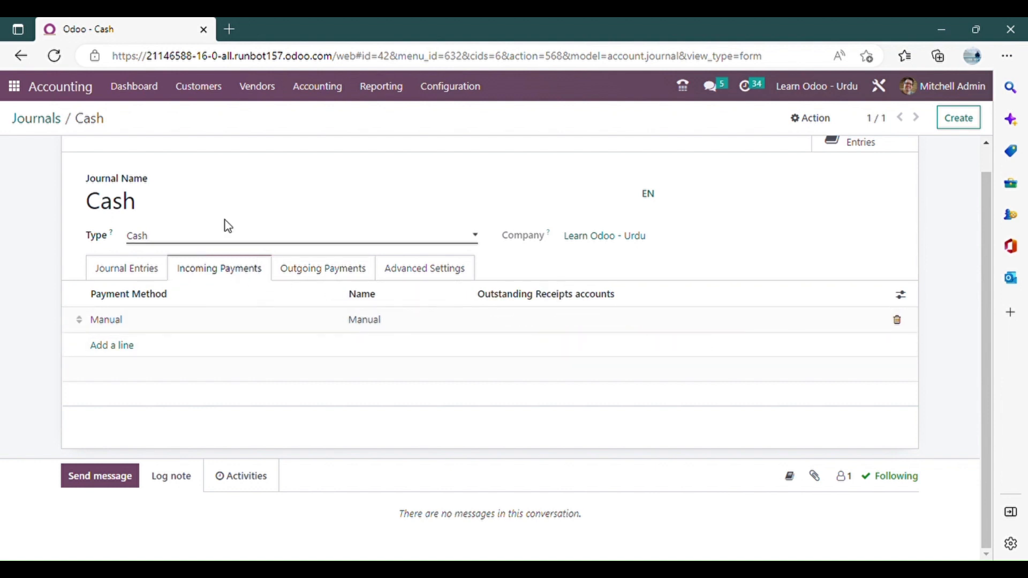
{"action": "left_click", "coordinate": [610, 330]}
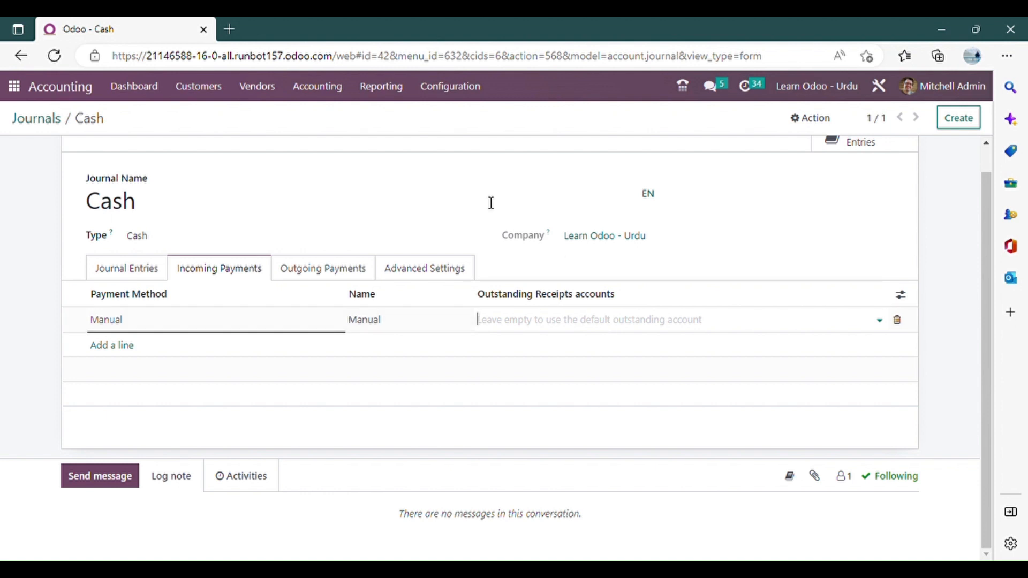
{"action": "left_click", "coordinate": [584, 328]}
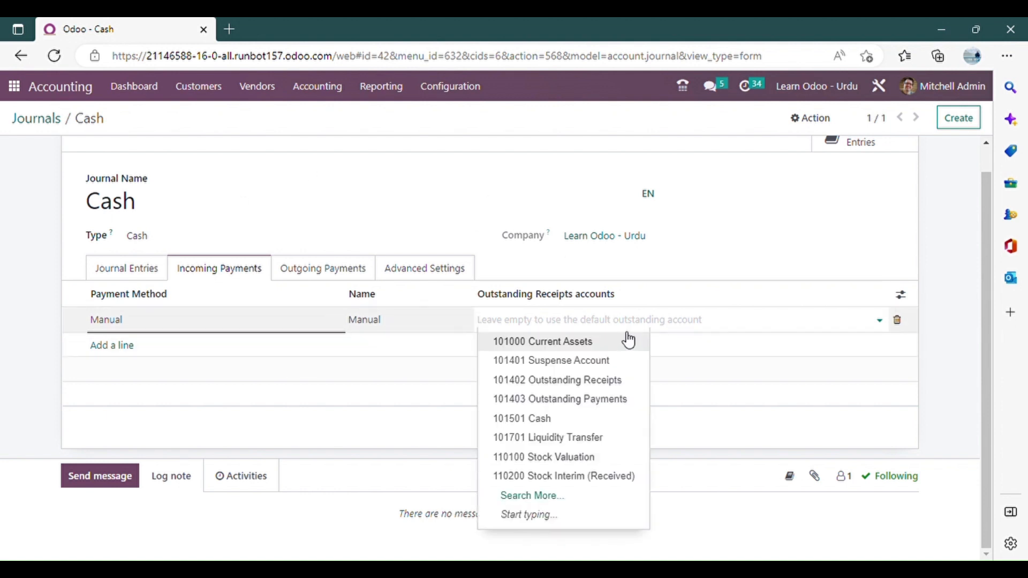
{"action": "type", "text": "cash"}
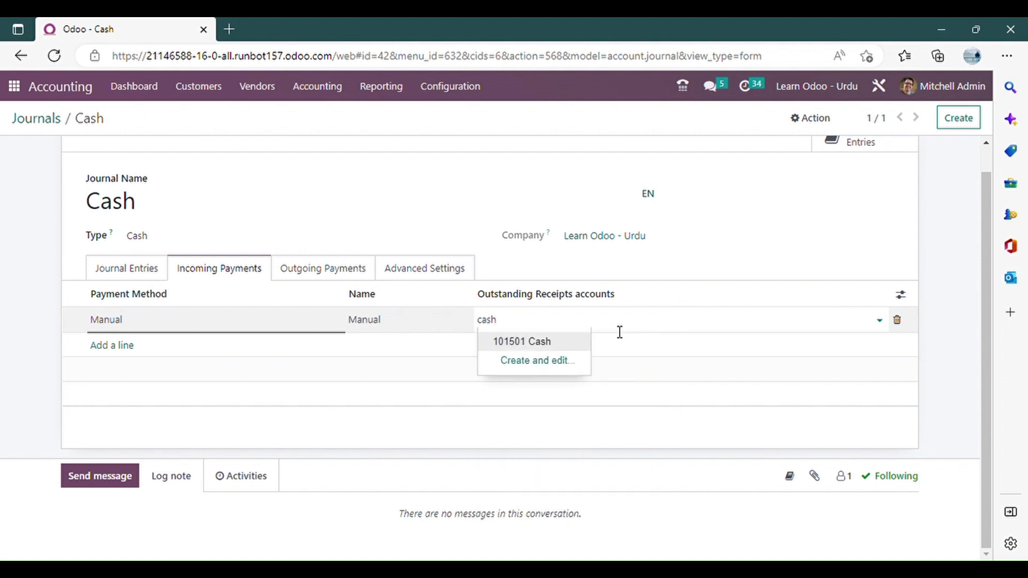
{"action": "left_click", "coordinate": [584, 342]}
Set the outstanding payments account of the Manual outgoing payment method to 101501 Cash, and save the journal while opening a blank one.
{"action": "left_click", "coordinate": [141, 275]}
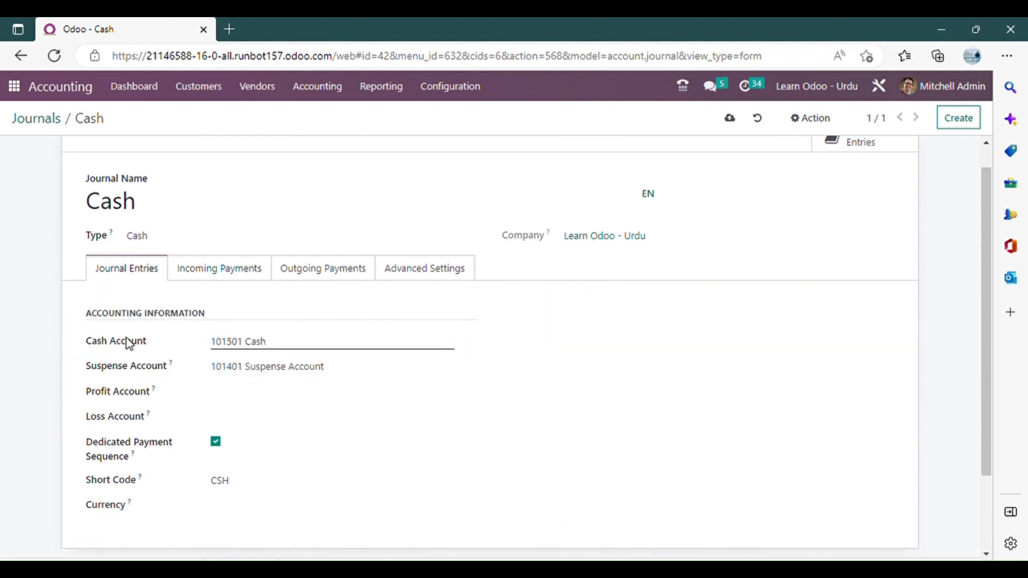
{"action": "left_click", "coordinate": [252, 267]}
{"action": "left_click", "coordinate": [305, 269]}
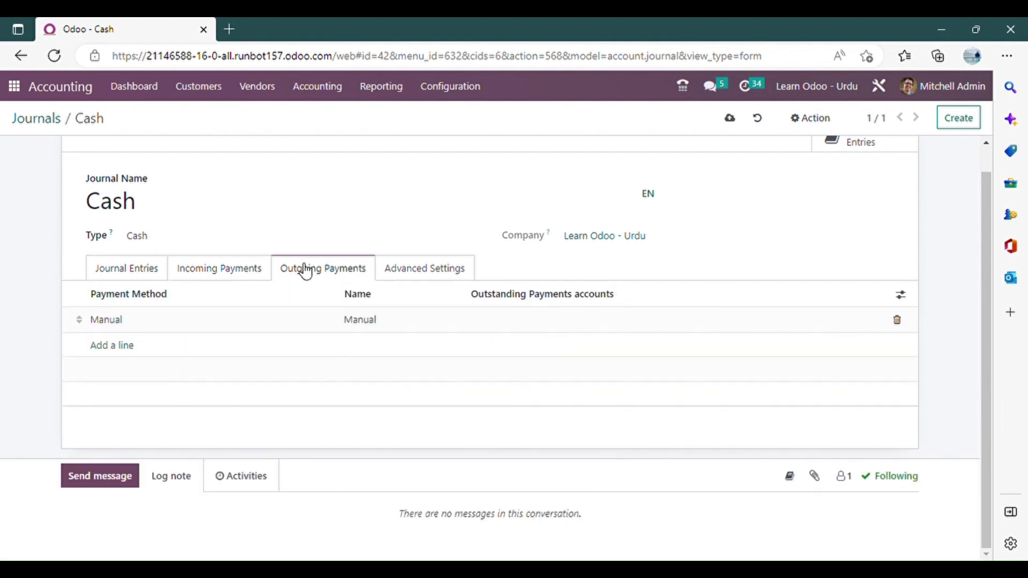
{"action": "left_click", "coordinate": [568, 322]}
{"action": "left_click", "coordinate": [572, 323]}
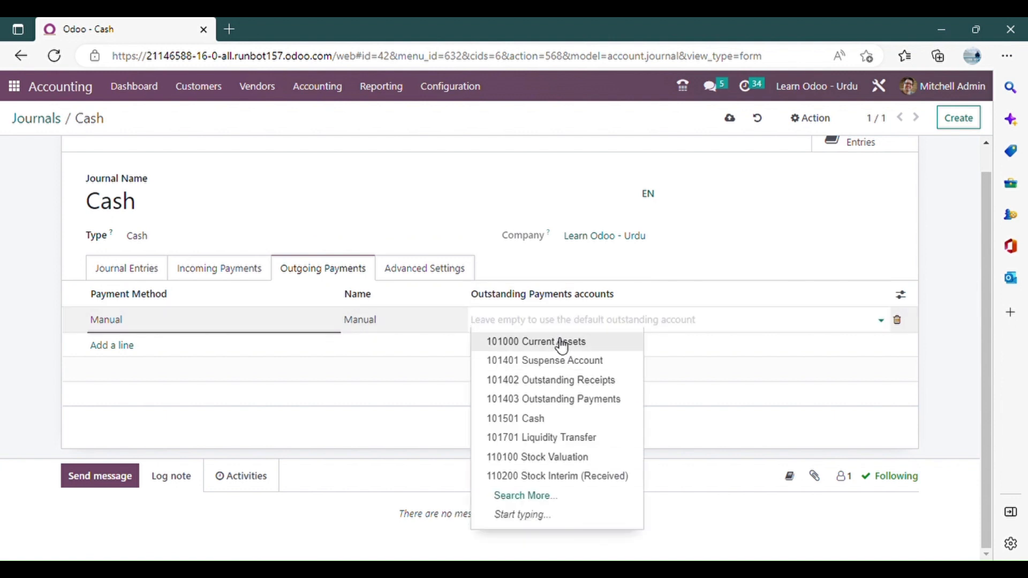
{"action": "type", "text": "cash"}
{"action": "left_click", "coordinate": [559, 343]}
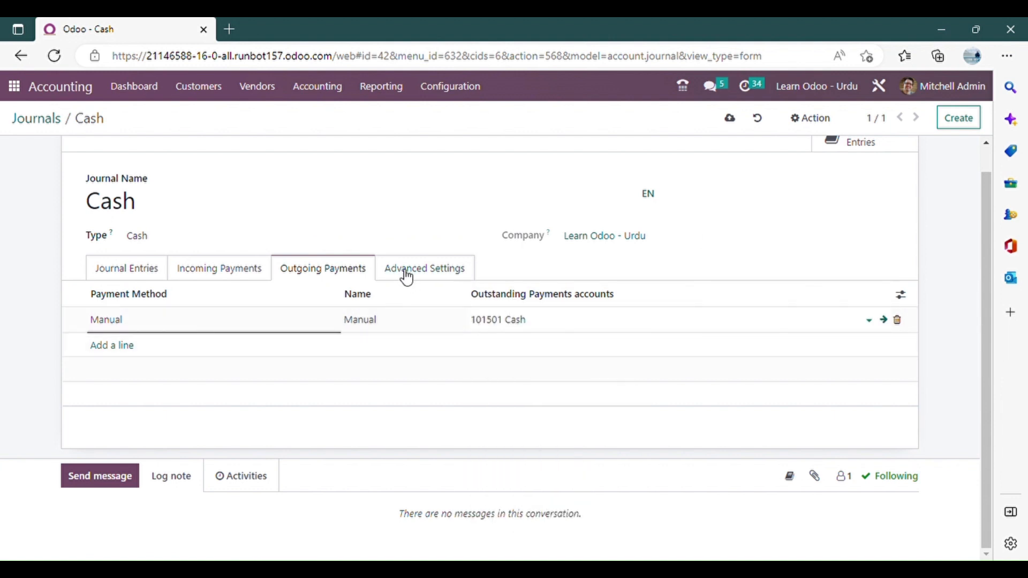
{"action": "scroll", "coordinate": [223, 252], "scroll_direction": "up", "scroll_amount": 1}
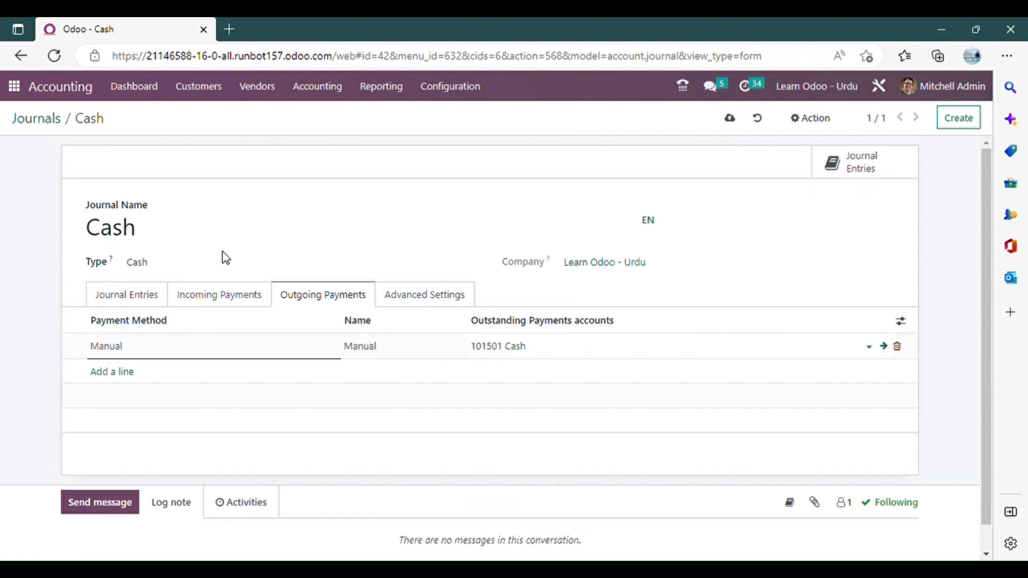
{"action": "left_click", "coordinate": [958, 128]}
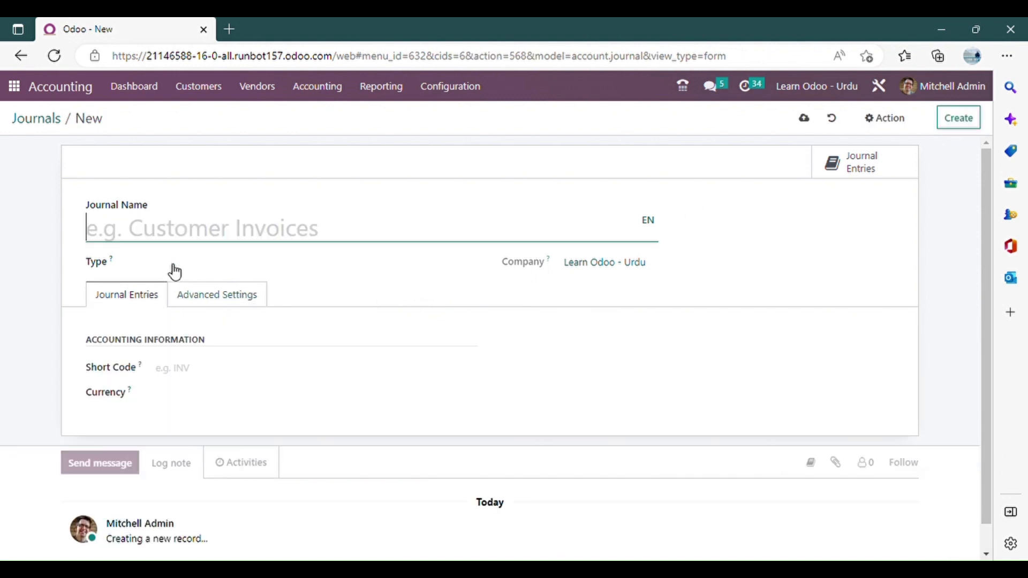
Name the new journal Bank and set its type to Bank.
{"action": "type", "text": "Bank"}
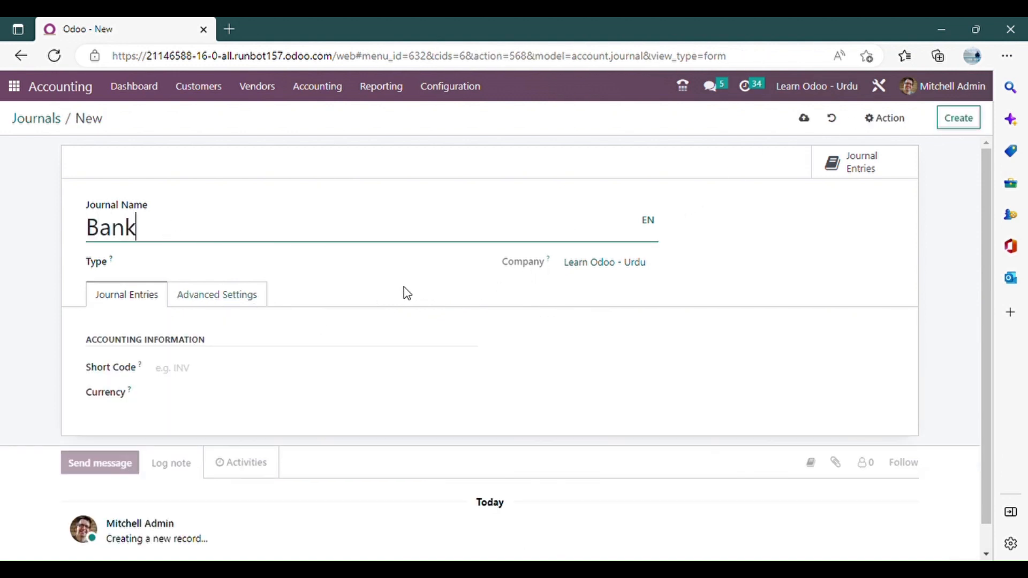
{"action": "left_click", "coordinate": [449, 289]}
{"action": "left_click", "coordinate": [185, 266]}
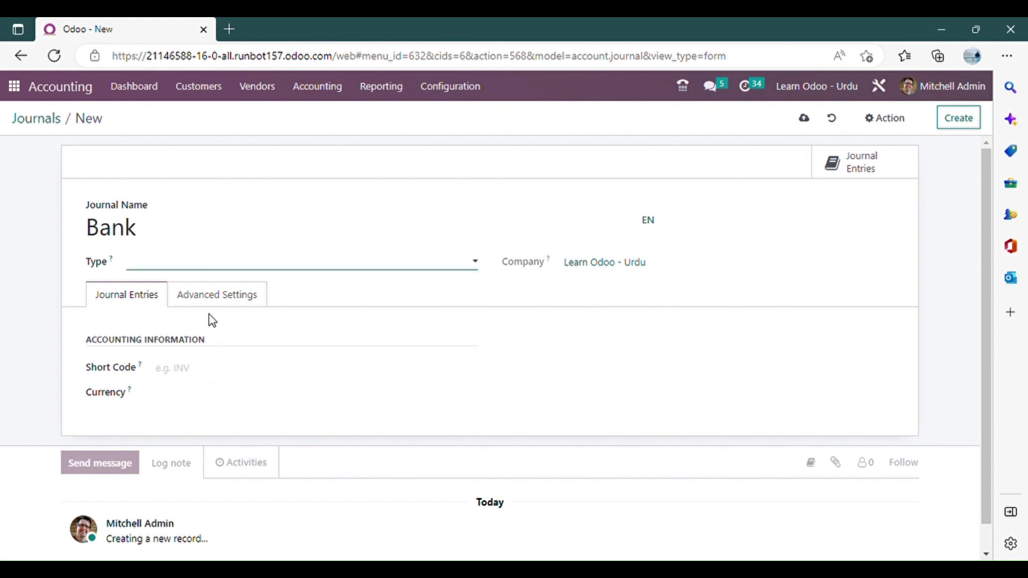
{"action": "left_click", "coordinate": [208, 319]}
Set the Bank journal's bank account to 101404 Bank.
{"action": "scroll", "coordinate": [220, 342], "scroll_direction": "down", "scroll_amount": 1}
{"action": "left_click", "coordinate": [236, 326]}
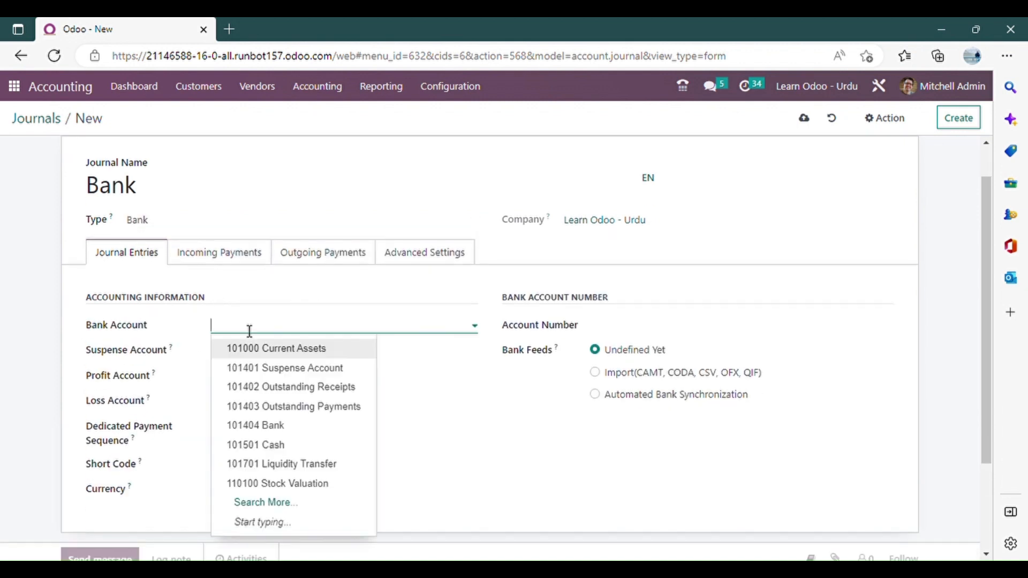
{"action": "left_click", "coordinate": [275, 349]}
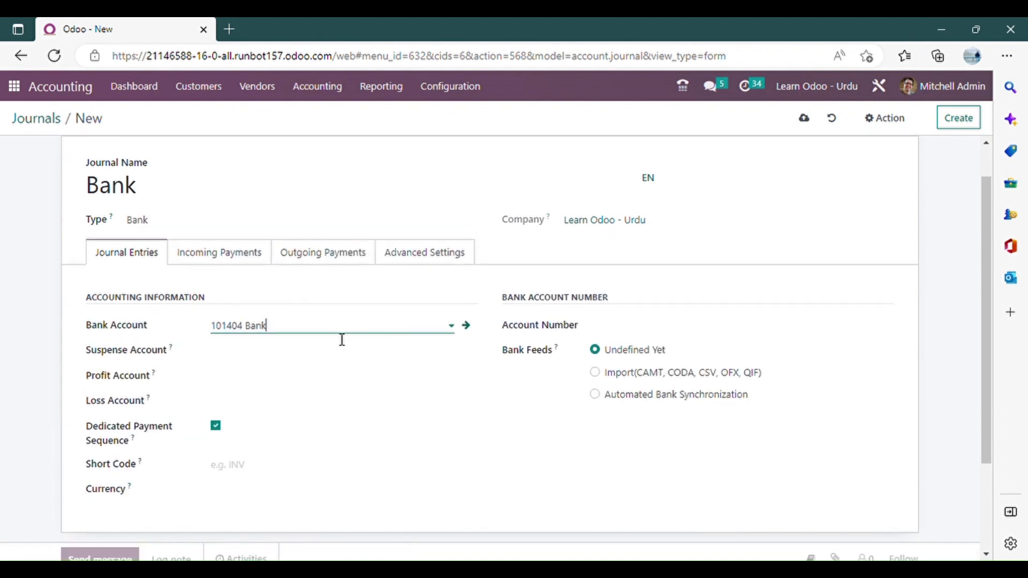
Set the Bank journal's suspense account to 101401 Suspense Account.
{"action": "scroll", "coordinate": [321, 321], "scroll_direction": "down", "scroll_amount": 2}
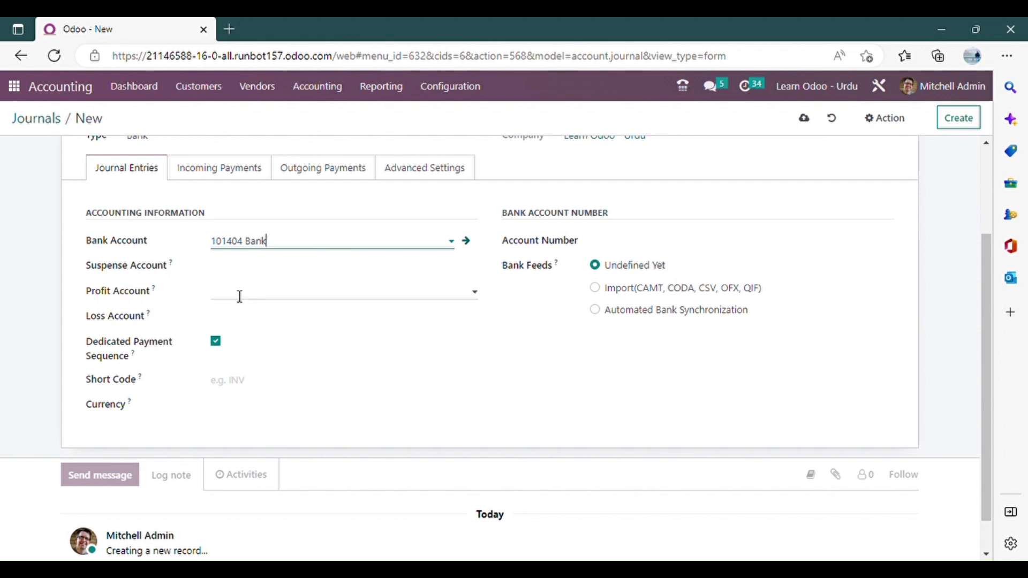
{"action": "left_click", "coordinate": [297, 272]}
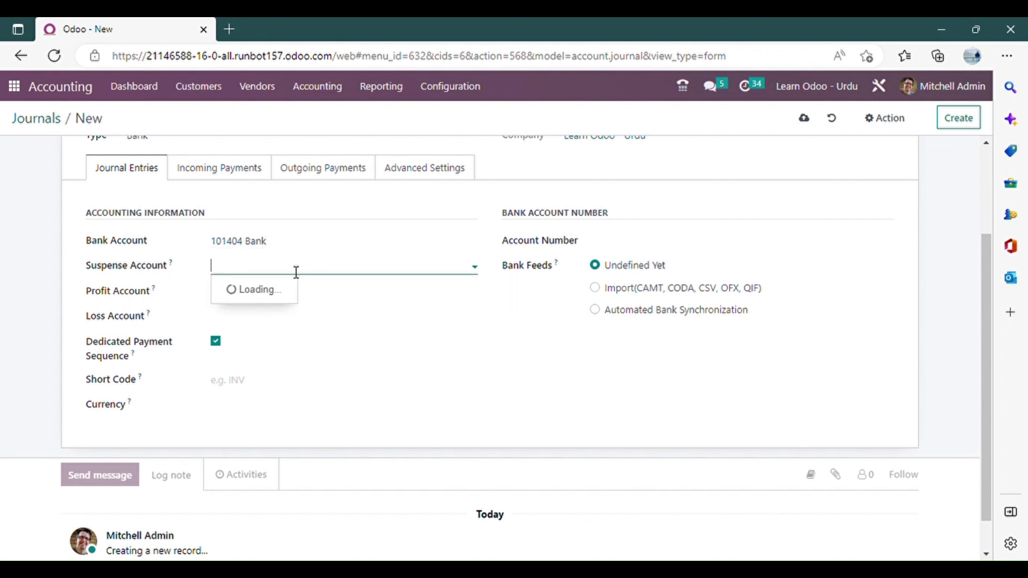
{"action": "type", "text": "s"}
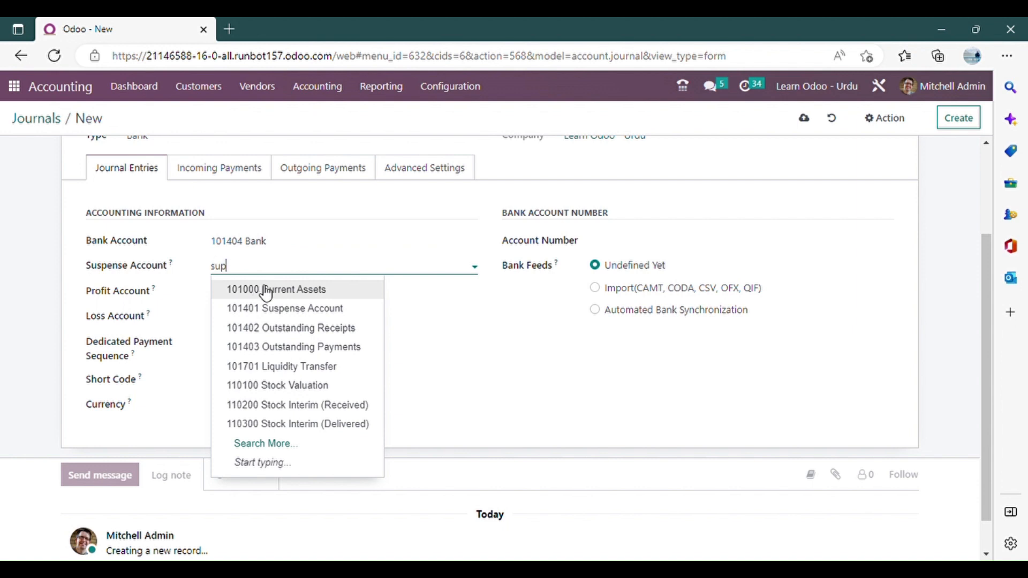
{"action": "type", "text": "up"}
{"action": "key", "text": "BackSpace"}
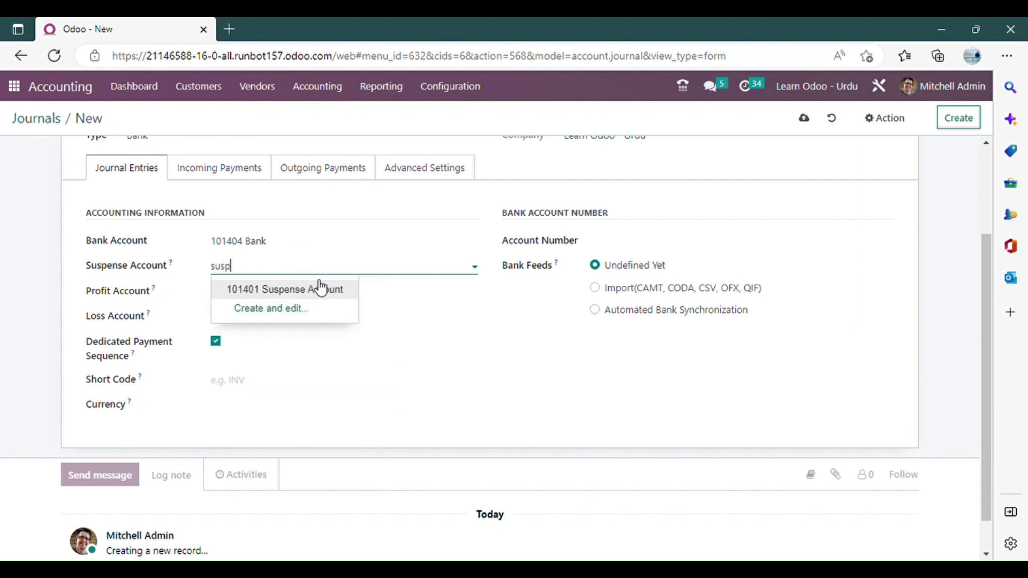
{"action": "left_click", "coordinate": [315, 291]}
Enter BNK as the short code of the Bank journal.
{"action": "scroll", "coordinate": [232, 312], "scroll_direction": "down", "scroll_amount": 1}
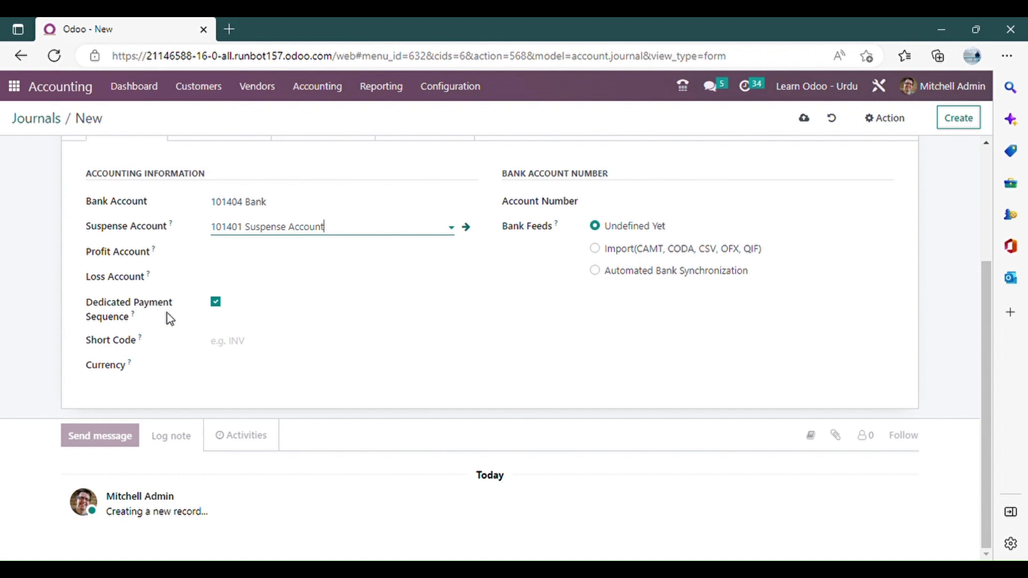
{"action": "scroll", "coordinate": [278, 287], "scroll_direction": "up", "scroll_amount": 1}
{"action": "scroll", "coordinate": [272, 285], "scroll_direction": "down", "scroll_amount": 1}
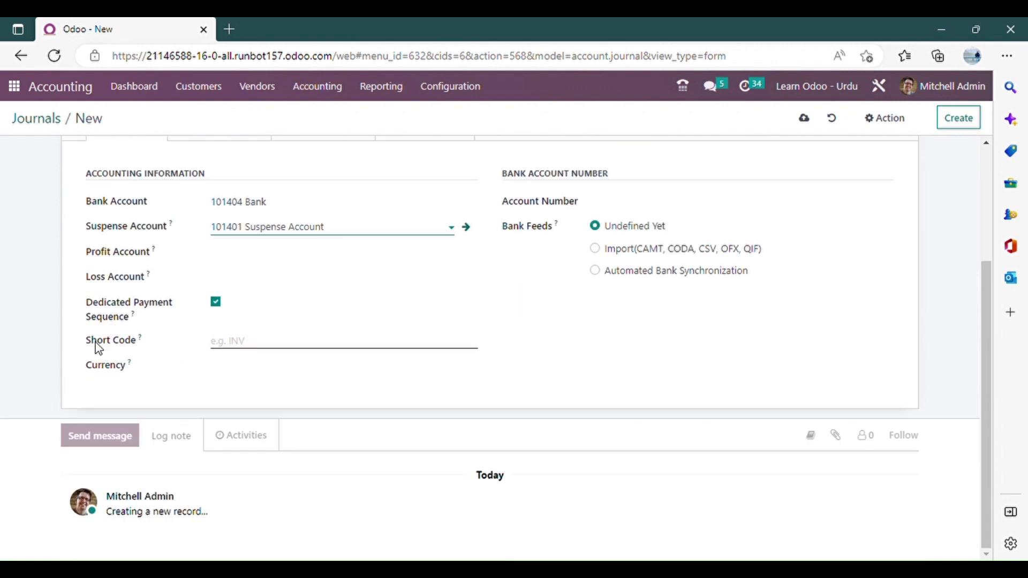
{"action": "left_click", "coordinate": [273, 343]}
{"action": "scroll", "coordinate": [265, 290], "scroll_direction": "up", "scroll_amount": 2}
{"action": "scroll", "coordinate": [278, 291], "scroll_direction": "down", "scroll_amount": 2}
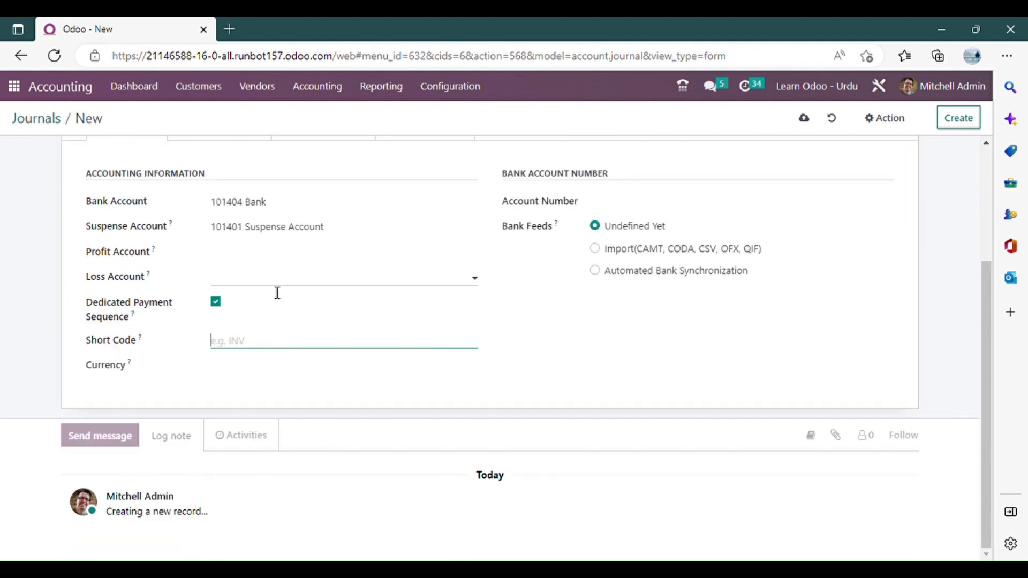
{"action": "type", "text": "BNK"}
Set the outstanding receipts account of the Bank journal's Manual incoming payment method to 101402 Outstanding Receipts.
{"action": "scroll", "coordinate": [277, 293], "scroll_direction": "up", "scroll_amount": 2}
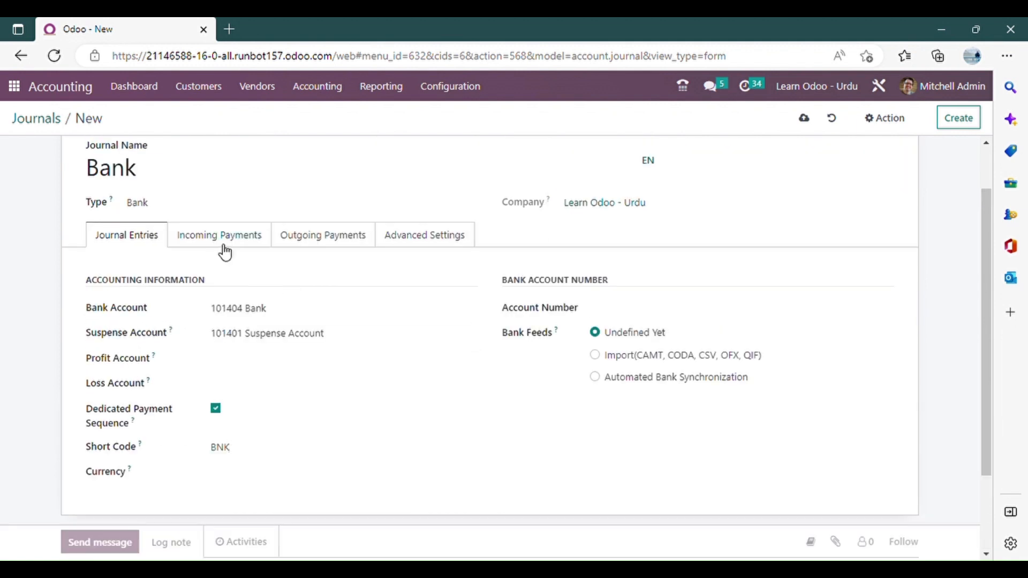
{"action": "left_click", "coordinate": [222, 241]}
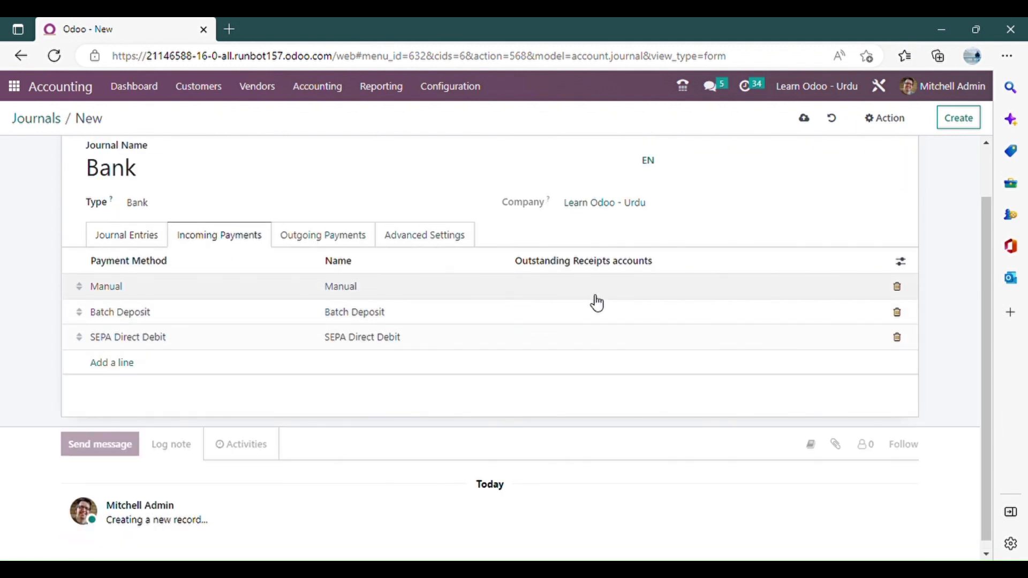
{"action": "left_click", "coordinate": [651, 292]}
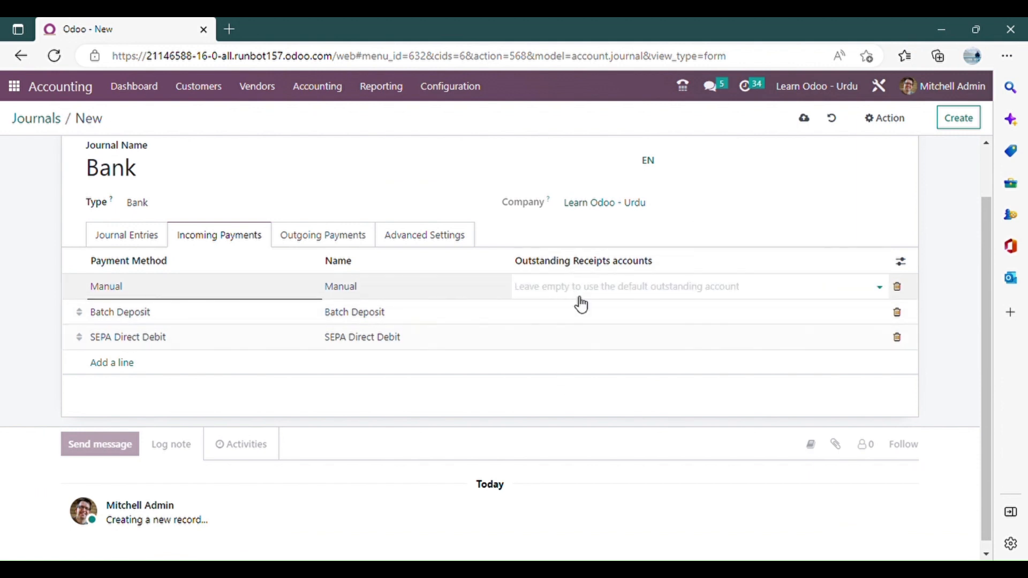
{"action": "left_click", "coordinate": [641, 292]}
{"action": "type", "text": "out"}
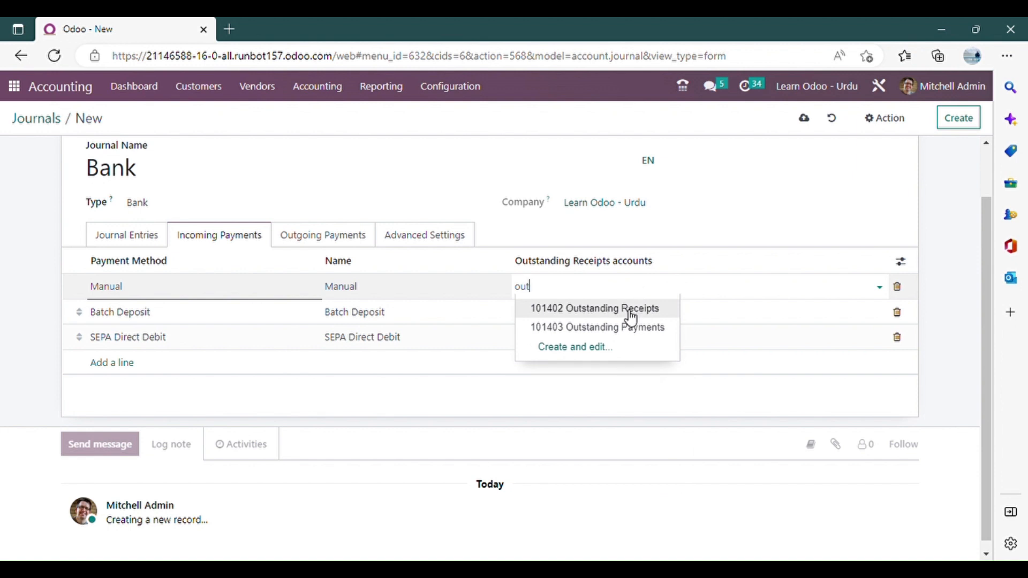
{"action": "left_click", "coordinate": [631, 318]}
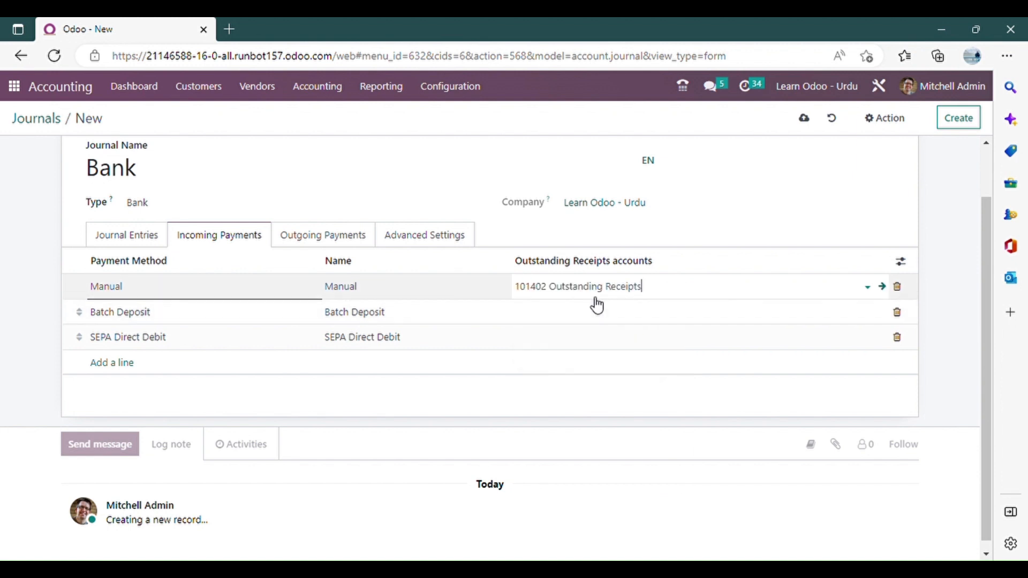
Set the outstanding payments account of the Bank journal's Manual outgoing payment method to 101403 Outstanding Payments.
{"action": "left_click", "coordinate": [337, 240]}
{"action": "left_click", "coordinate": [654, 289]}
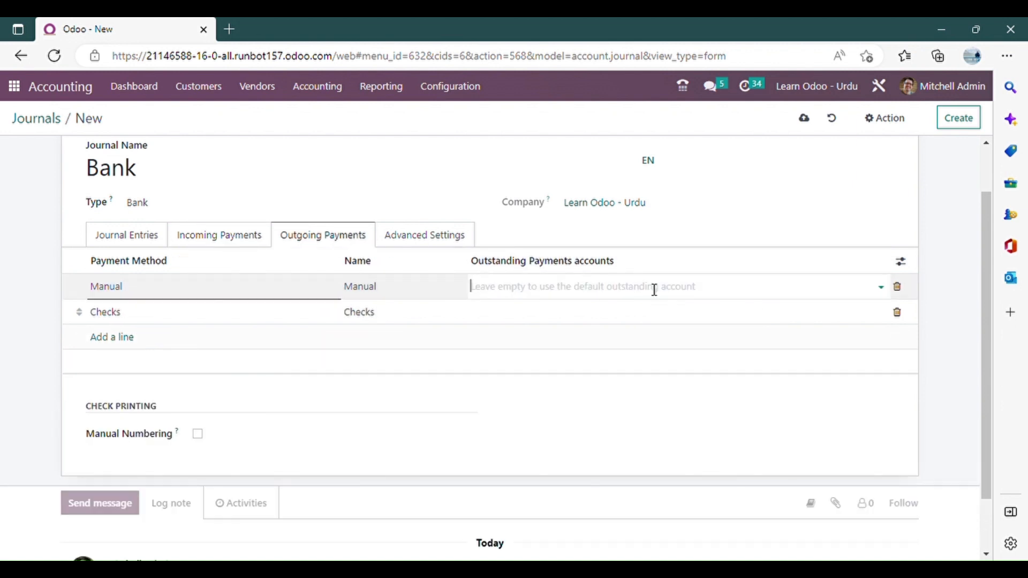
{"action": "left_click", "coordinate": [225, 238]}
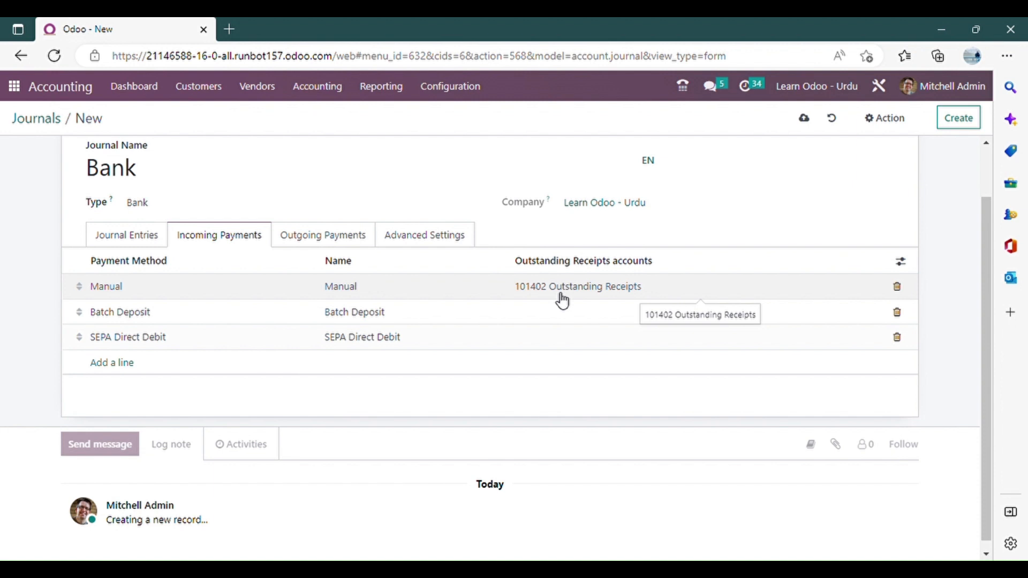
{"action": "left_click", "coordinate": [317, 236]}
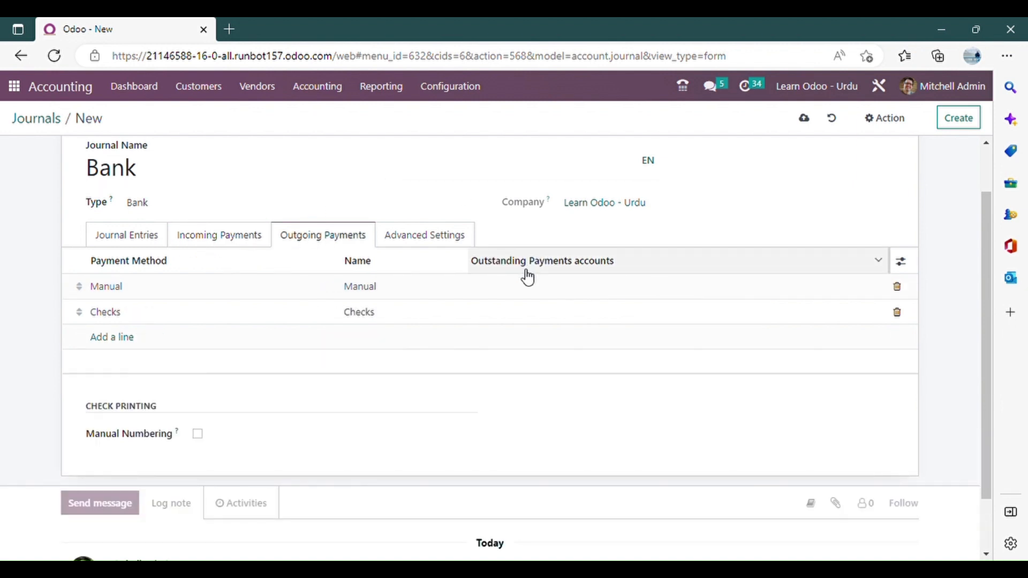
{"action": "left_click", "coordinate": [526, 288]}
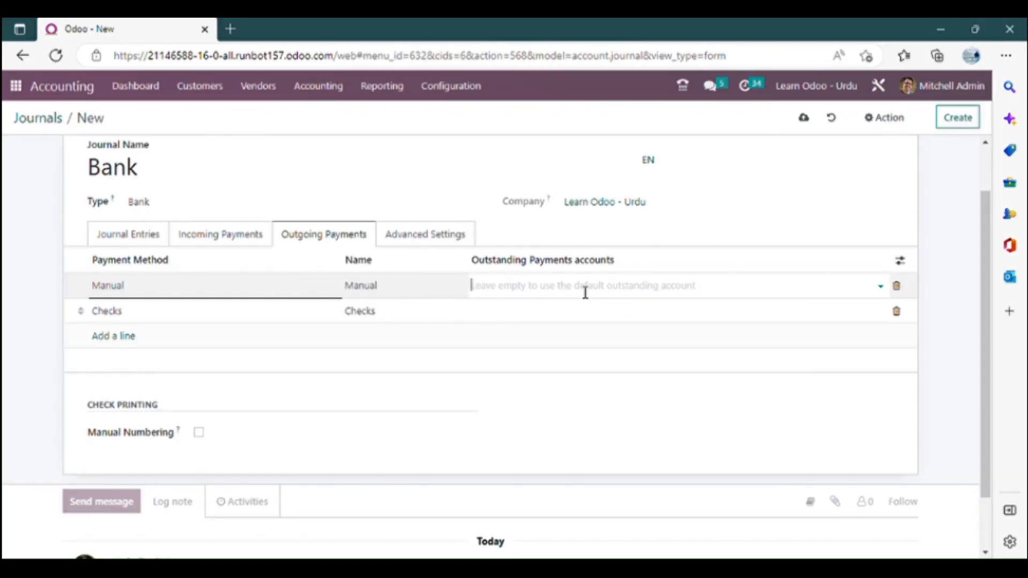
{"action": "type", "text": "out"}
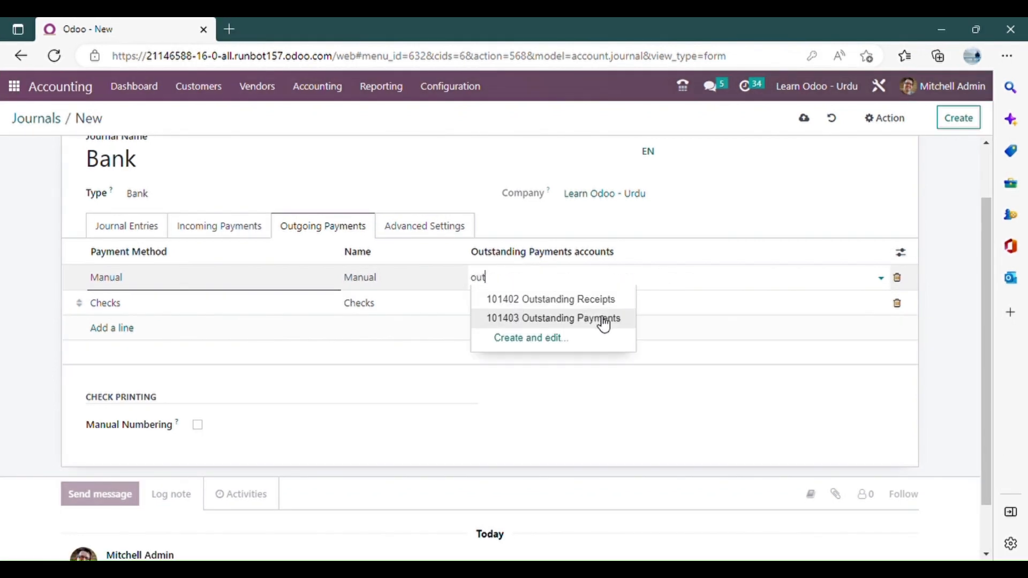
{"action": "left_click", "coordinate": [603, 319]}
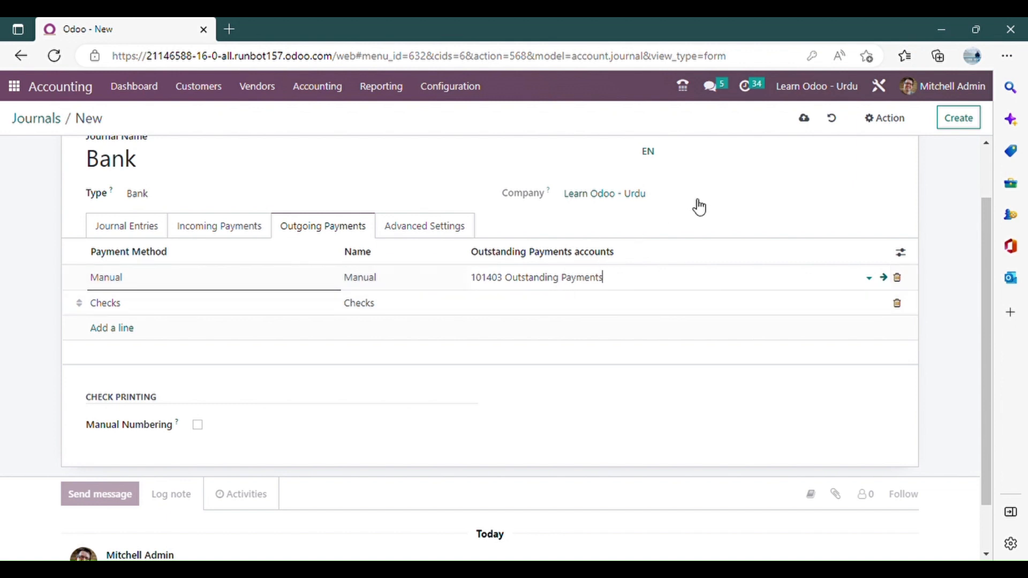
{"action": "left_click", "coordinate": [634, 284]}
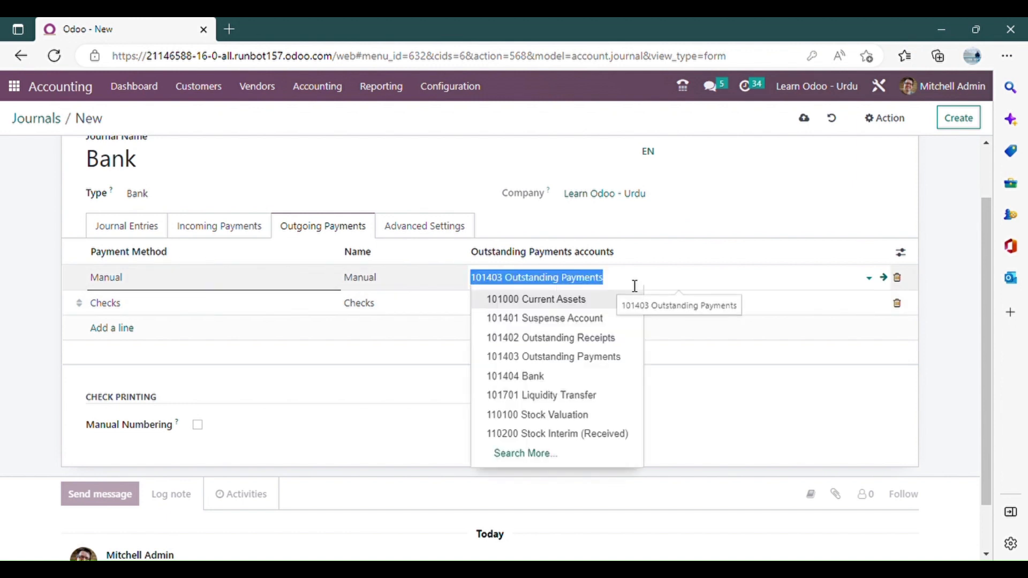
{"action": "key", "text": "BackSpace"}
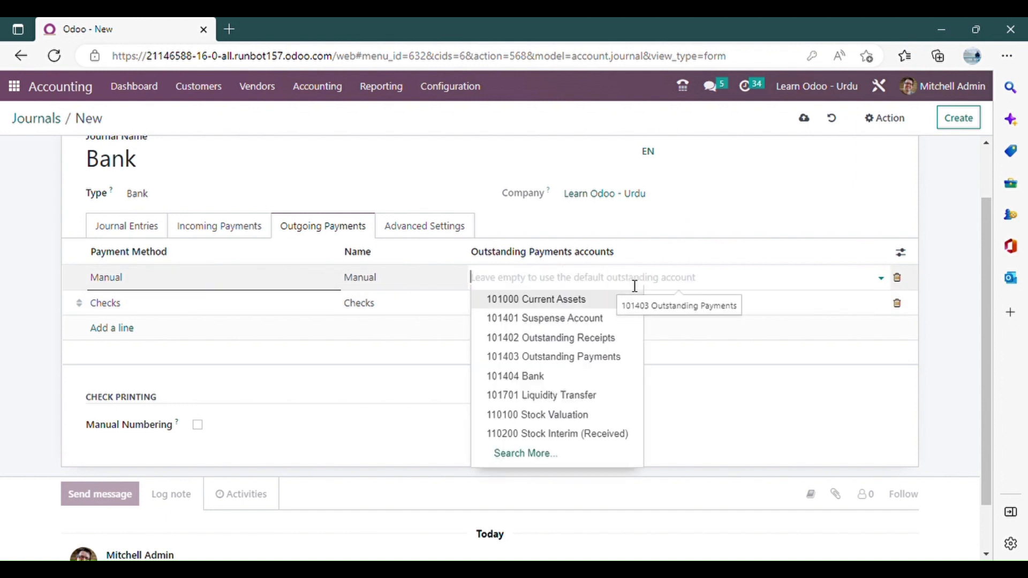
{"action": "left_click", "coordinate": [139, 228]}
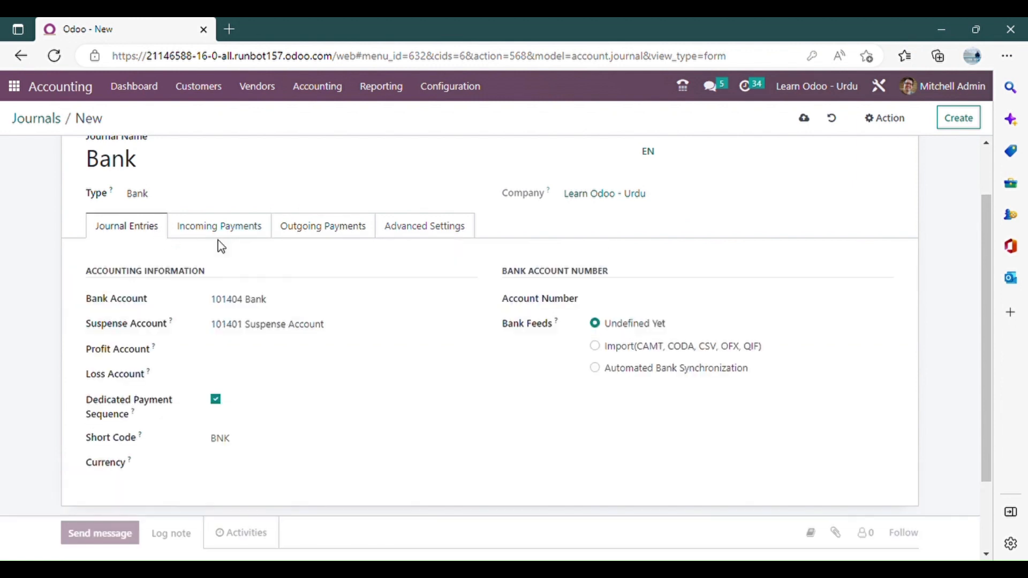
Change the Manual outgoing payment method's outstanding payments account to 101404 Bank, and save the journal while opening a blank one.
{"action": "left_click", "coordinate": [345, 232]}
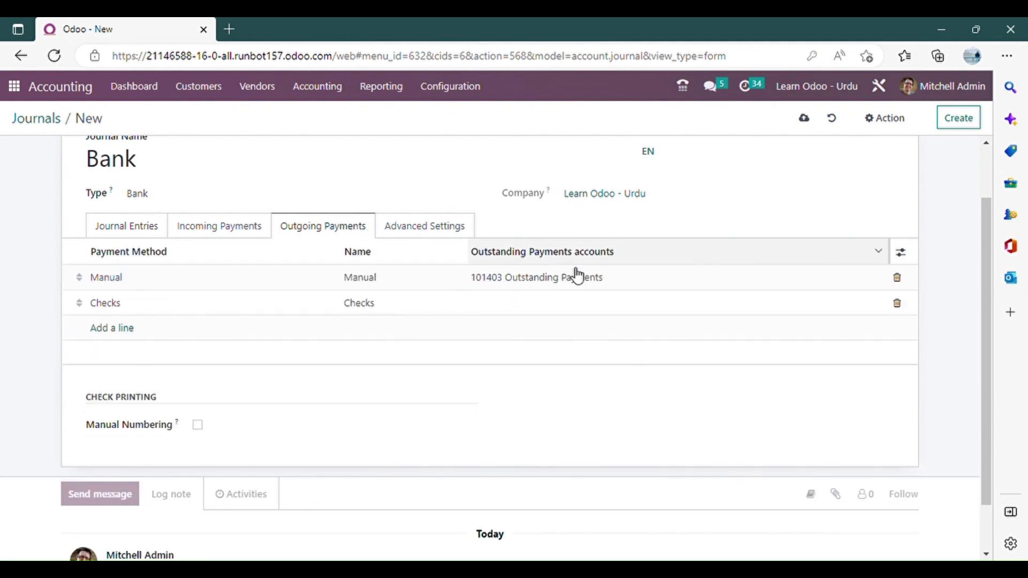
{"action": "left_click", "coordinate": [629, 282]}
{"action": "key", "text": "BackSpace"}
{"action": "type", "text": "Bank"}
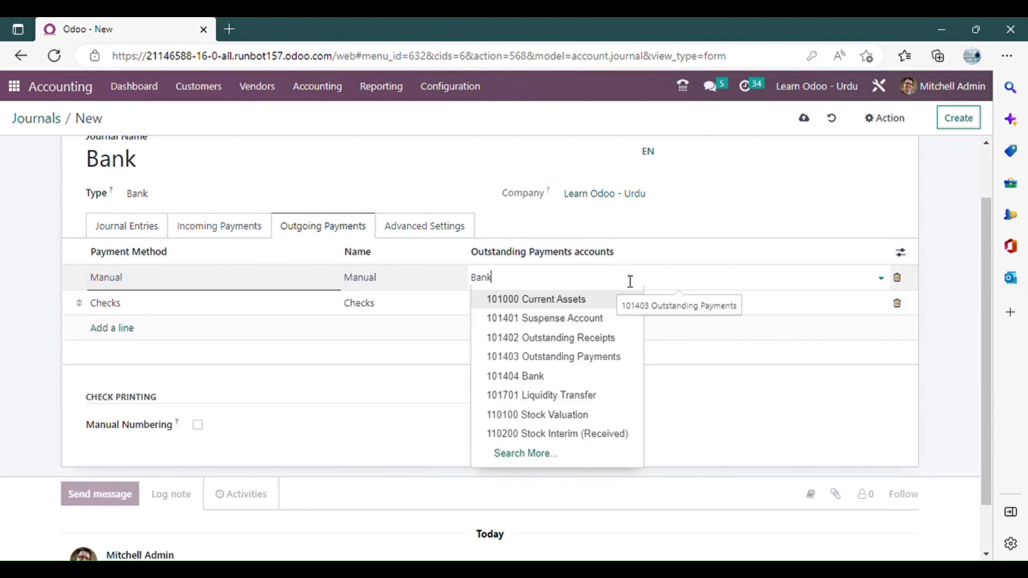
{"action": "left_click", "coordinate": [540, 302]}
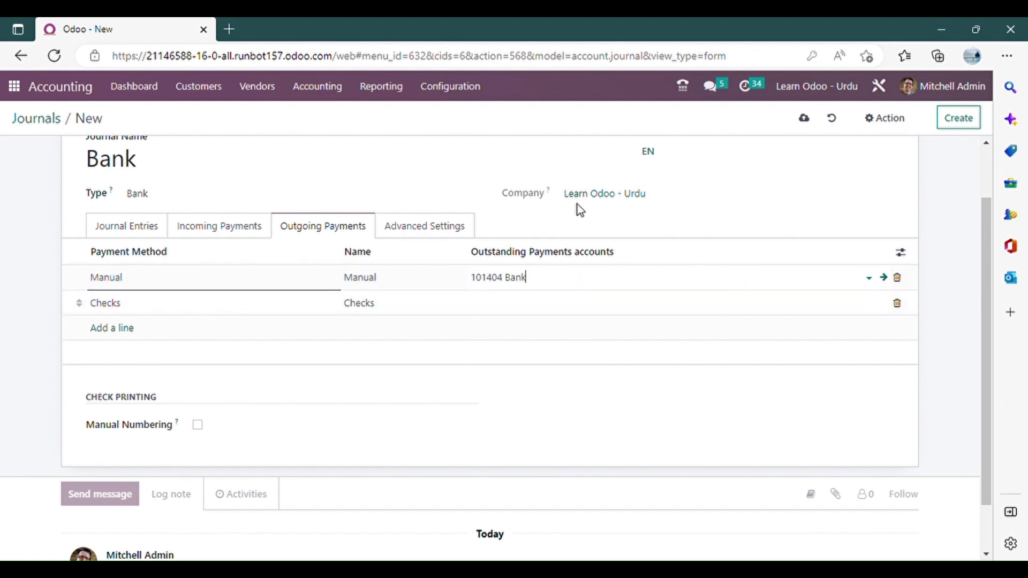
{"action": "scroll", "coordinate": [321, 264], "scroll_direction": "up", "scroll_amount": 2}
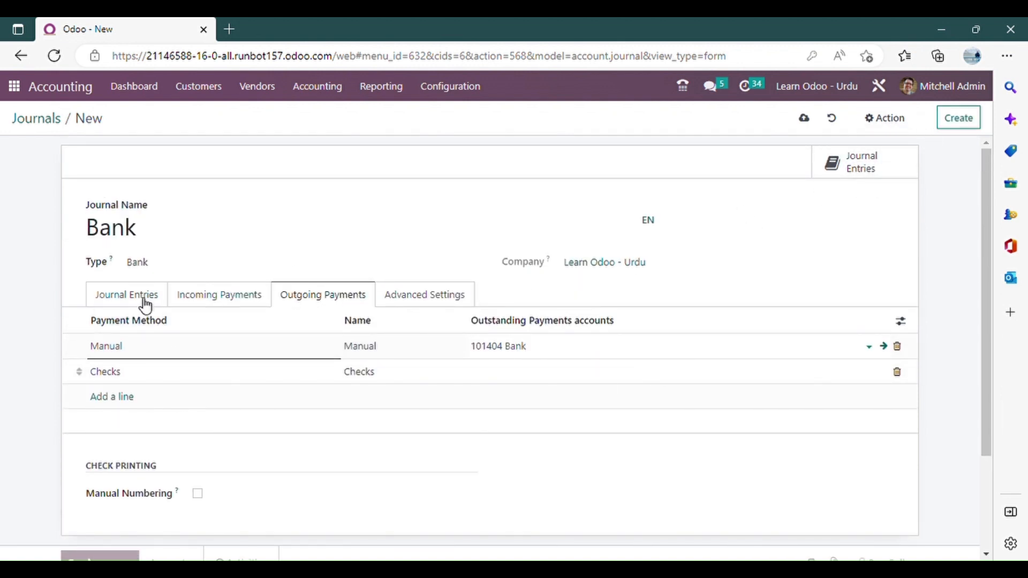
{"action": "left_click", "coordinate": [963, 125]}
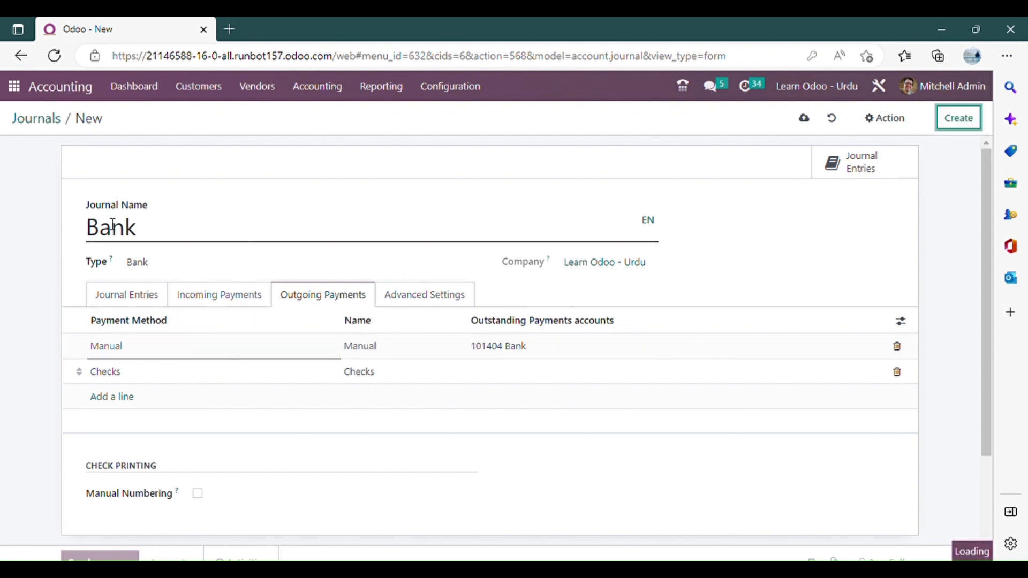
Name the new journal Misc. and set its type to Miscellaneous.
{"action": "type", "text": "Misc."}
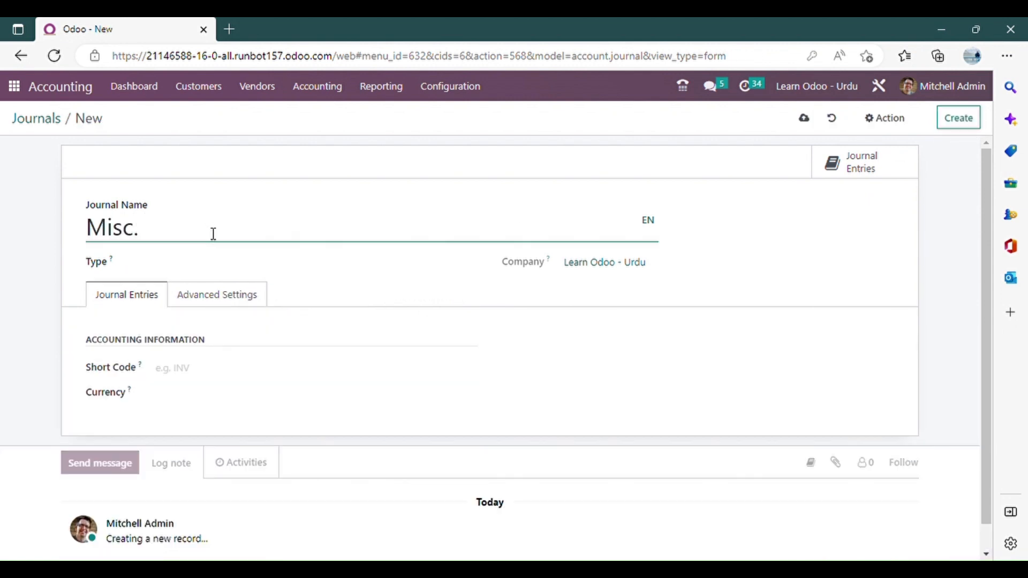
{"action": "key", "text": "Tab"}
{"action": "key", "text": "m"}
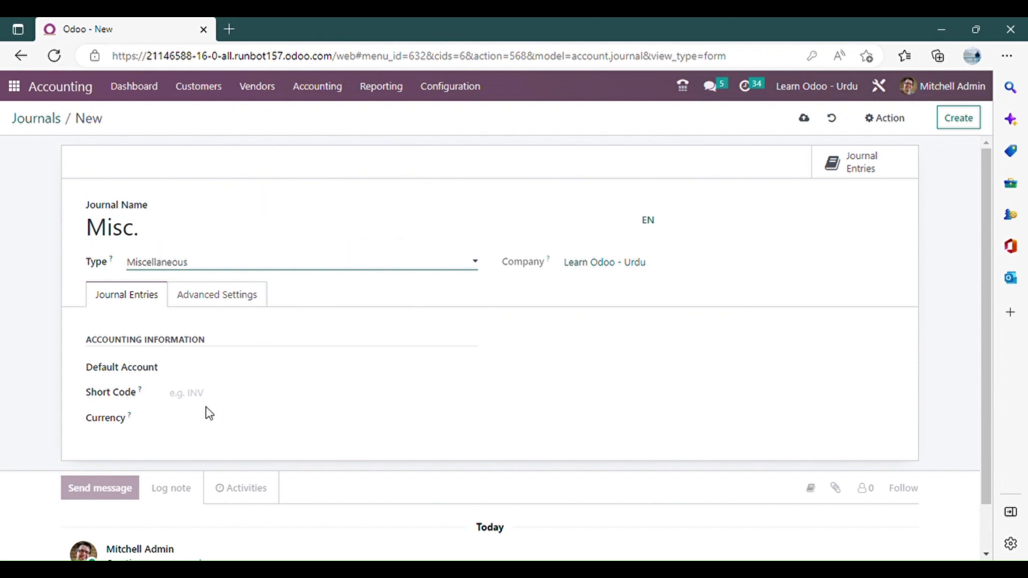
Enter Misc. as the short code of the miscellaneous journal, leaving its default account empty.
{"action": "left_click", "coordinate": [288, 389]}
{"action": "type", "text": "Misc."}
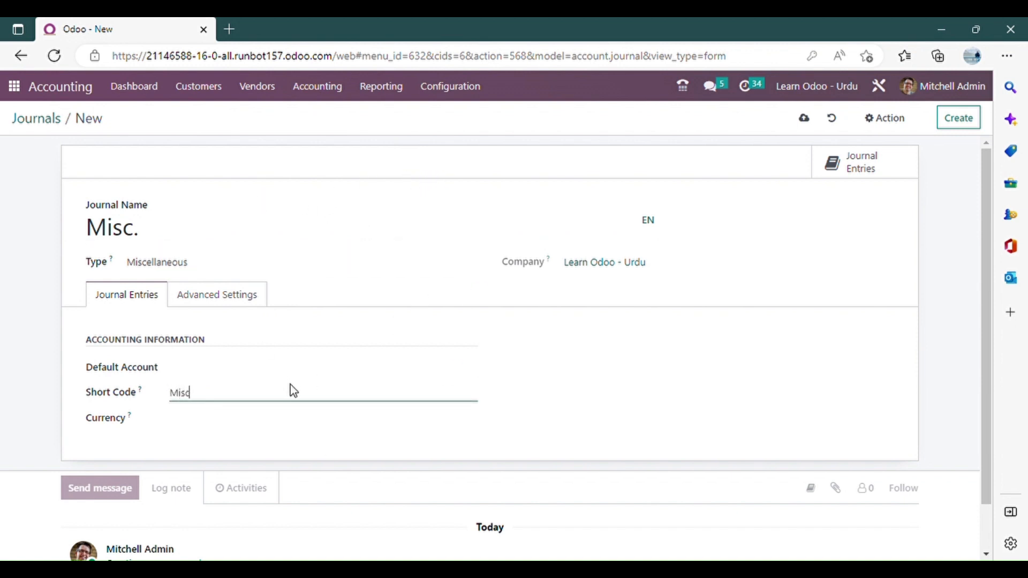
{"action": "left_click", "coordinate": [230, 373]}
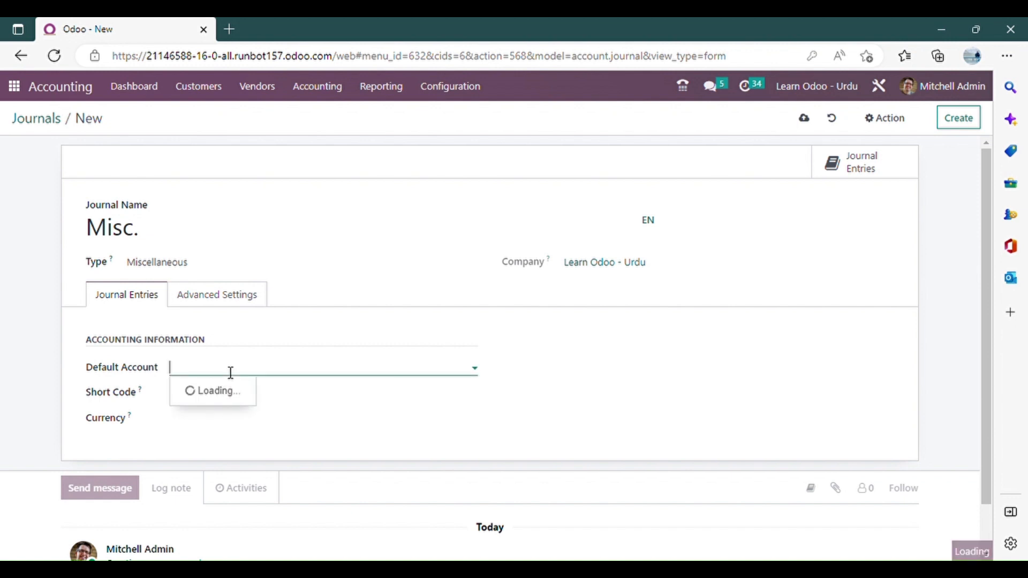
{"action": "left_click", "coordinate": [2, 364]}
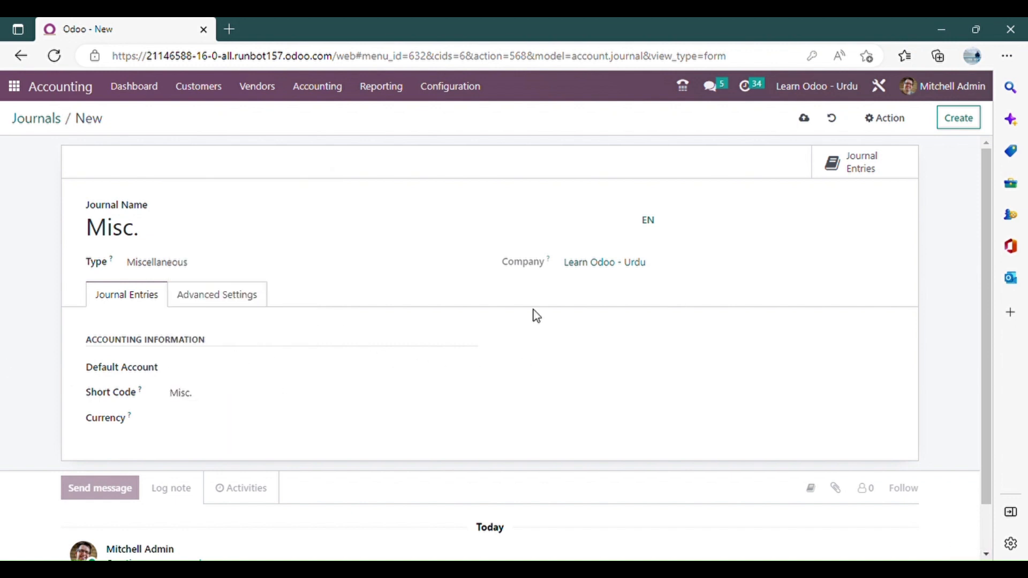
Save the Misc. journal by returning to the journals list, and show all journal entries without the Miscellaneous filter.
{"action": "left_click", "coordinate": [52, 125]}
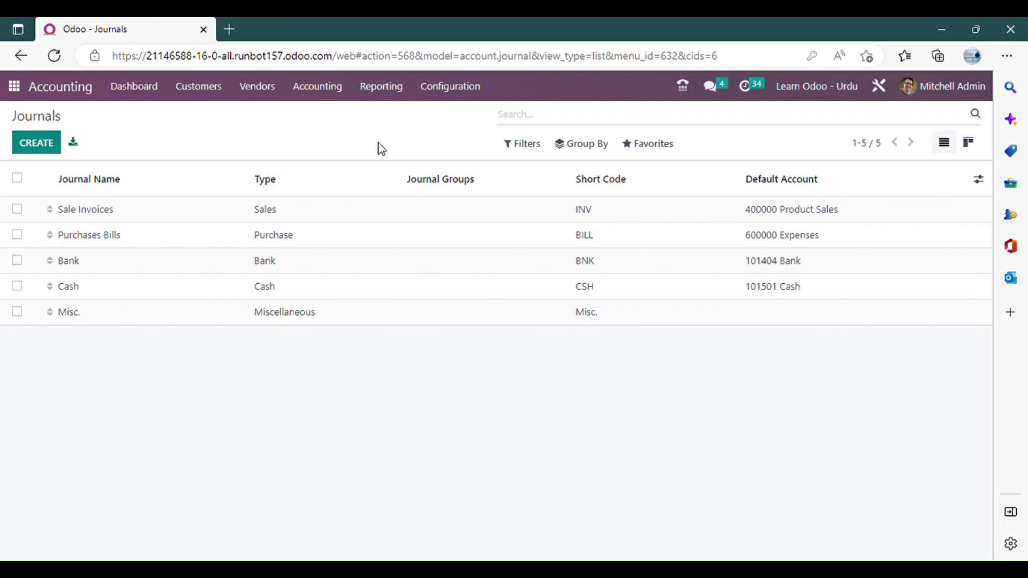
{"action": "left_click", "coordinate": [325, 99]}
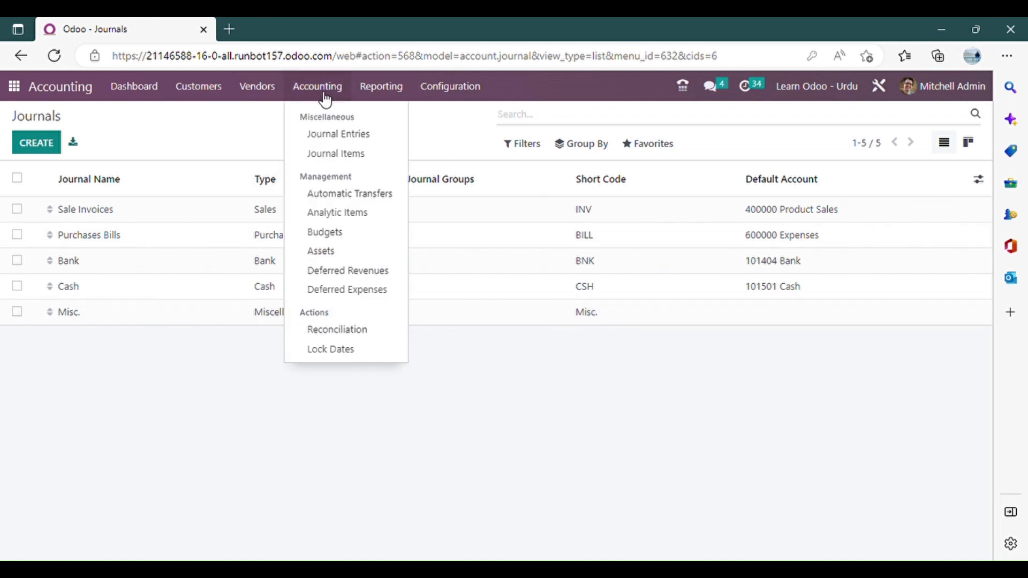
{"action": "left_click", "coordinate": [337, 138]}
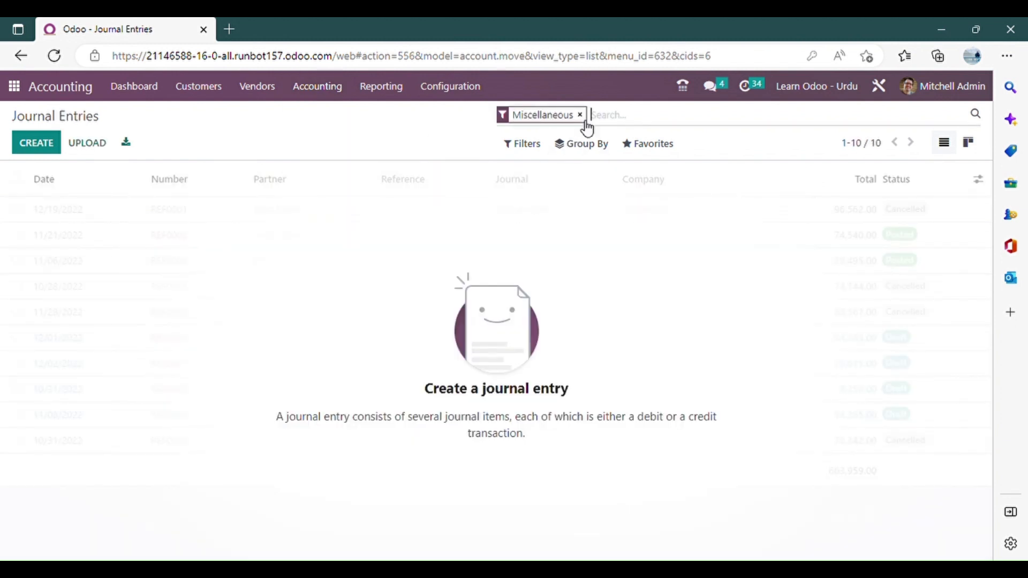
{"action": "left_click", "coordinate": [584, 120]}
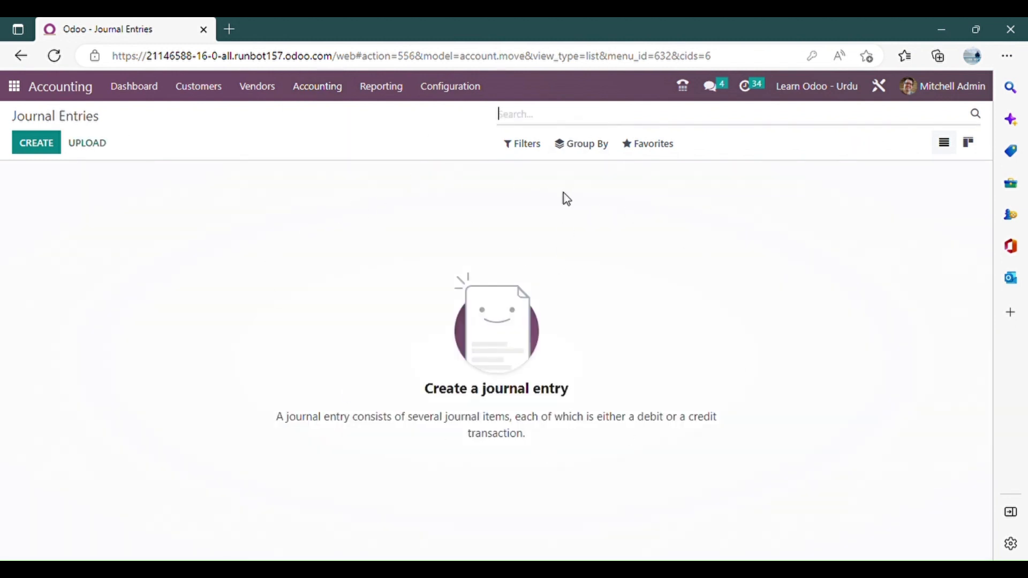
Try grouping the journal entries by journal, and clear the grouping again.
{"action": "left_click", "coordinate": [581, 144]}
{"action": "left_click", "coordinate": [629, 188]}
{"action": "left_click", "coordinate": [576, 274]}
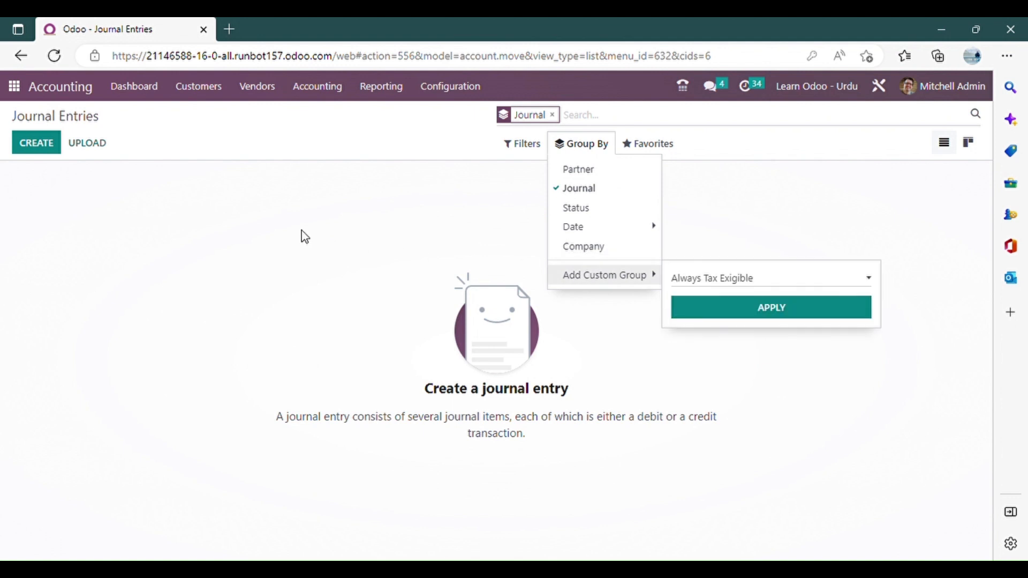
{"action": "left_click", "coordinate": [305, 237]}
{"action": "left_click", "coordinate": [552, 115]}
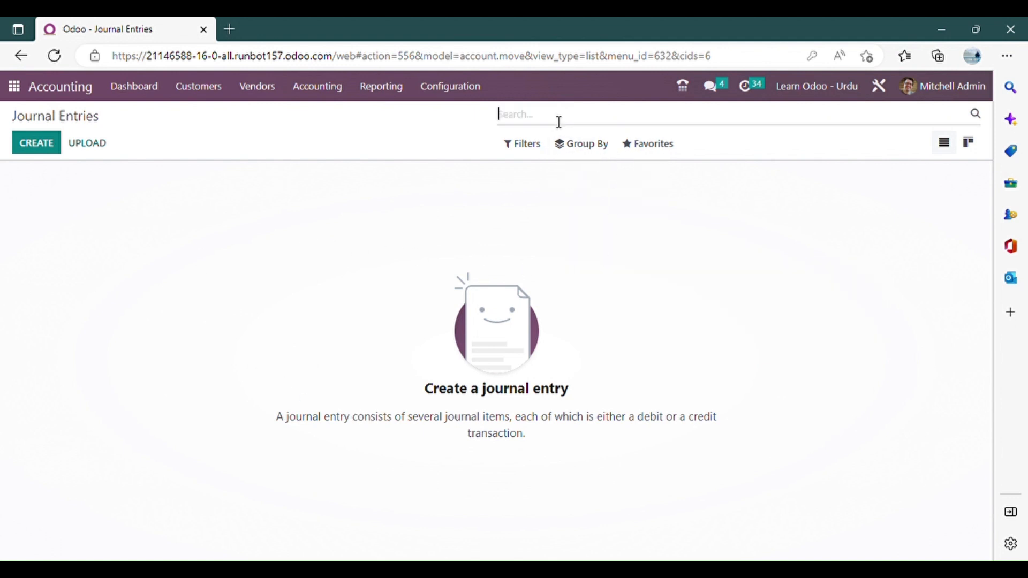
Start a new customer invoice and check the short-code prefix in its invoice number.
{"action": "left_click", "coordinate": [202, 94]}
{"action": "left_click", "coordinate": [215, 122]}
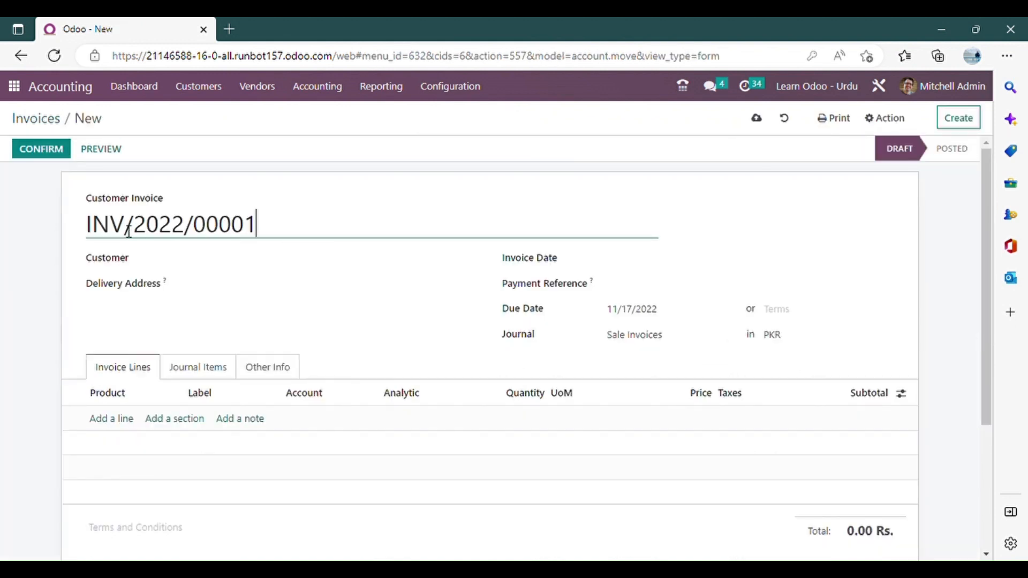
{"action": "double_click", "coordinate": [95, 227]}
{"action": "left_click_drag", "start_coordinate": [128, 231], "coordinate": [86, 231]}
{"action": "left_click", "coordinate": [134, 231]}
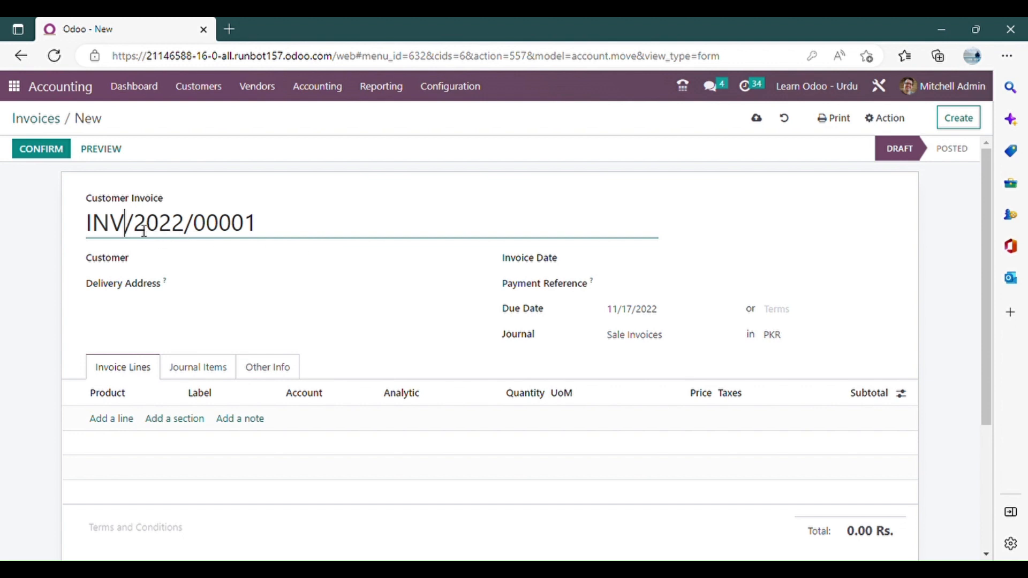
{"action": "double_click", "coordinate": [133, 228]}
Set the invoice's customer to Deco Addict and its invoice date to 11/18/2022.
{"action": "left_click", "coordinate": [205, 260]}
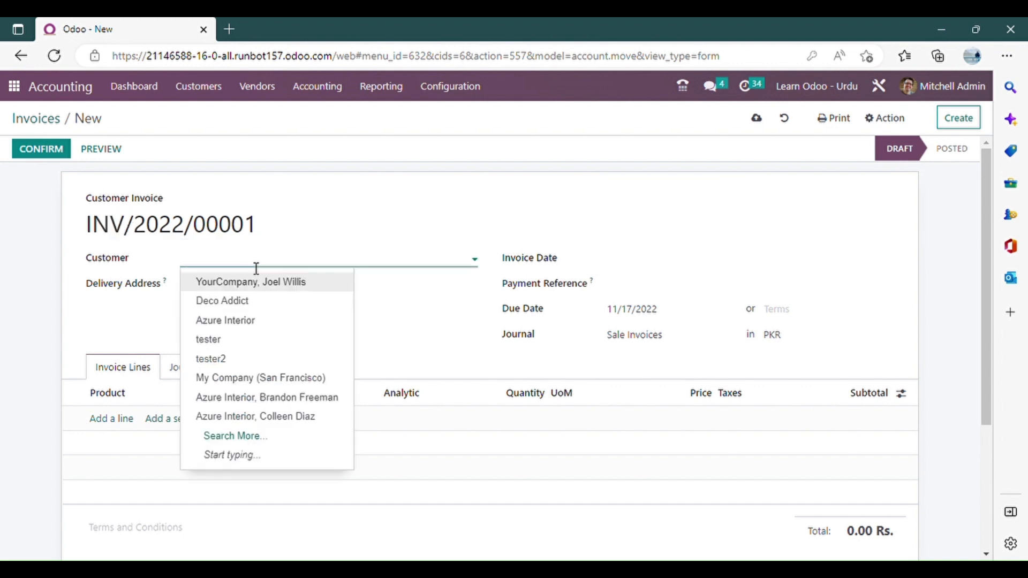
{"action": "left_click", "coordinate": [287, 301]}
{"action": "left_click", "coordinate": [619, 261]}
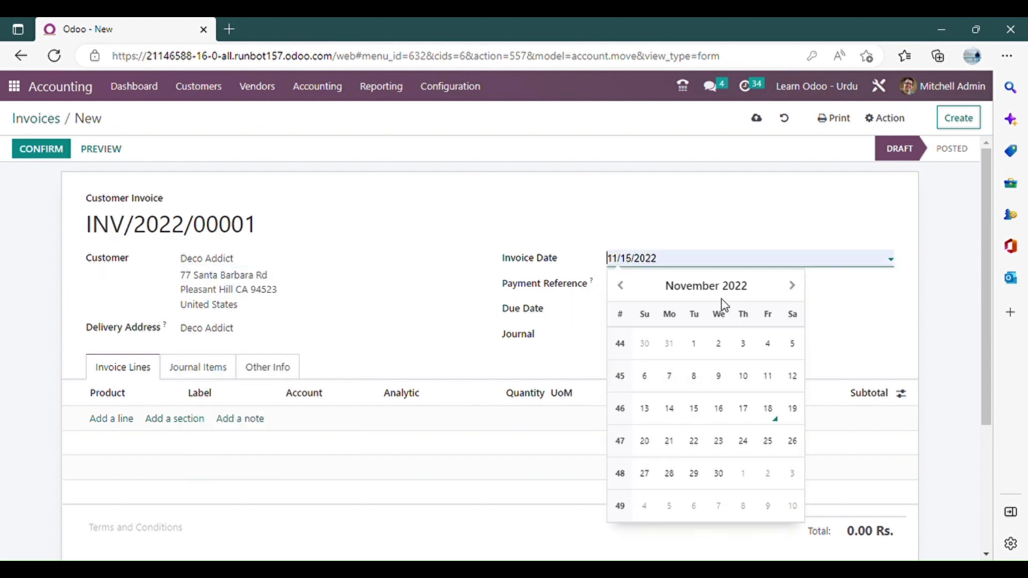
{"action": "left_click", "coordinate": [769, 410]}
Add an invoice line for [CONS_0001] Whiteboard Pen with a quantity of 100.
{"action": "scroll", "coordinate": [544, 370], "scroll_direction": "down", "scroll_amount": 2}
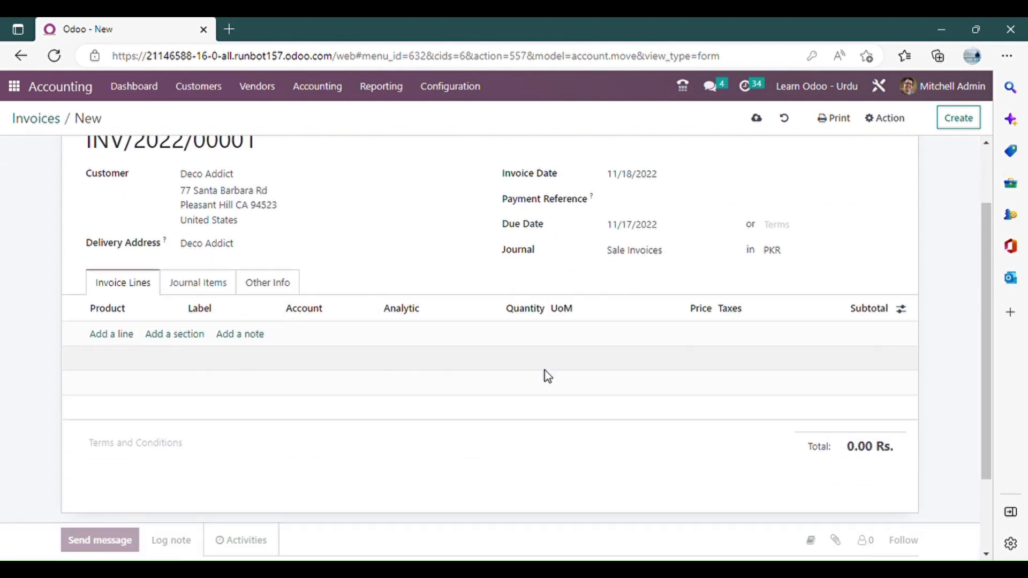
{"action": "left_click", "coordinate": [111, 335]}
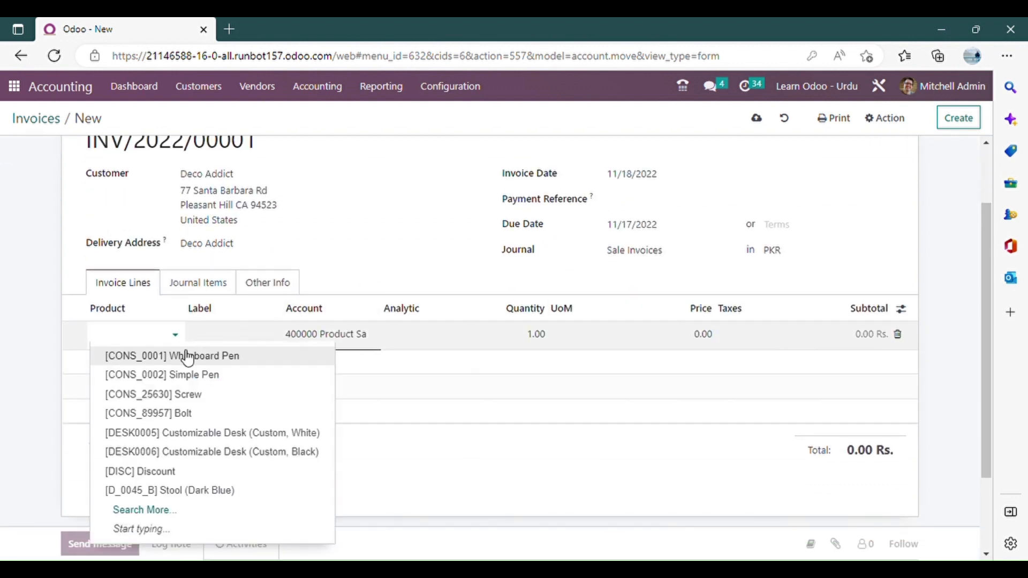
{"action": "left_click", "coordinate": [223, 358]}
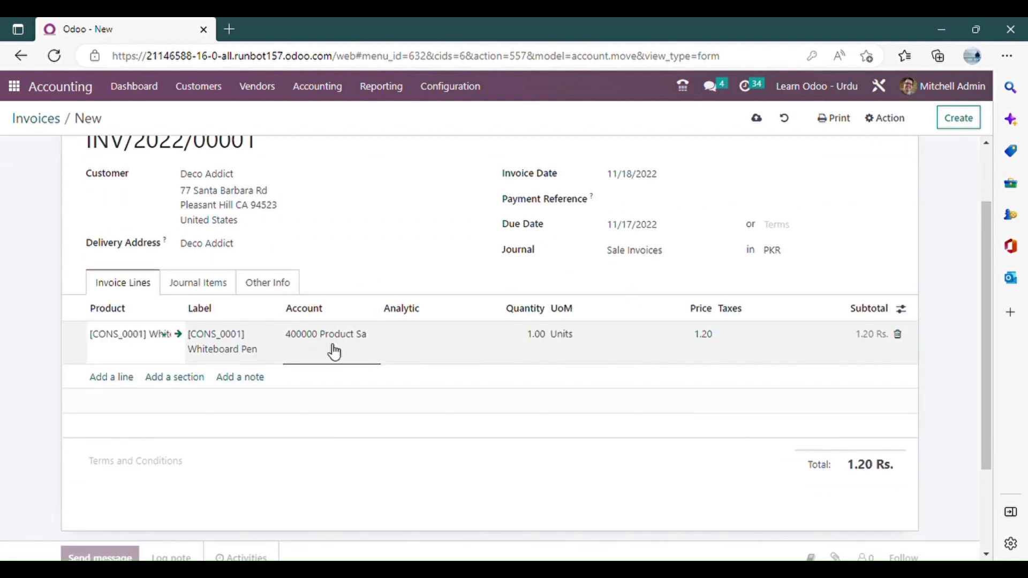
{"action": "left_click", "coordinate": [507, 343]}
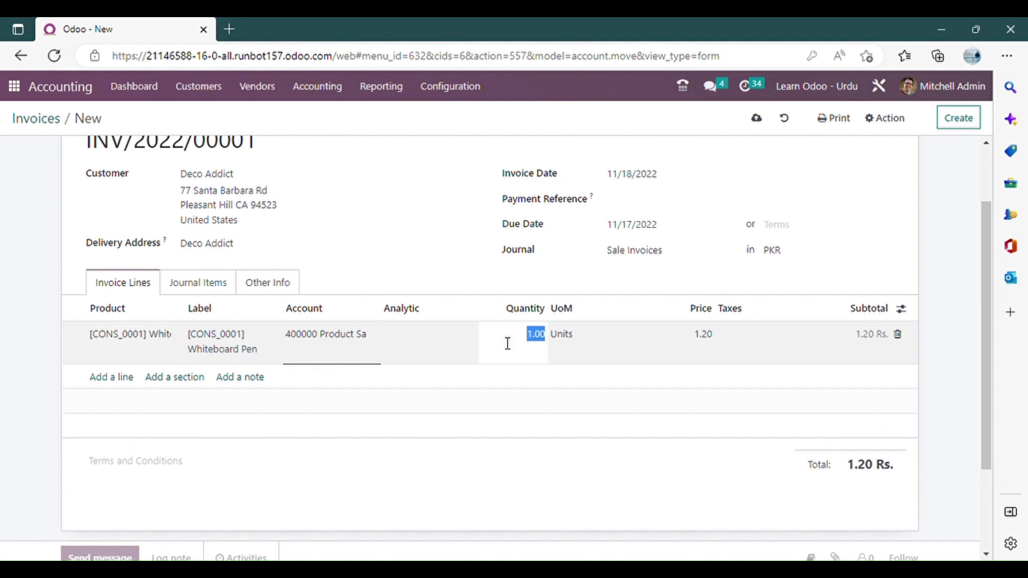
{"action": "type", "text": "100"}
{"action": "left_click", "coordinate": [470, 315]}
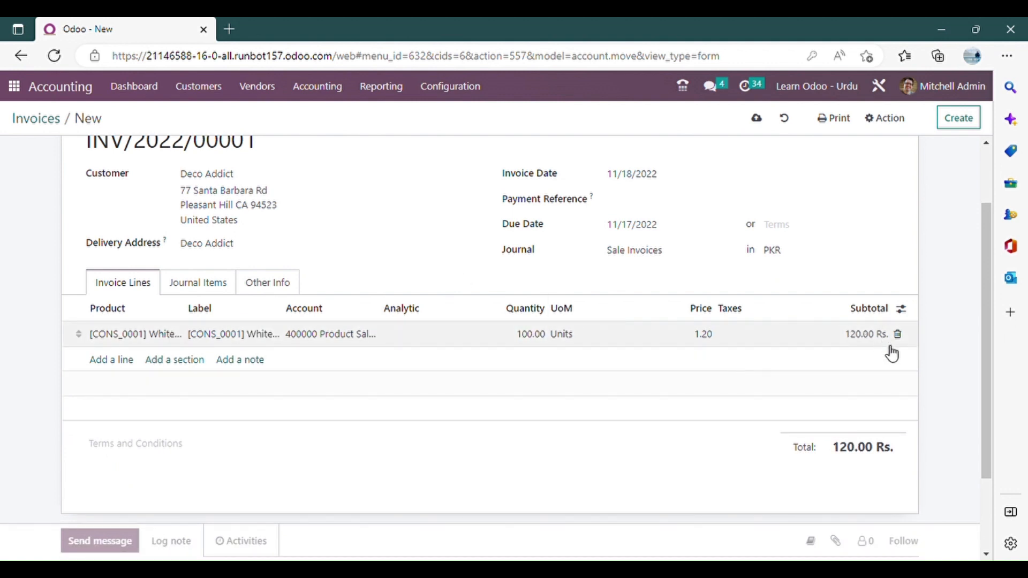
Apply Sales TAX 17% to the Whiteboard Pen line and confirm the invoice.
{"action": "left_click", "coordinate": [777, 342]}
{"action": "left_click", "coordinate": [782, 348]}
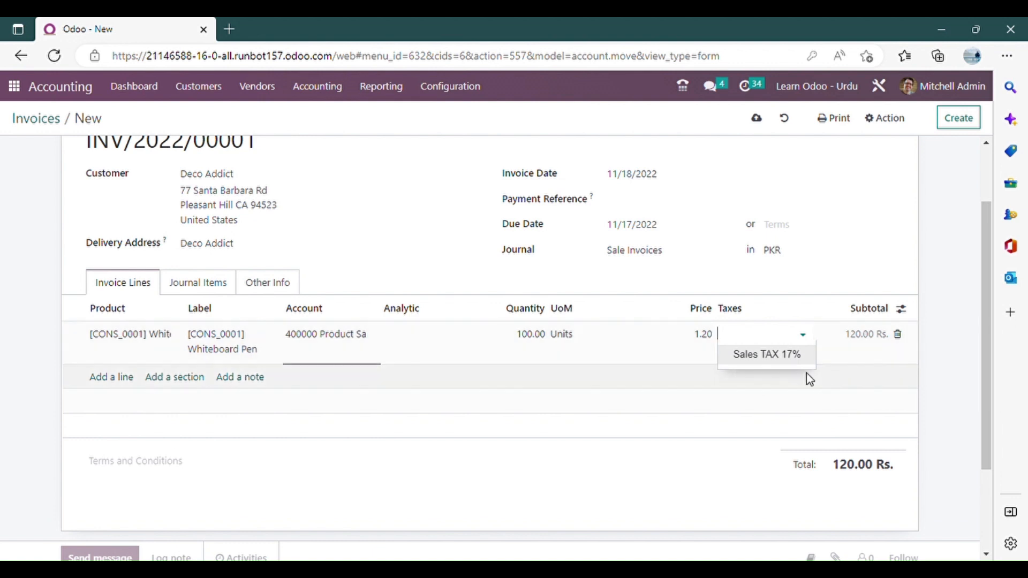
{"action": "left_click", "coordinate": [770, 357]}
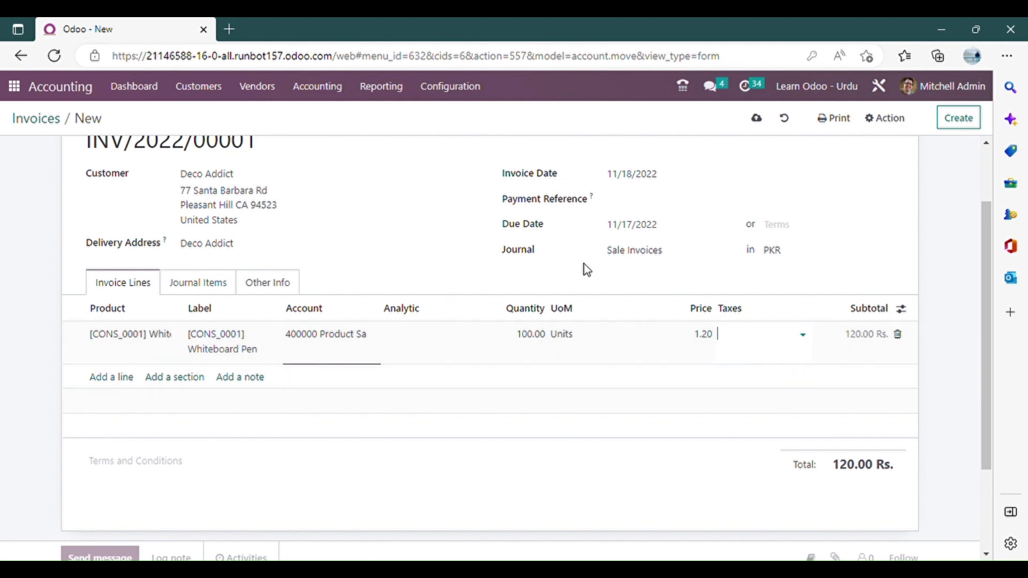
{"action": "scroll", "coordinate": [828, 425], "scroll_direction": "down", "scroll_amount": 2}
{"action": "scroll", "coordinate": [355, 344], "scroll_direction": "up", "scroll_amount": 3}
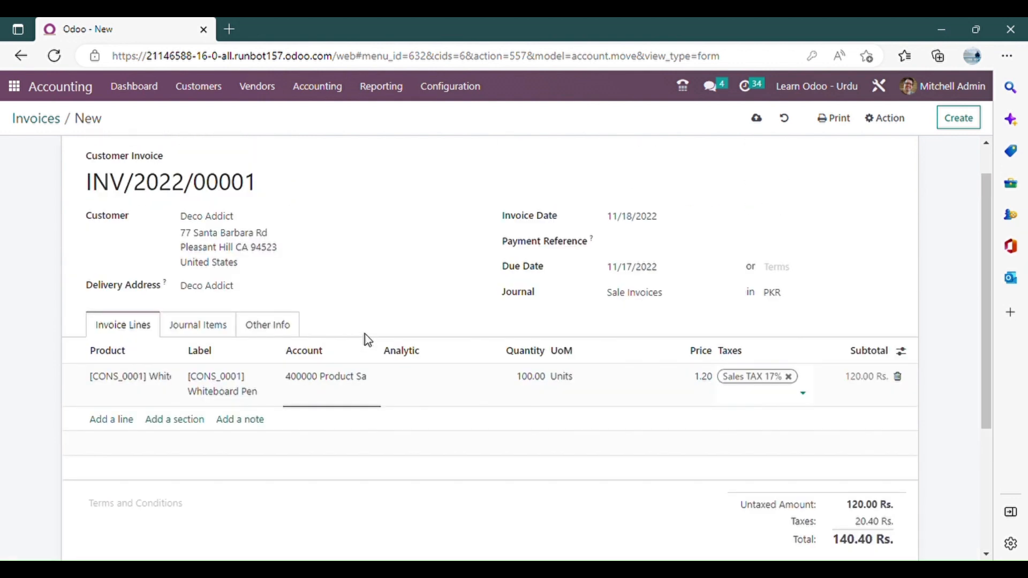
{"action": "scroll", "coordinate": [368, 340], "scroll_direction": "up", "scroll_amount": 1}
{"action": "left_click", "coordinate": [41, 149]}
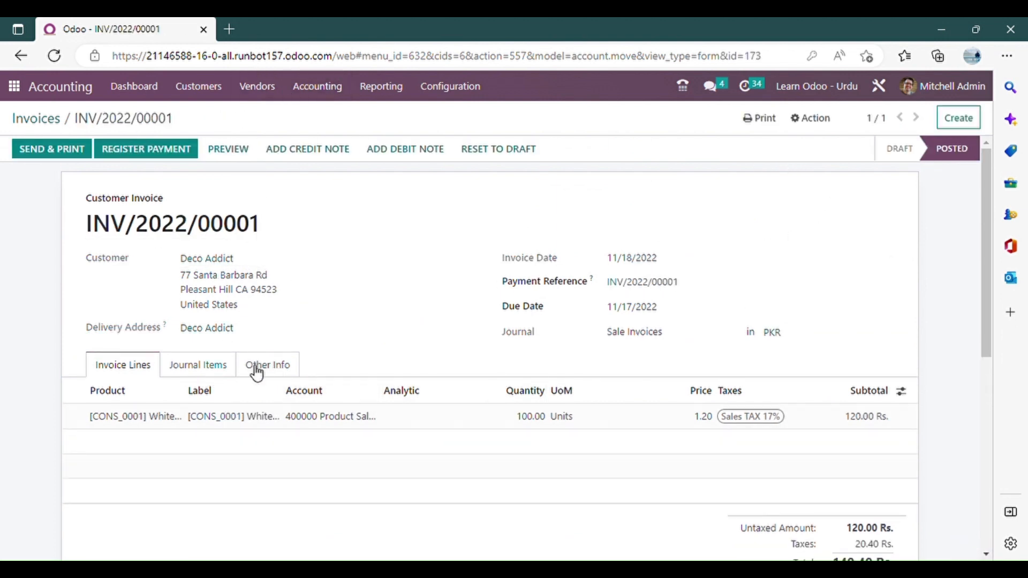
Review the posted invoice's journal items and assigned journal, and return to its invoice lines.
{"action": "left_click", "coordinate": [198, 365]}
{"action": "scroll", "coordinate": [202, 337], "scroll_direction": "down", "scroll_amount": 2}
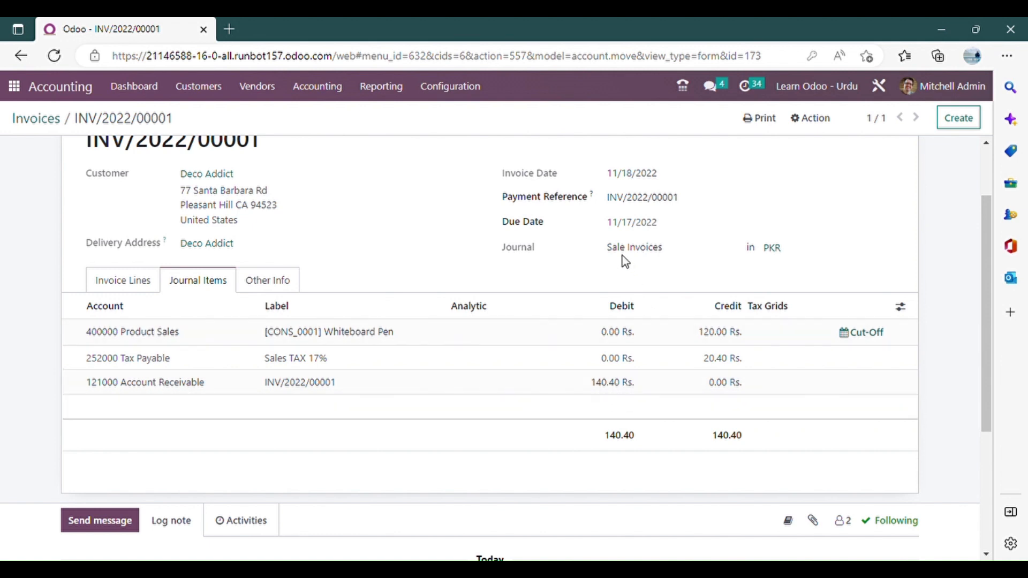
{"action": "left_click_drag", "start_coordinate": [663, 248], "coordinate": [606, 248]}
{"action": "left_click", "coordinate": [654, 251]}
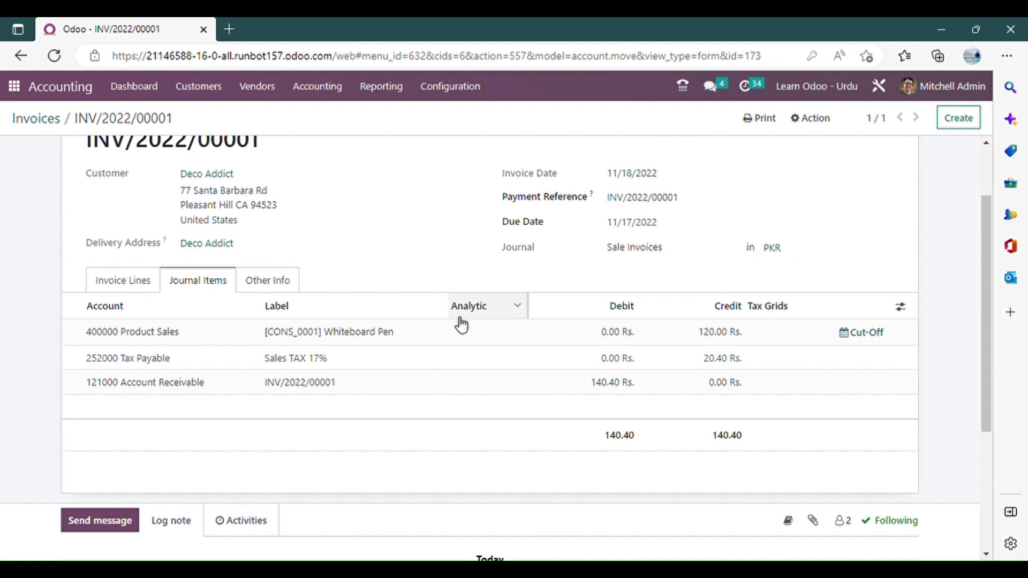
{"action": "left_click", "coordinate": [123, 281]}
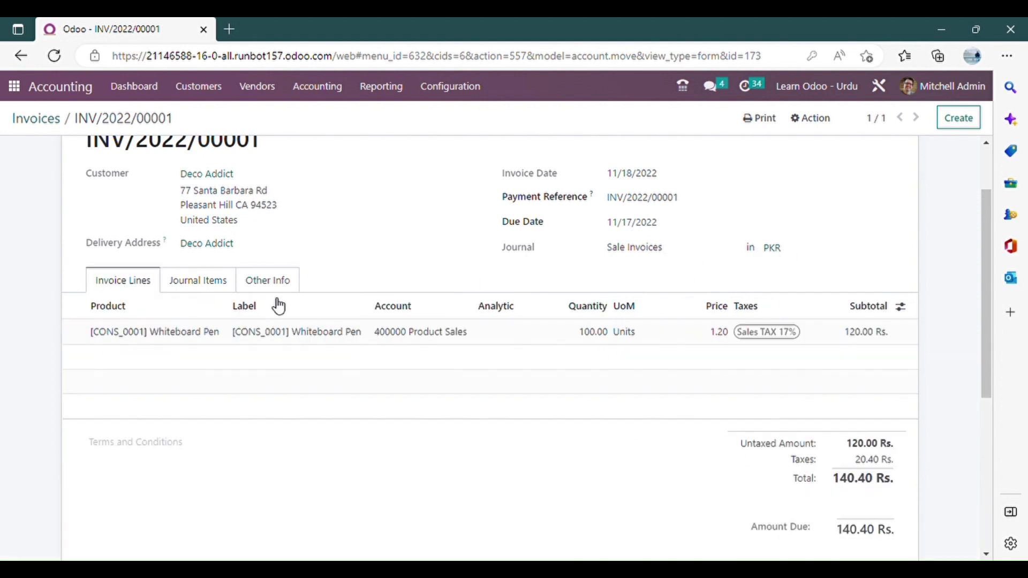
{"action": "scroll", "coordinate": [494, 356], "scroll_direction": "up", "scroll_amount": 2}
List all journal entries without the Miscellaneous filter and group them by journal.
{"action": "left_click", "coordinate": [316, 89]}
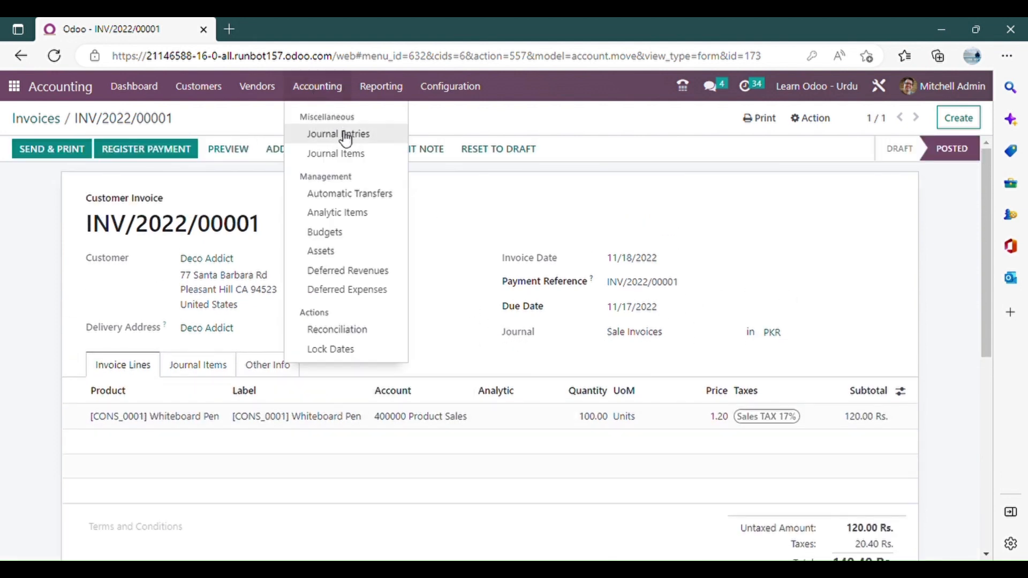
{"action": "left_click", "coordinate": [327, 137]}
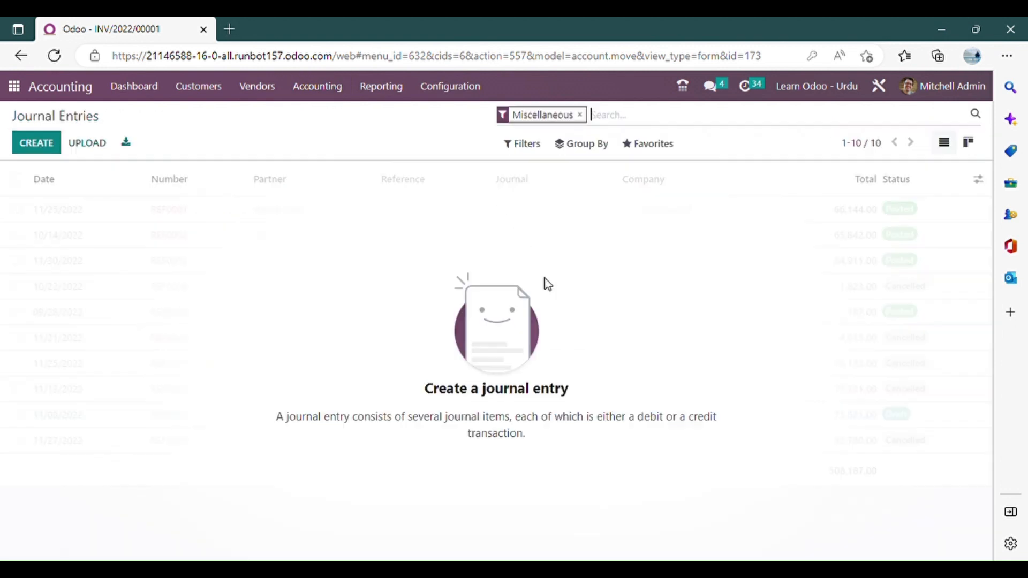
{"action": "left_click", "coordinate": [583, 117]}
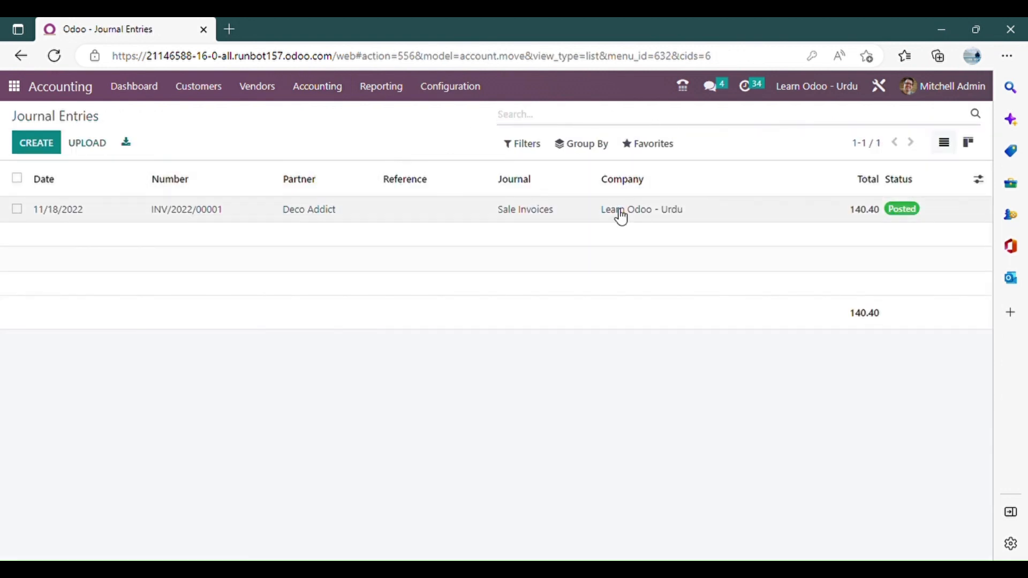
{"action": "left_click", "coordinate": [597, 146]}
{"action": "left_click", "coordinate": [609, 192]}
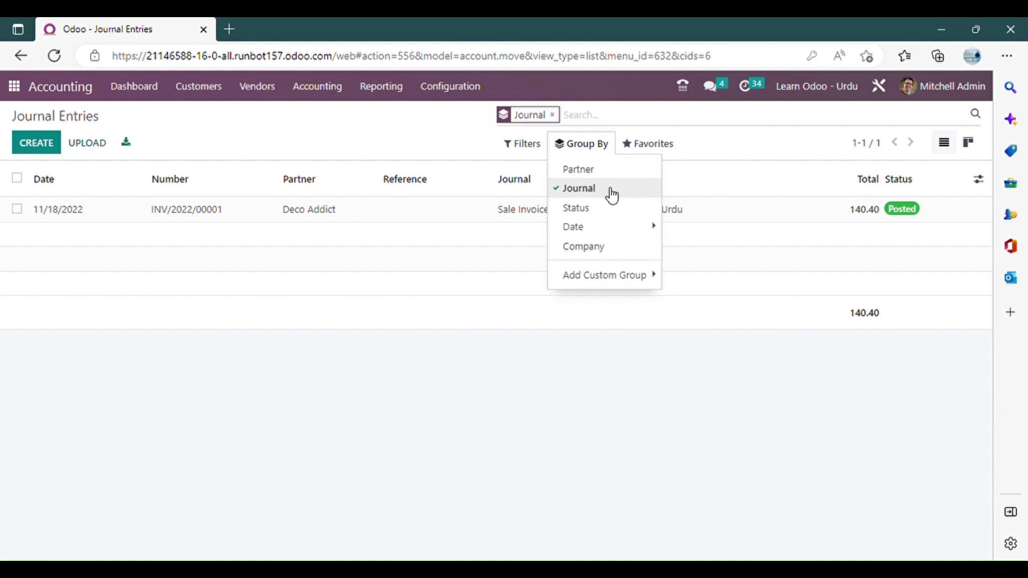
Expand the Sale Invoices group, open the invoice entry in it, and view its journal items.
{"action": "left_click", "coordinate": [160, 260]}
{"action": "left_click", "coordinate": [18, 208]}
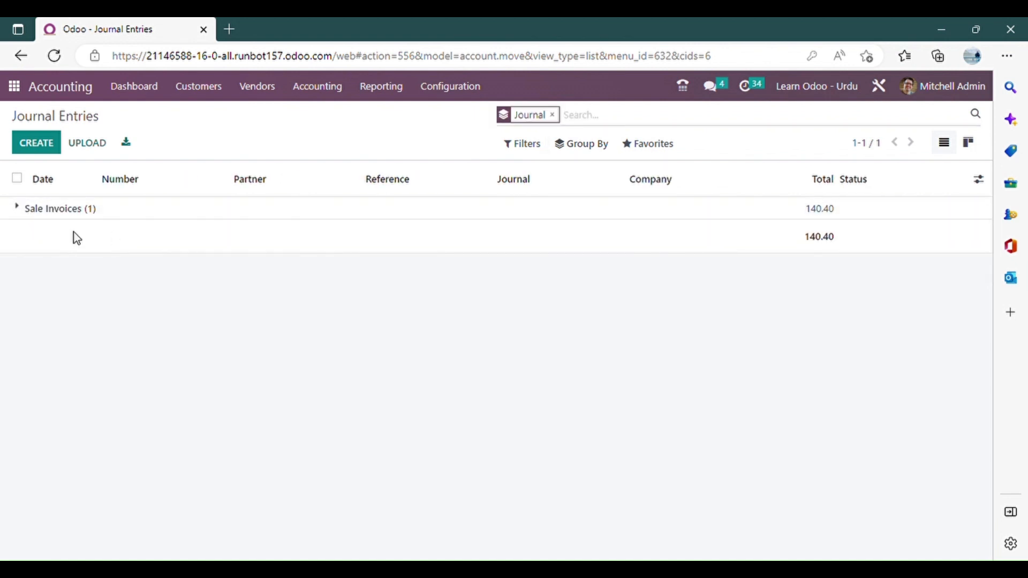
{"action": "left_click", "coordinate": [50, 213]}
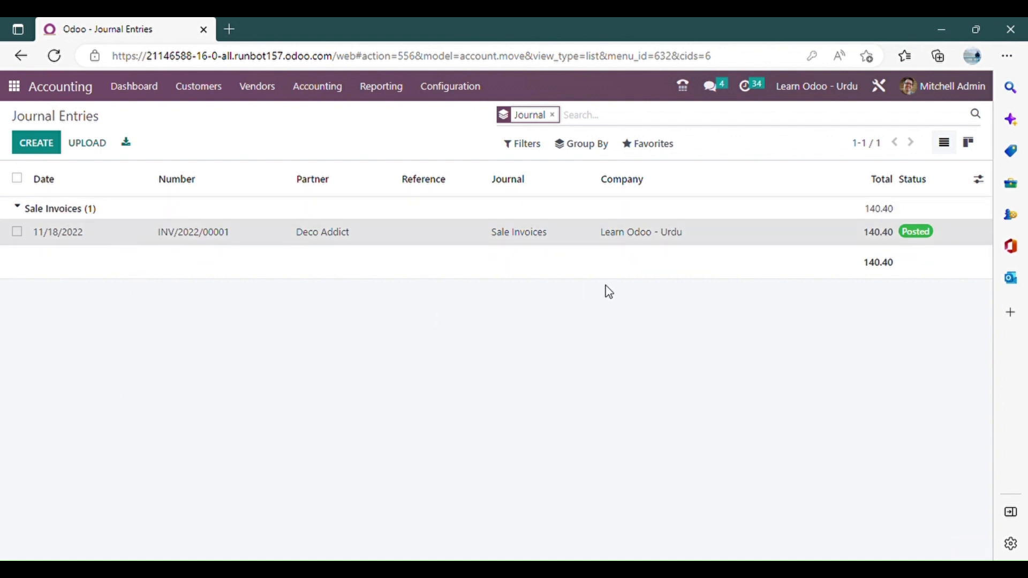
{"action": "left_click", "coordinate": [198, 364]}
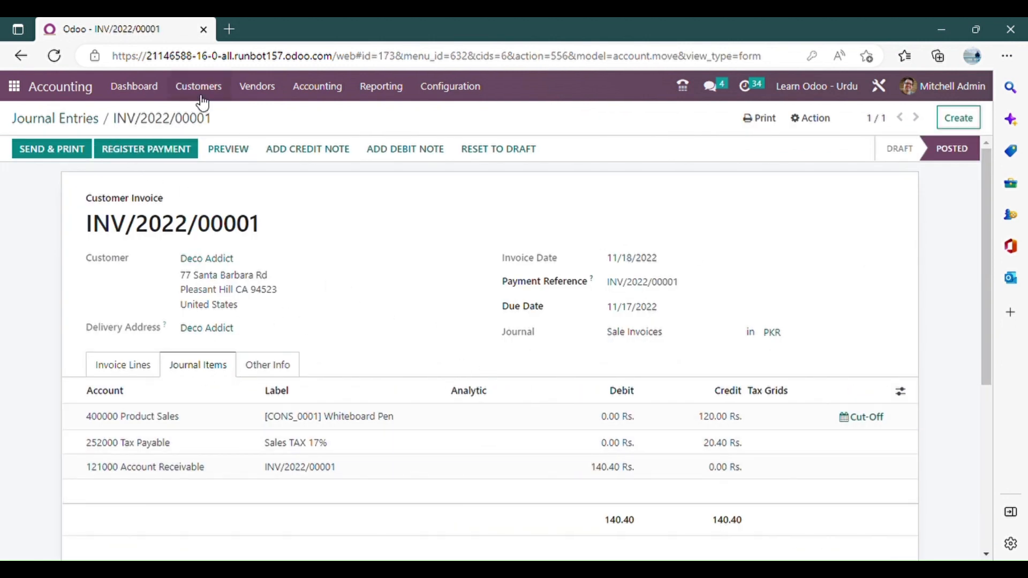
Start a new vendor bill and check the short-code prefix in its bill number.
{"action": "left_click", "coordinate": [252, 96]}
{"action": "left_click", "coordinate": [298, 120]}
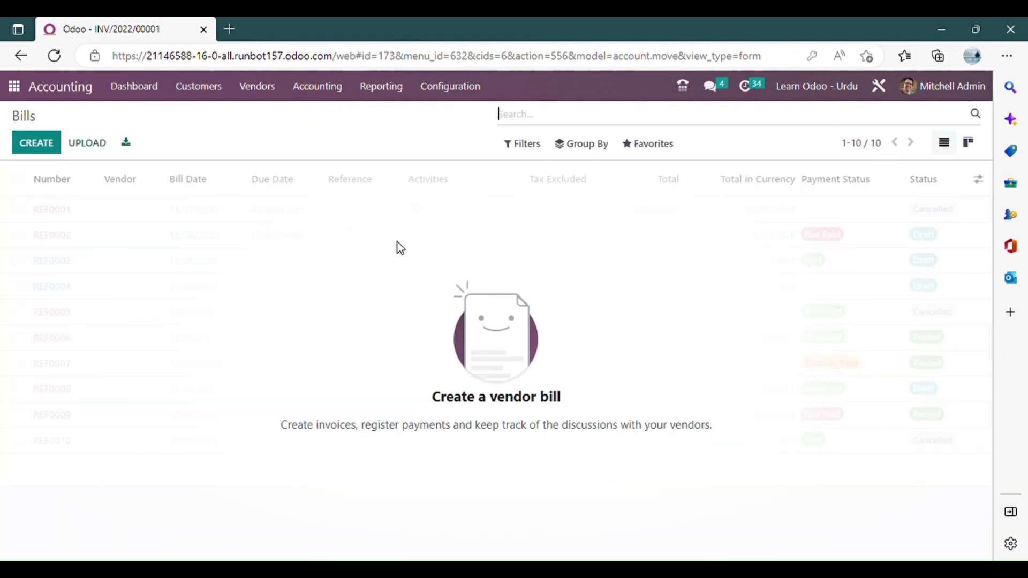
{"action": "left_click", "coordinate": [64, 142]}
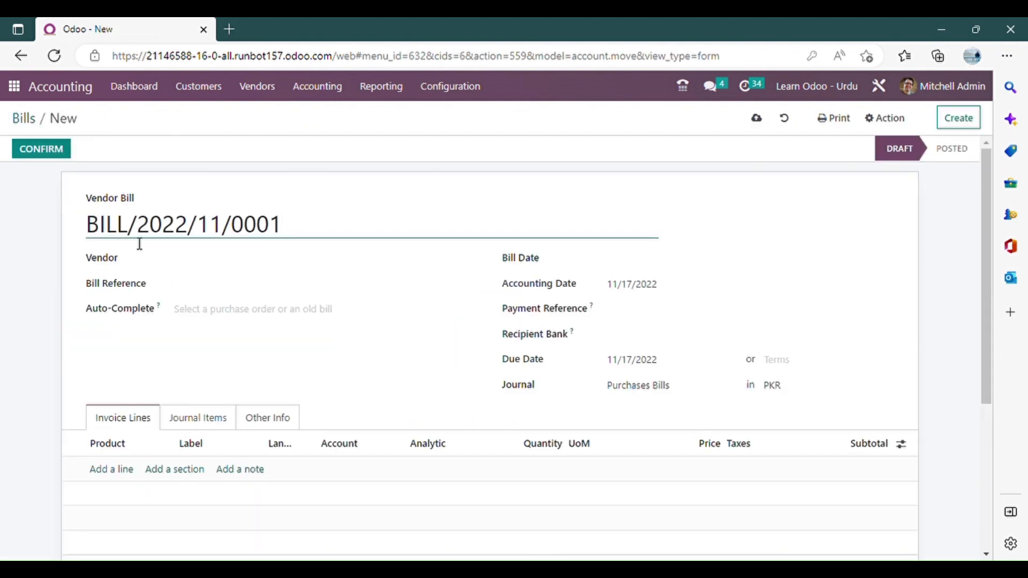
{"action": "double_click", "coordinate": [88, 235]}
Set the bill's vendor to Azure Interior and its bill date to 11/18/2022.
{"action": "left_click", "coordinate": [252, 262]}
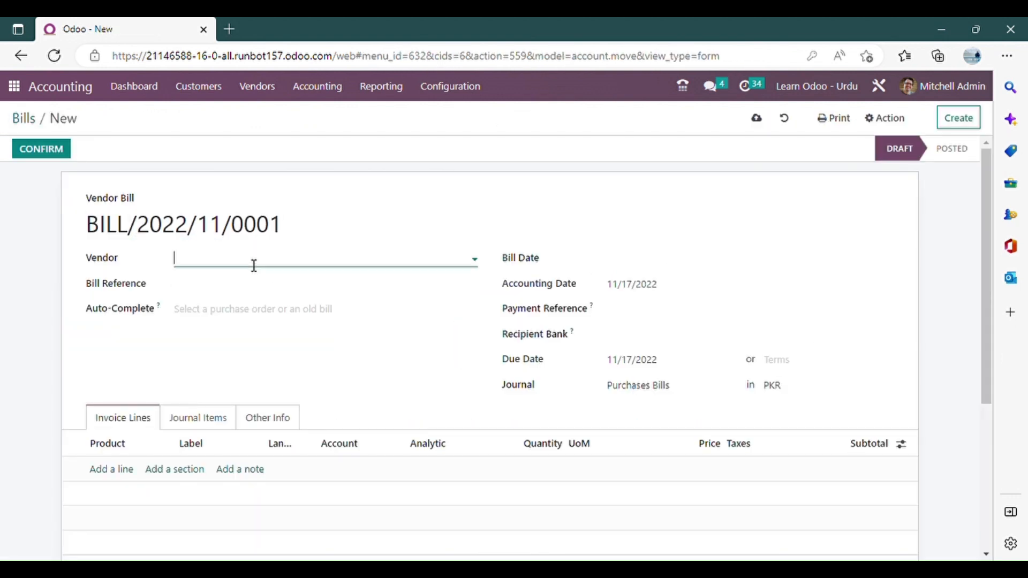
{"action": "left_click", "coordinate": [278, 284]}
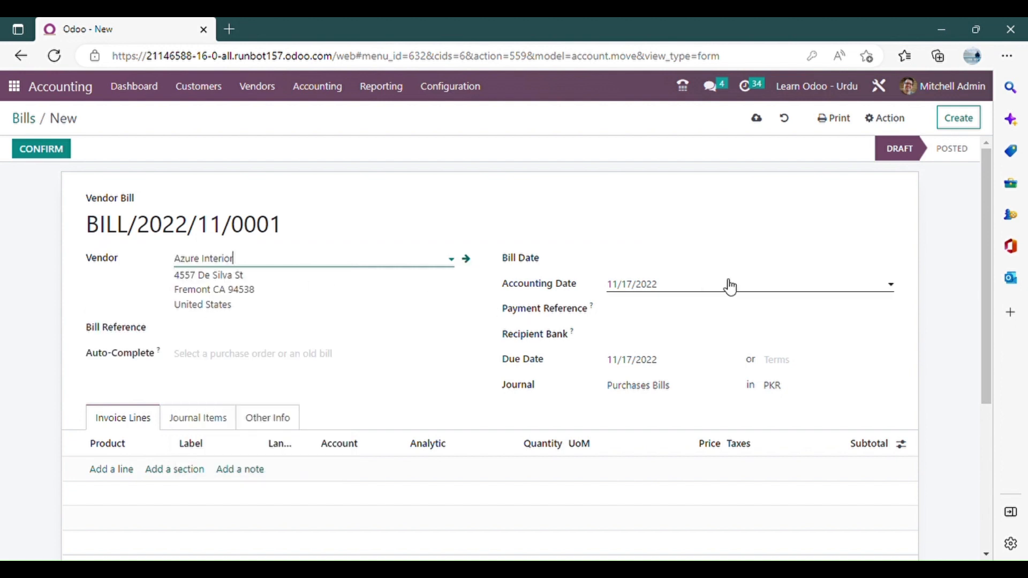
{"action": "left_click", "coordinate": [718, 259]}
{"action": "left_click", "coordinate": [775, 418]}
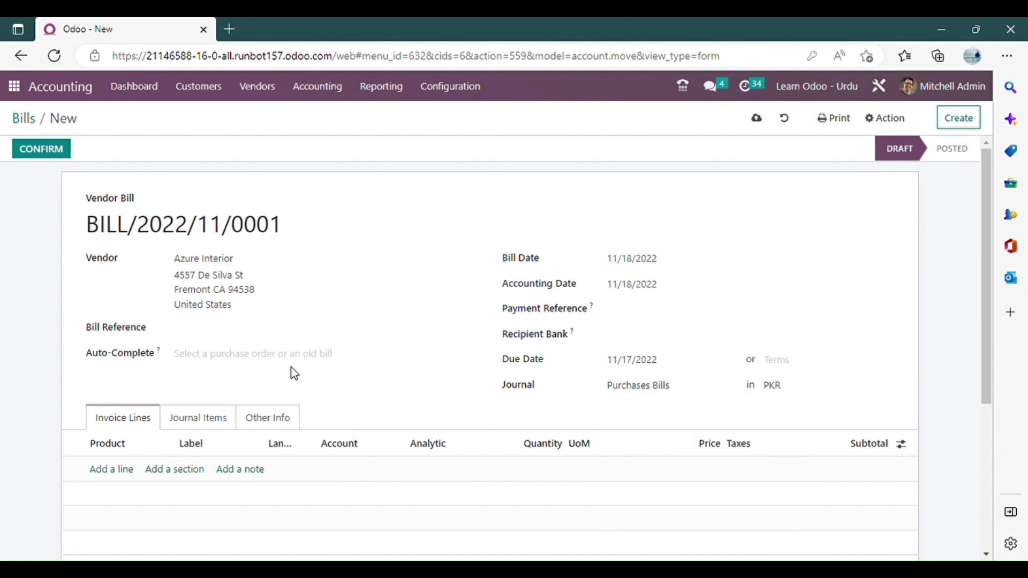
Add a line to the vendor bill for the product [CONS_0001] Whiteboard Pen with a quantity of 100.
{"action": "scroll", "coordinate": [293, 372], "scroll_direction": "down", "scroll_amount": 3}
{"action": "left_click", "coordinate": [126, 324]}
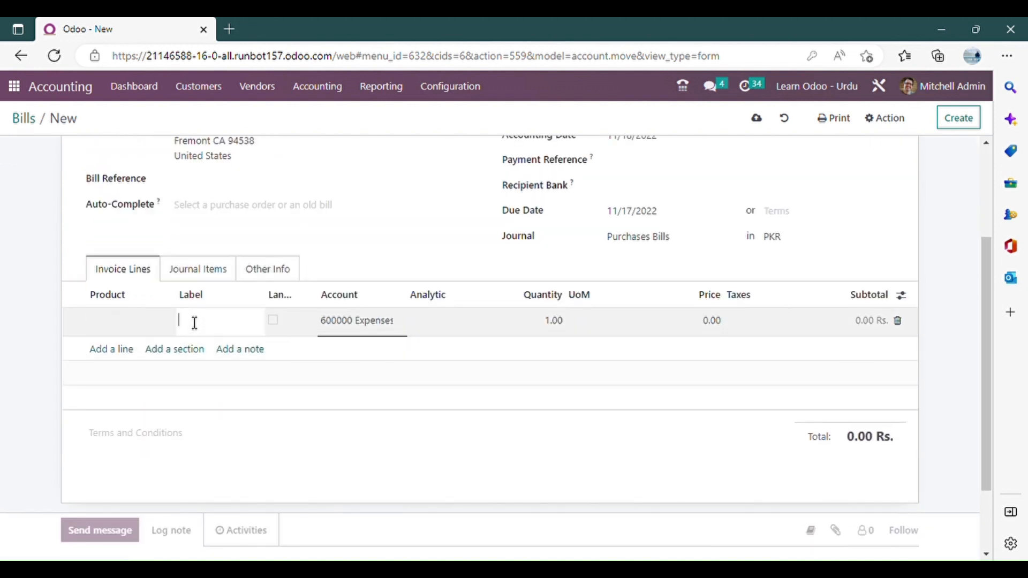
{"action": "left_click", "coordinate": [152, 322]}
{"action": "left_click", "coordinate": [209, 345]}
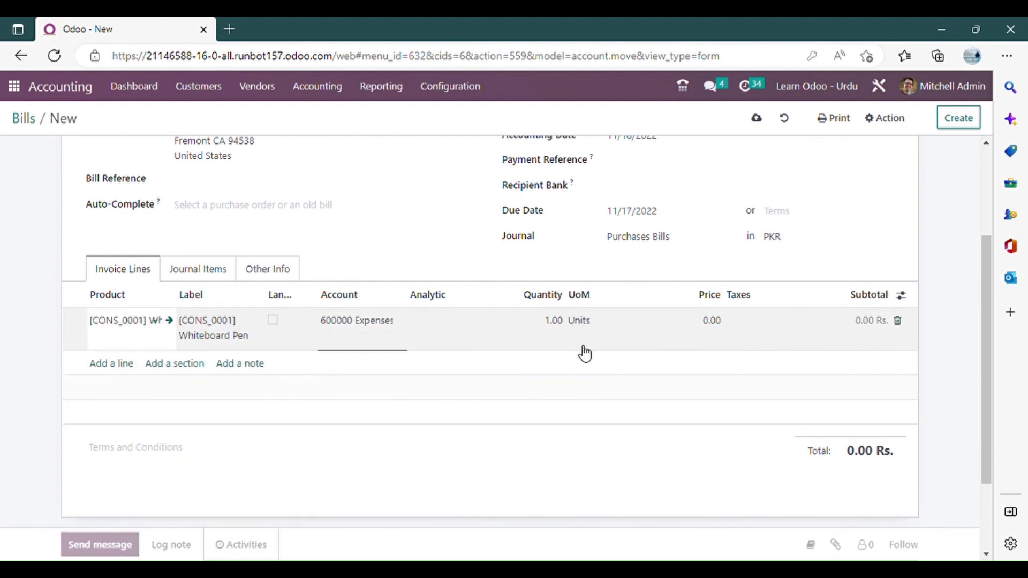
{"action": "left_click", "coordinate": [523, 334]}
{"action": "type", "text": "10"}
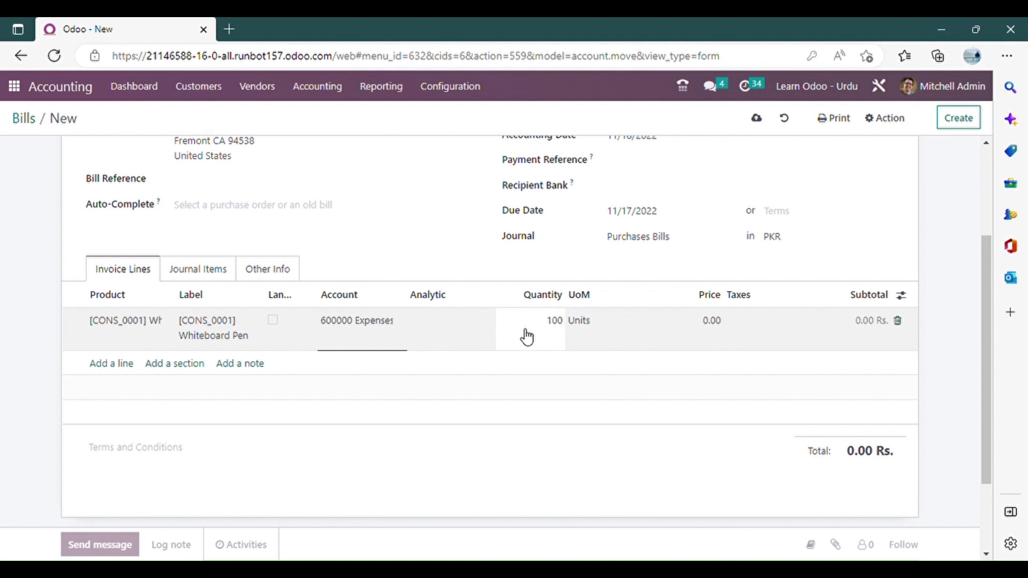
Set the unit price of the bill's Whiteboard Pen line to 1.00.
{"action": "left_click", "coordinate": [654, 323]}
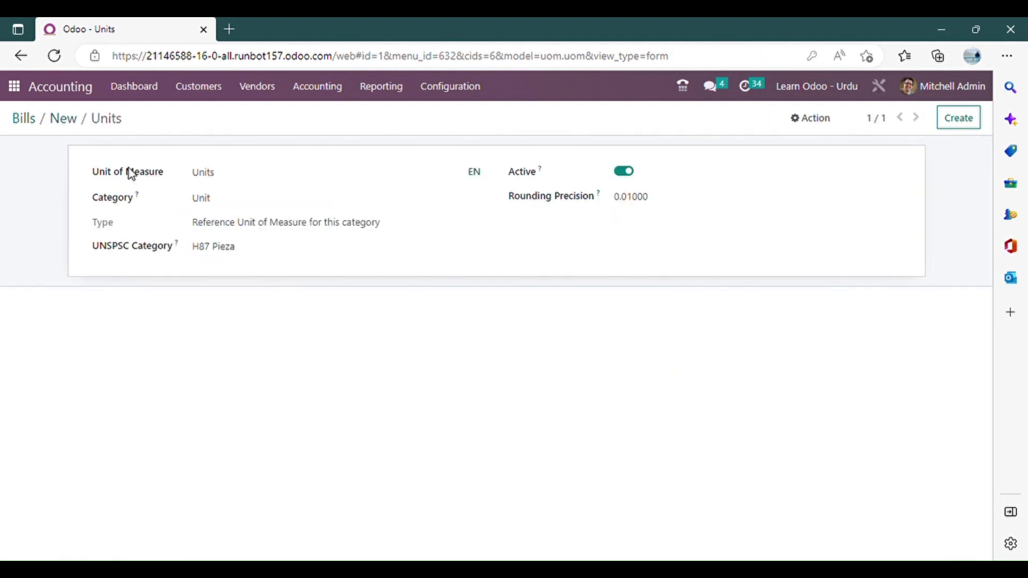
{"action": "key", "text": "alt+Left"}
{"action": "left_click", "coordinate": [745, 330]}
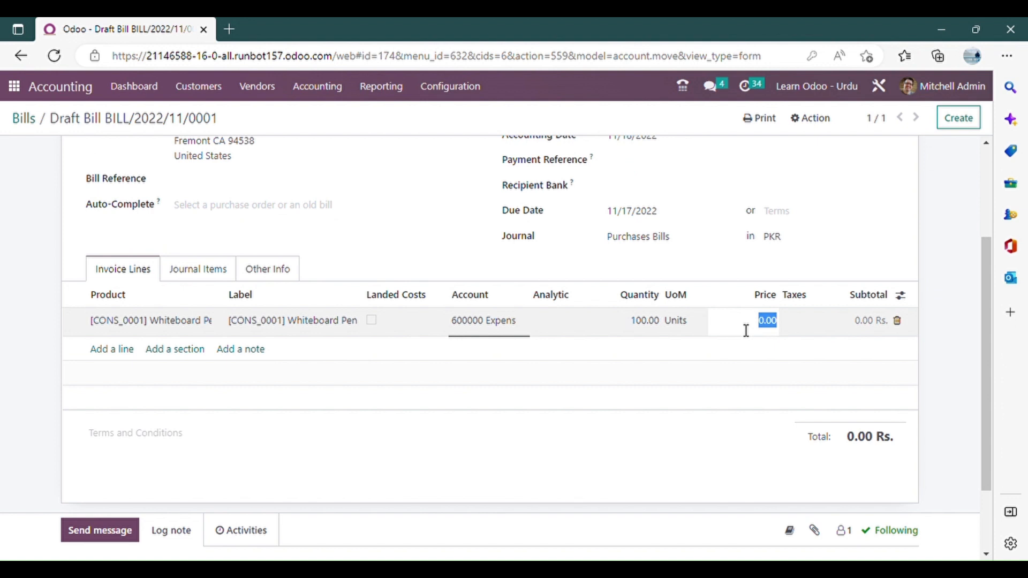
{"action": "type", "text": "1"}
{"action": "left_click", "coordinate": [452, 289]}
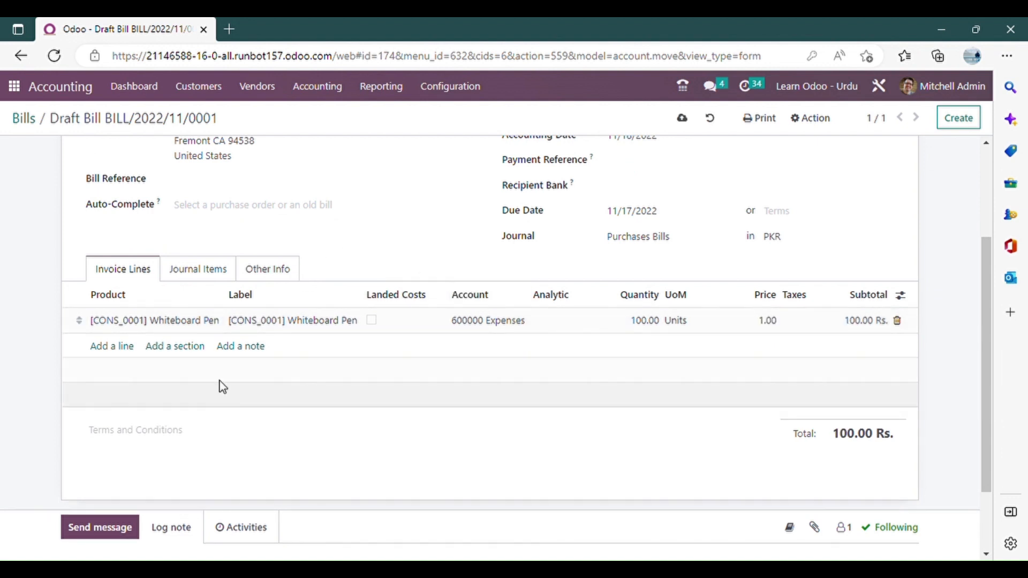
Apply Purchases Tax 17% to the Whiteboard Pen line and confirm the vendor bill.
{"action": "left_click", "coordinate": [815, 325]}
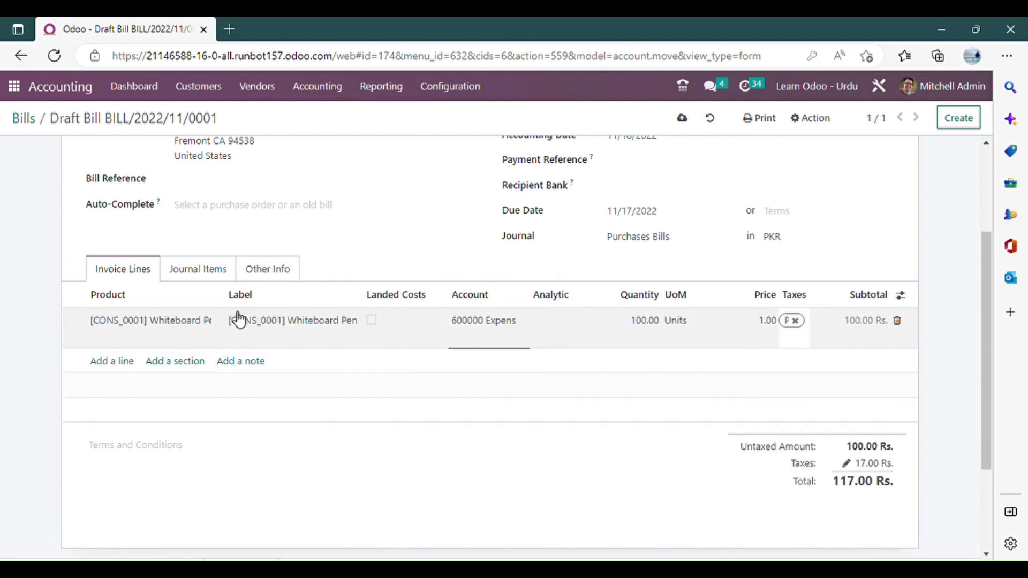
{"action": "scroll", "coordinate": [286, 247], "scroll_direction": "up", "scroll_amount": 3}
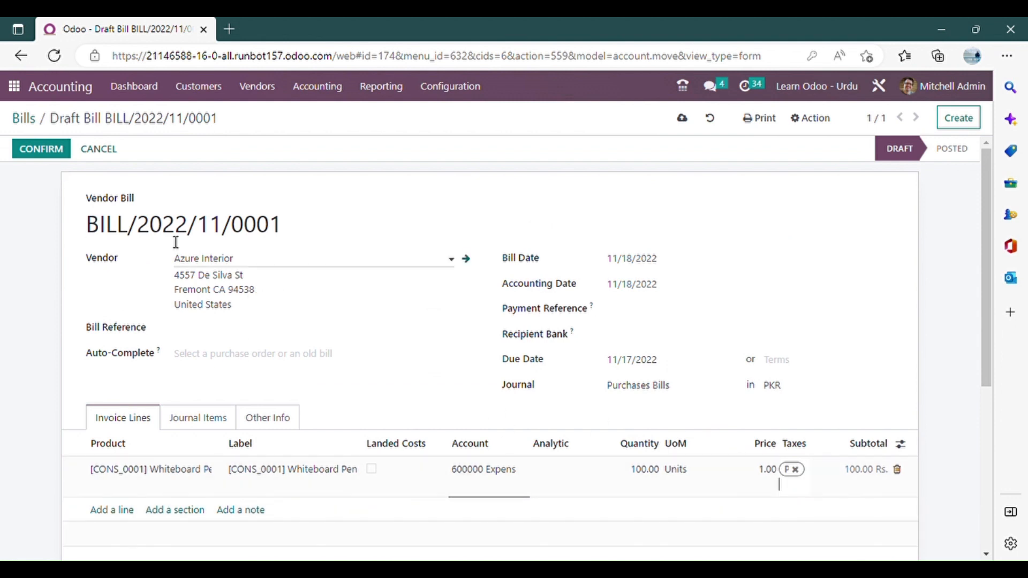
{"action": "left_click", "coordinate": [59, 155]}
{"action": "scroll", "coordinate": [515, 322], "scroll_direction": "down", "scroll_amount": 5}
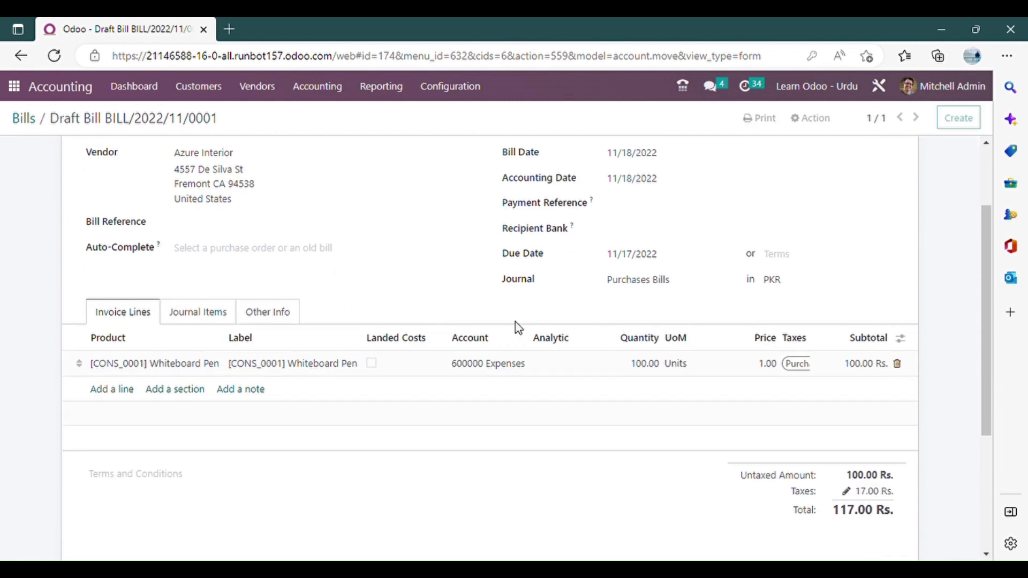
{"action": "scroll", "coordinate": [523, 360], "scroll_direction": "up", "scroll_amount": 5}
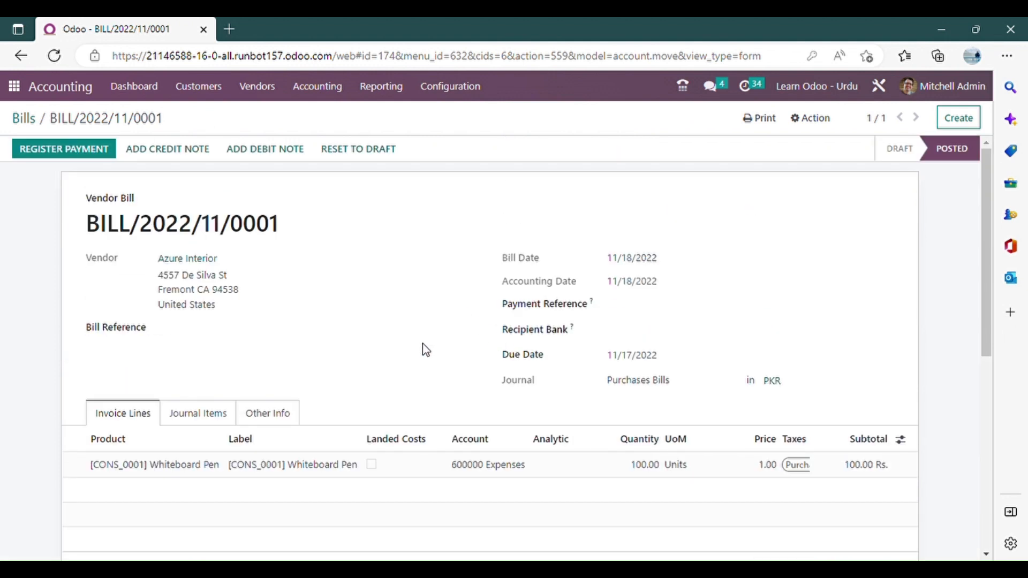
List all journal entries with the default filter removed and group them by journal.
{"action": "left_click", "coordinate": [329, 89]}
{"action": "left_click", "coordinate": [352, 134]}
{"action": "left_click", "coordinate": [580, 114]}
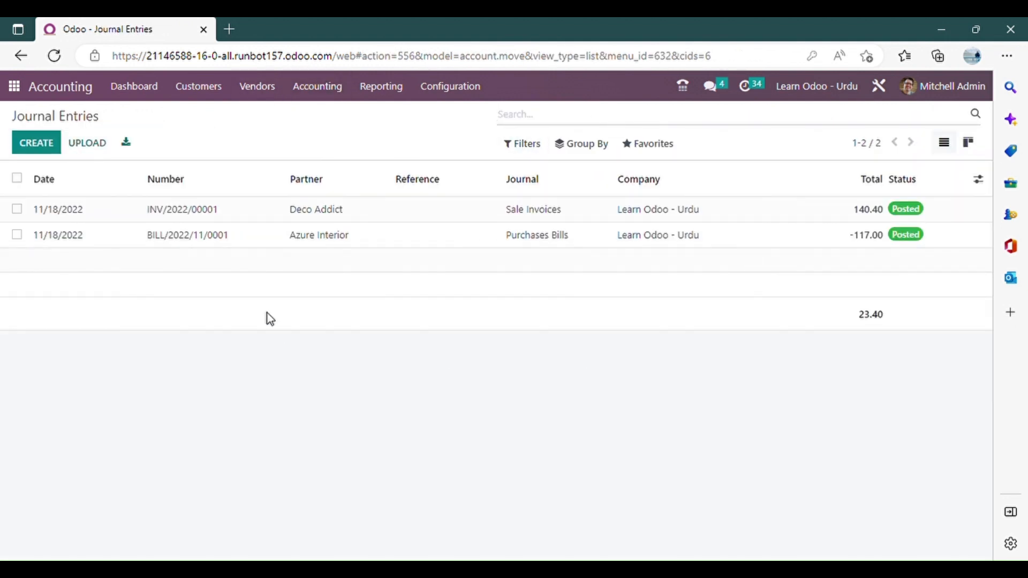
{"action": "left_click", "coordinate": [587, 144]}
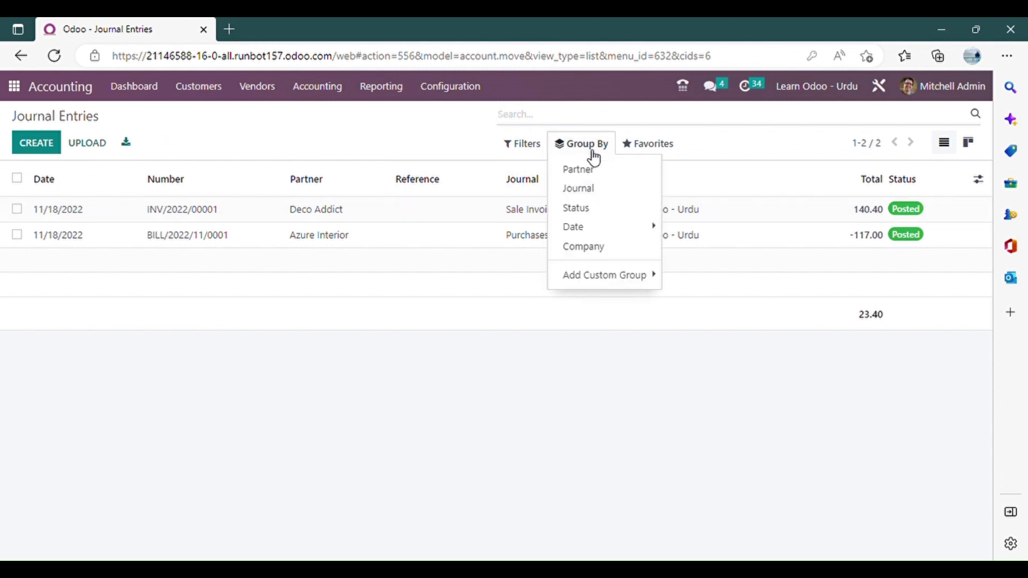
{"action": "left_click", "coordinate": [633, 194]}
Expand the Purchases Bills and Sale Invoices groups to show their entries.
{"action": "left_click", "coordinate": [136, 304]}
{"action": "left_click", "coordinate": [47, 252]}
{"action": "left_click", "coordinate": [137, 207]}
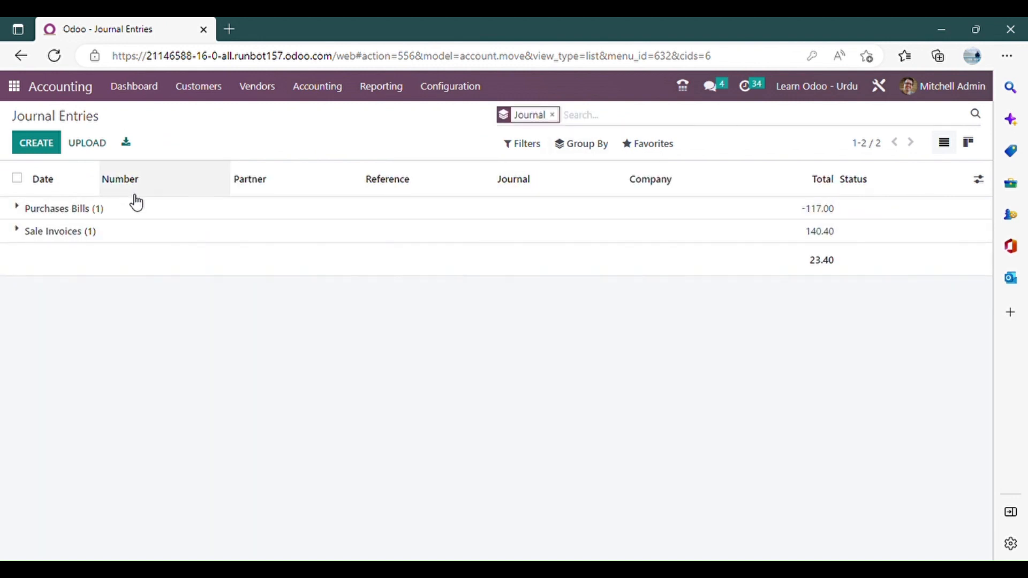
{"action": "left_click", "coordinate": [112, 214]}
{"action": "left_click", "coordinate": [89, 258]}
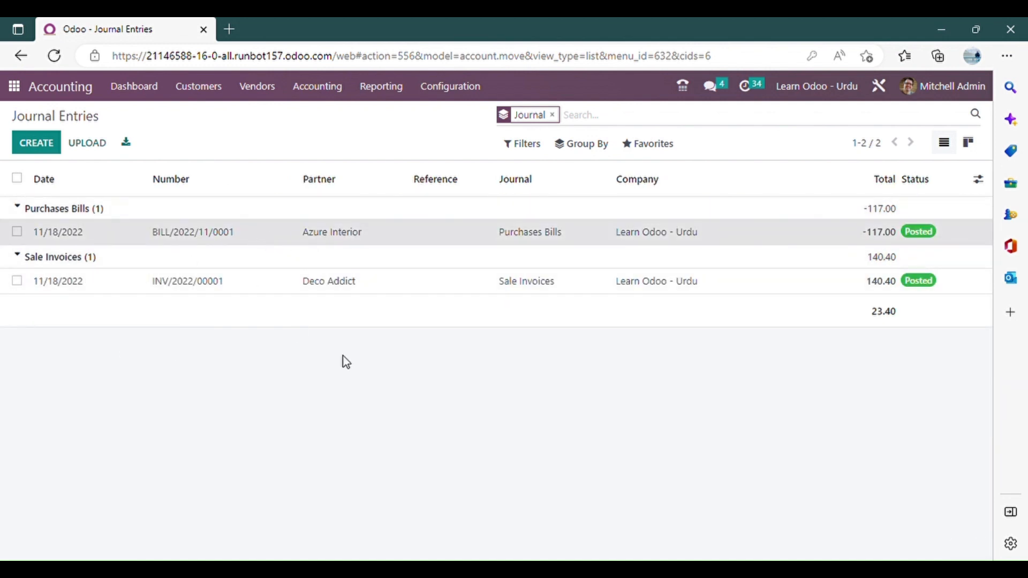
Open the Azure Interior bill entry, view its journal items, and return to the journal entries list.
{"action": "scroll", "coordinate": [188, 409], "scroll_direction": "down", "scroll_amount": 3}
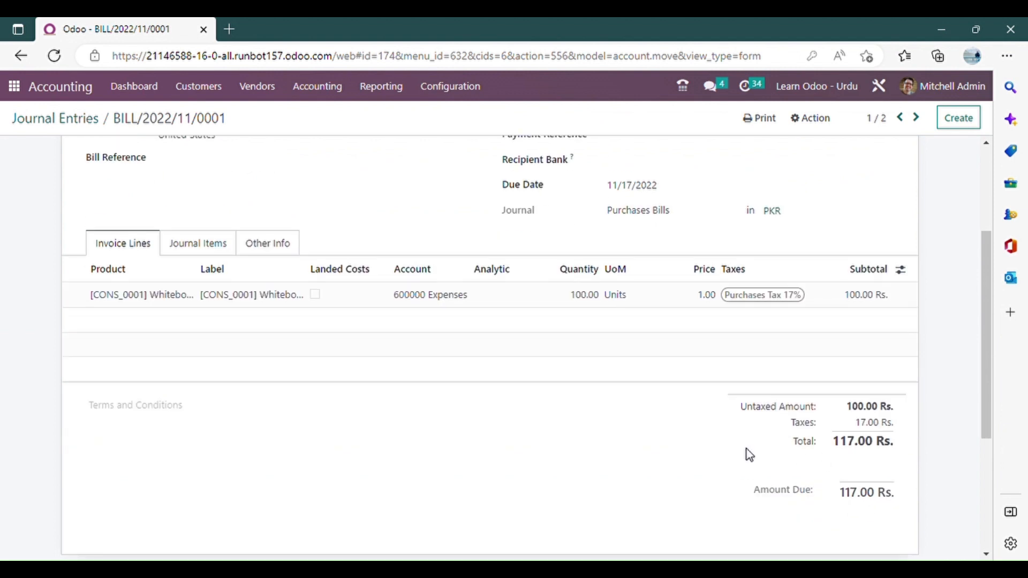
{"action": "left_click", "coordinate": [193, 242]}
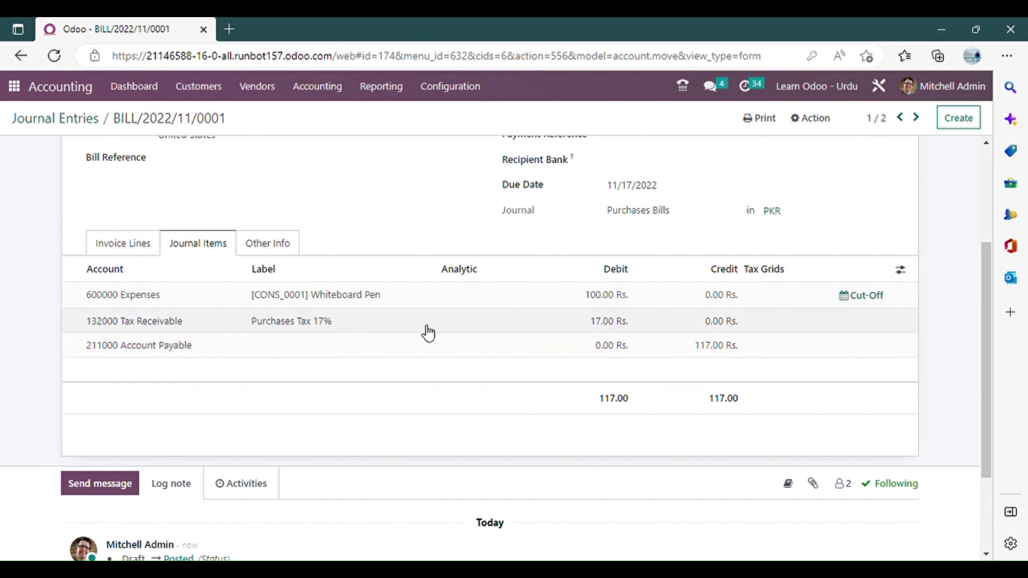
{"action": "scroll", "coordinate": [425, 333], "scroll_direction": "up", "scroll_amount": 3}
{"action": "left_click", "coordinate": [81, 118]}
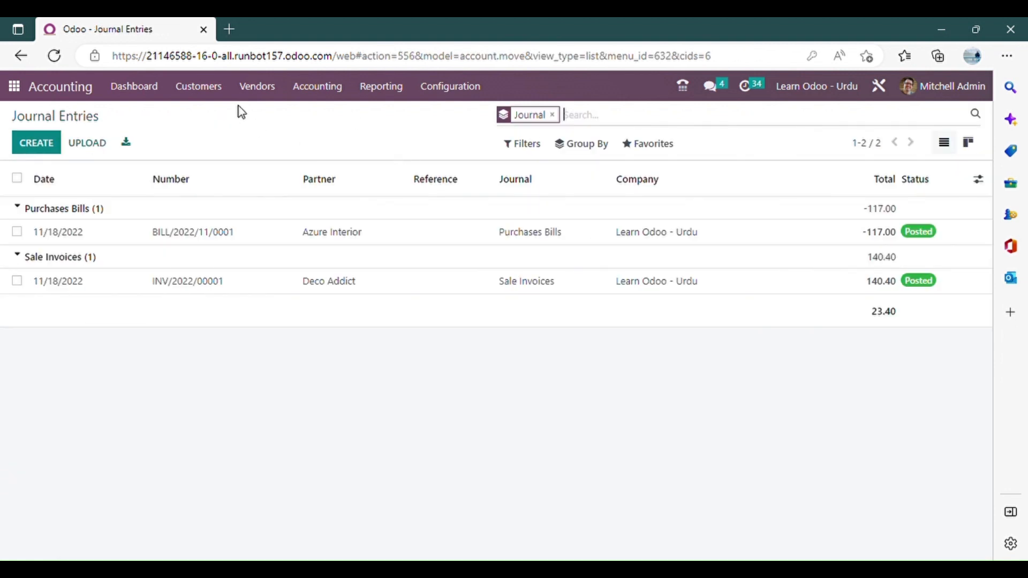
Open the customer invoice INV/2022/00001 and start registering a payment for it.
{"action": "left_click", "coordinate": [200, 95]}
{"action": "left_click", "coordinate": [232, 121]}
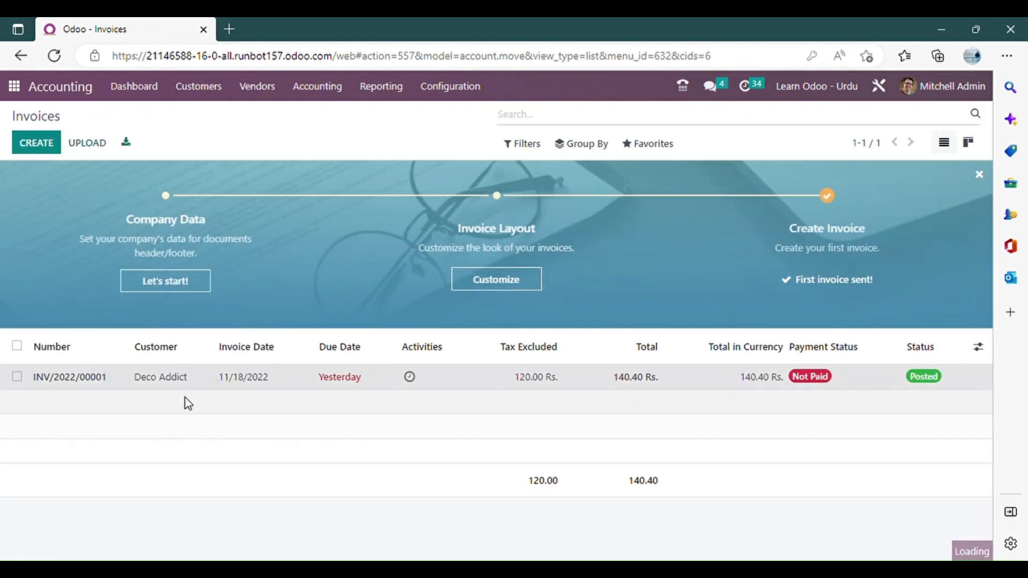
{"action": "left_click", "coordinate": [451, 377]}
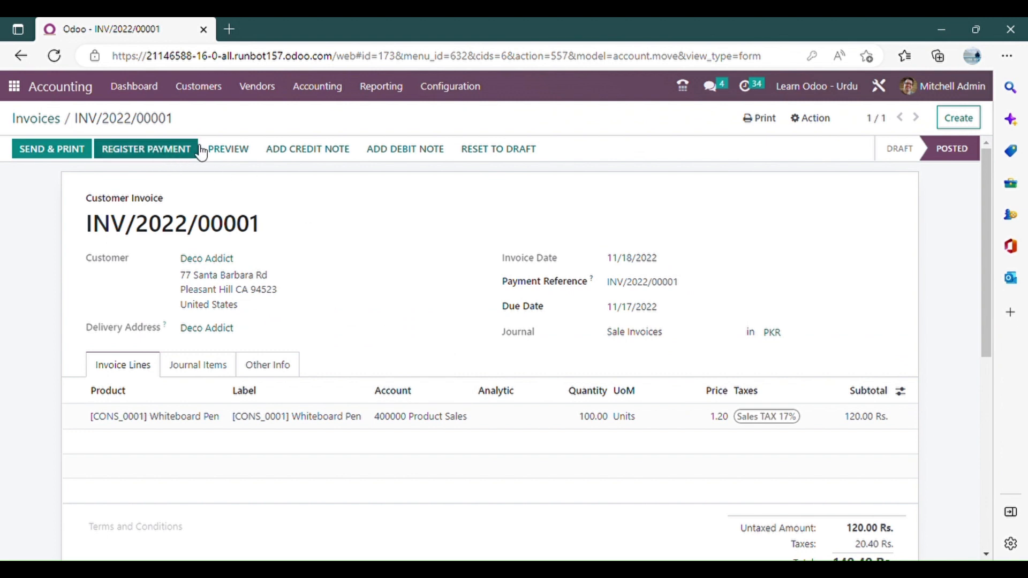
{"action": "left_click", "coordinate": [149, 155]}
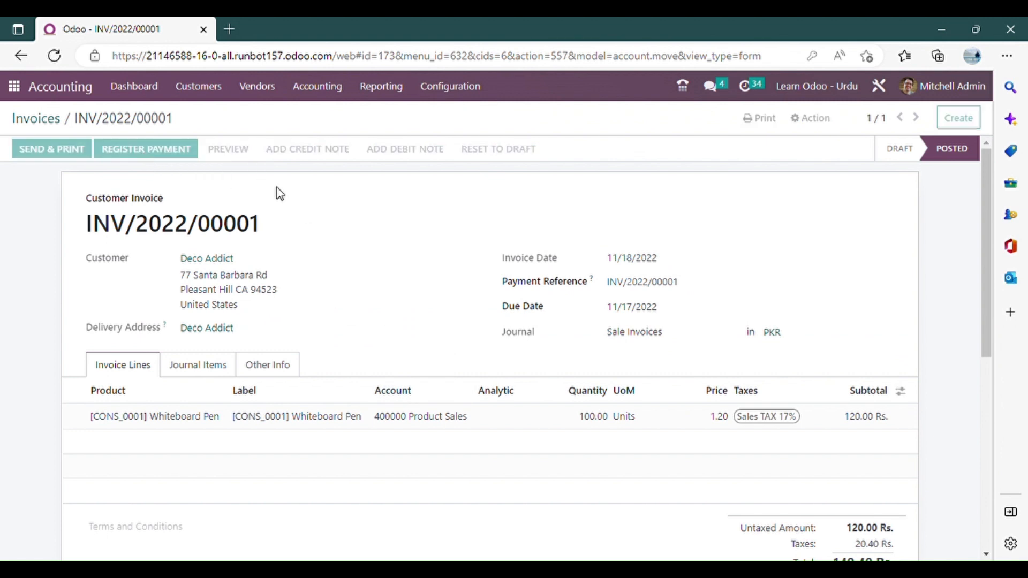
Set the payment's journal to Cash and its amount to 100.
{"action": "double_click", "coordinate": [320, 162]}
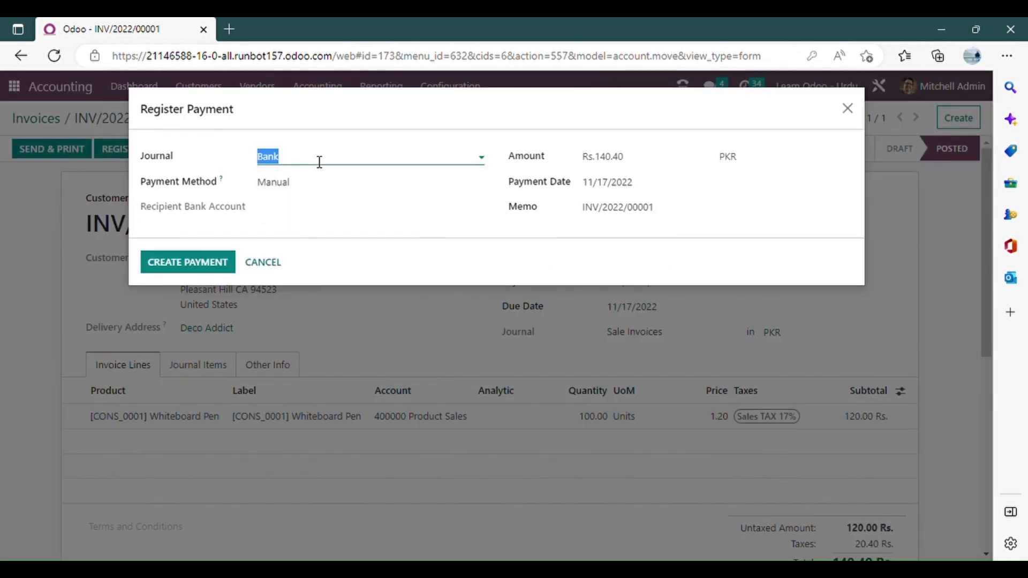
{"action": "type", "text": "cash"}
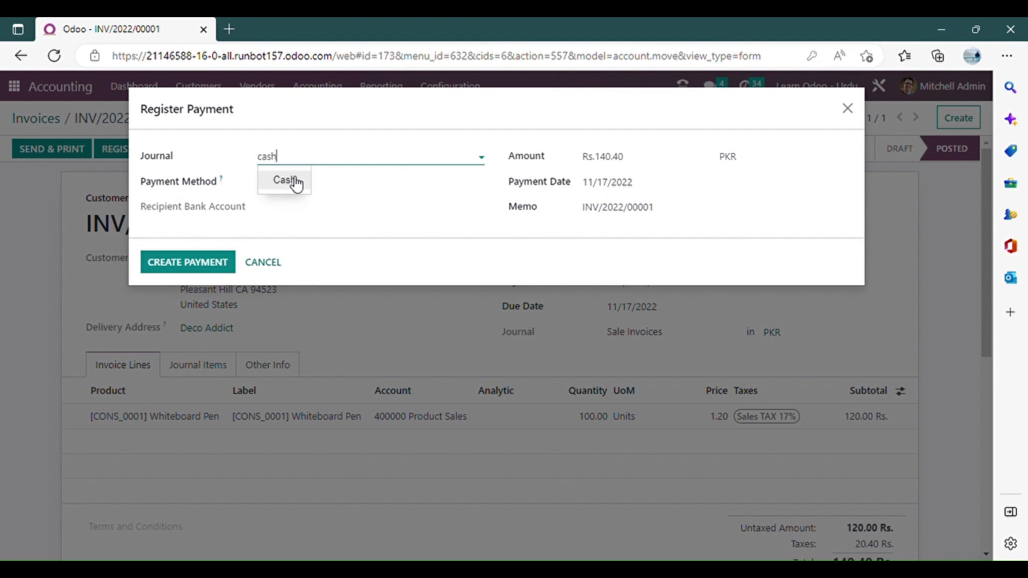
{"action": "left_click", "coordinate": [296, 181]}
{"action": "left_click", "coordinate": [663, 159]}
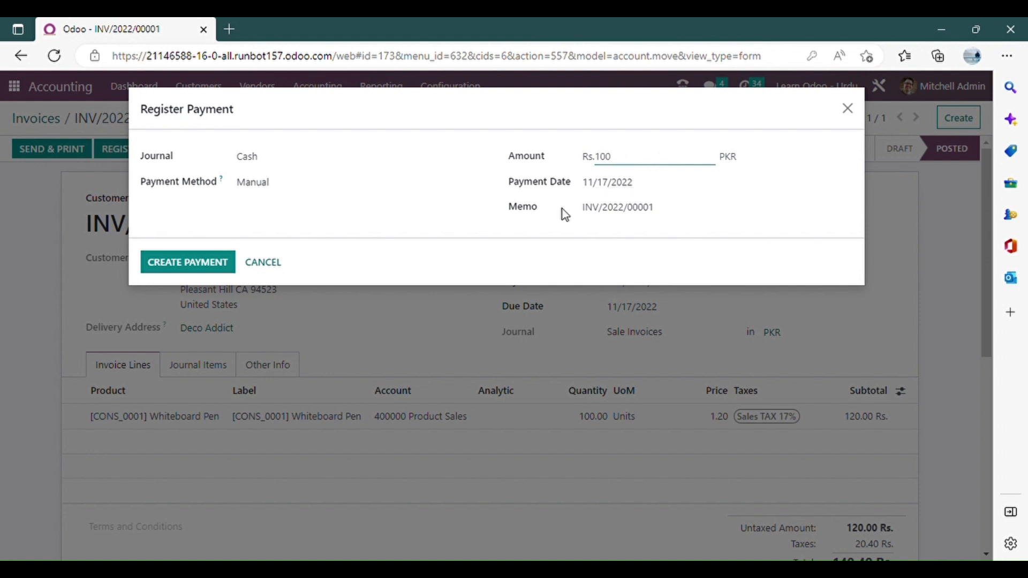
{"action": "left_click", "coordinate": [417, 199]}
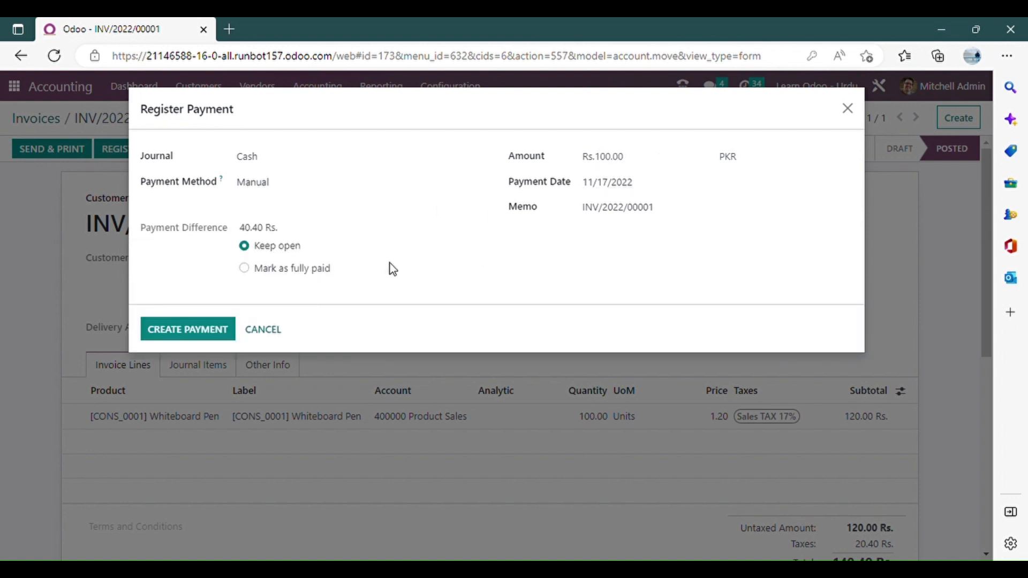
{"action": "left_click", "coordinate": [285, 269]}
{"action": "left_click", "coordinate": [294, 315]}
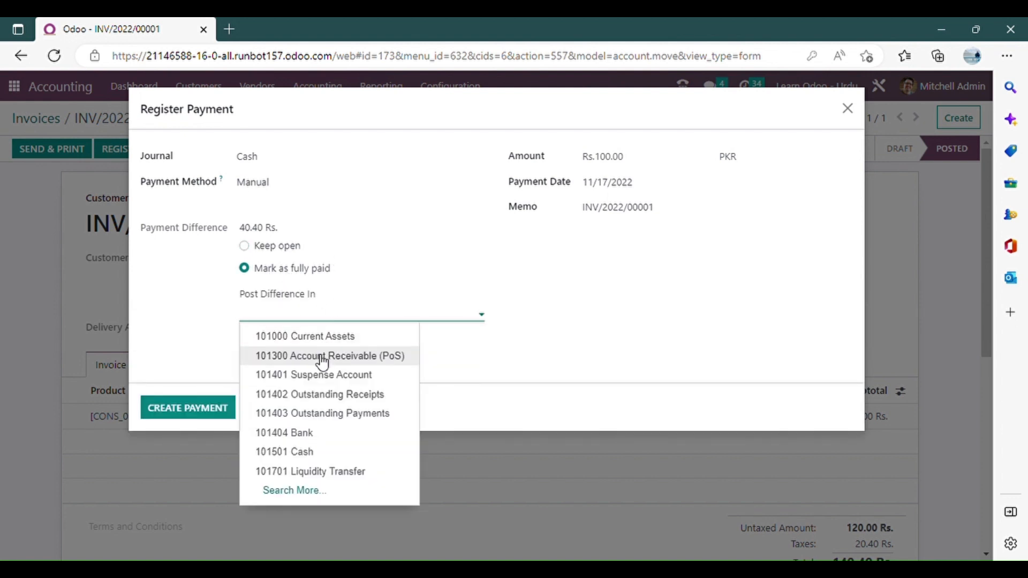
{"action": "left_click", "coordinate": [275, 249]}
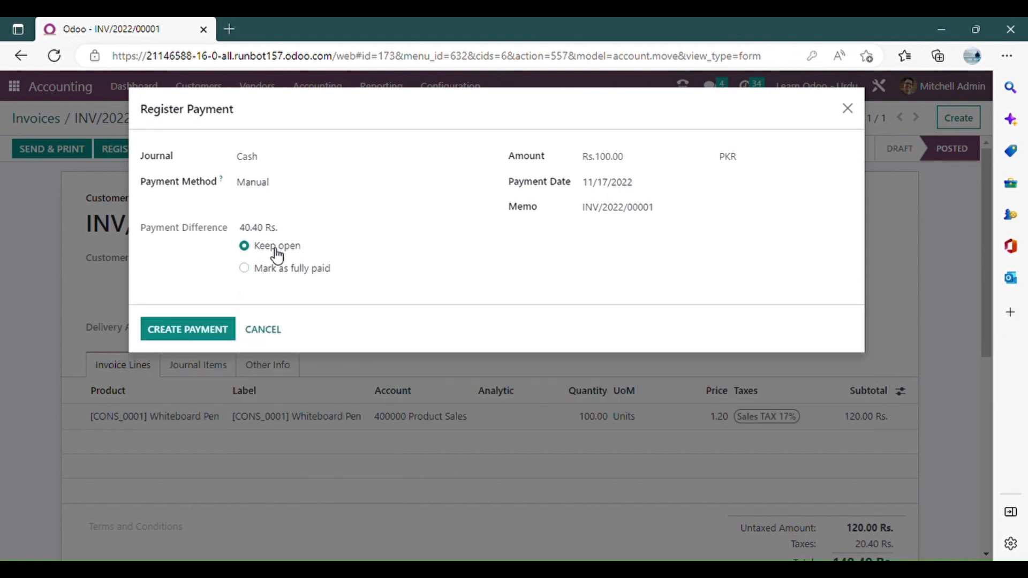
Create the partial payment with its difference kept open and check the invoice's remaining amount due.
{"action": "left_click", "coordinate": [196, 334]}
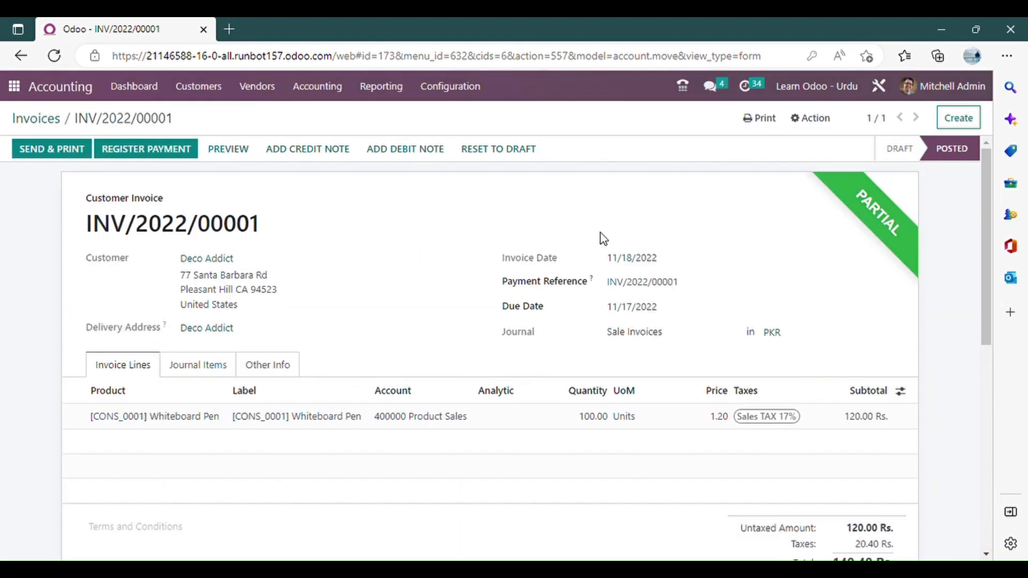
{"action": "scroll", "coordinate": [841, 212], "scroll_direction": "down", "scroll_amount": 4}
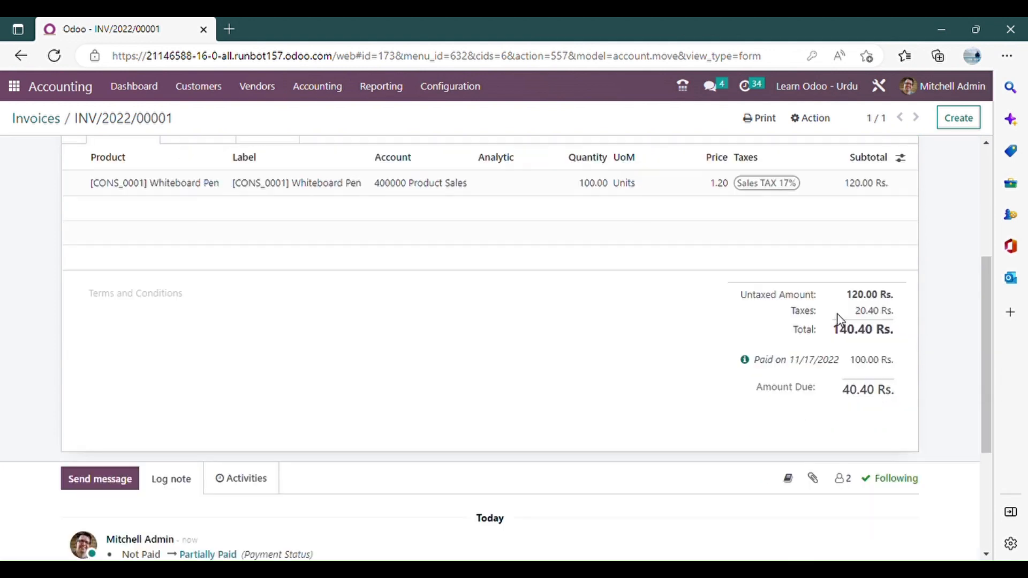
{"action": "scroll", "coordinate": [578, 344], "scroll_direction": "up", "scroll_amount": 4}
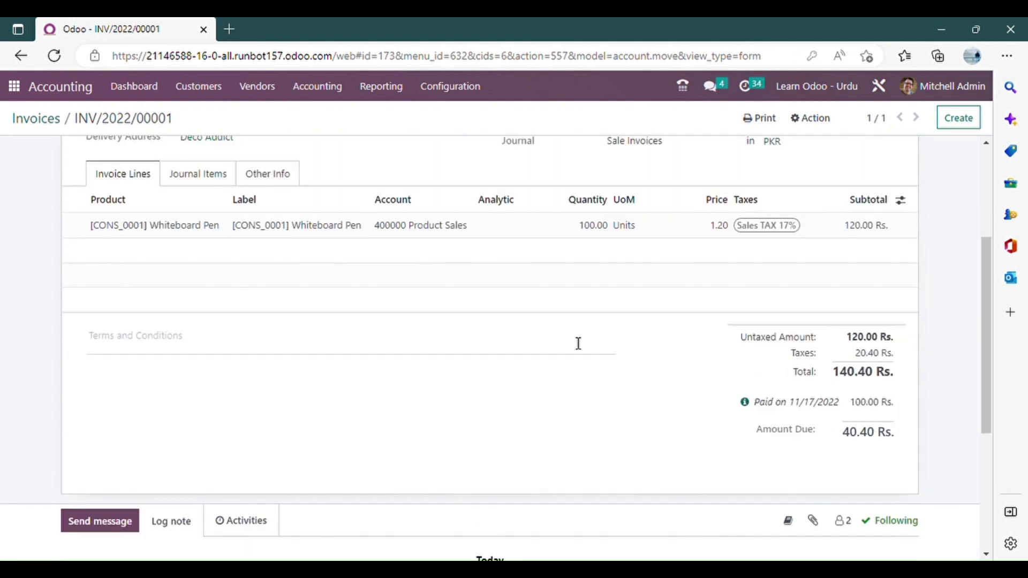
Register a second payment for the invoice's full remaining amount in the Cash journal.
{"action": "left_click", "coordinate": [160, 150]}
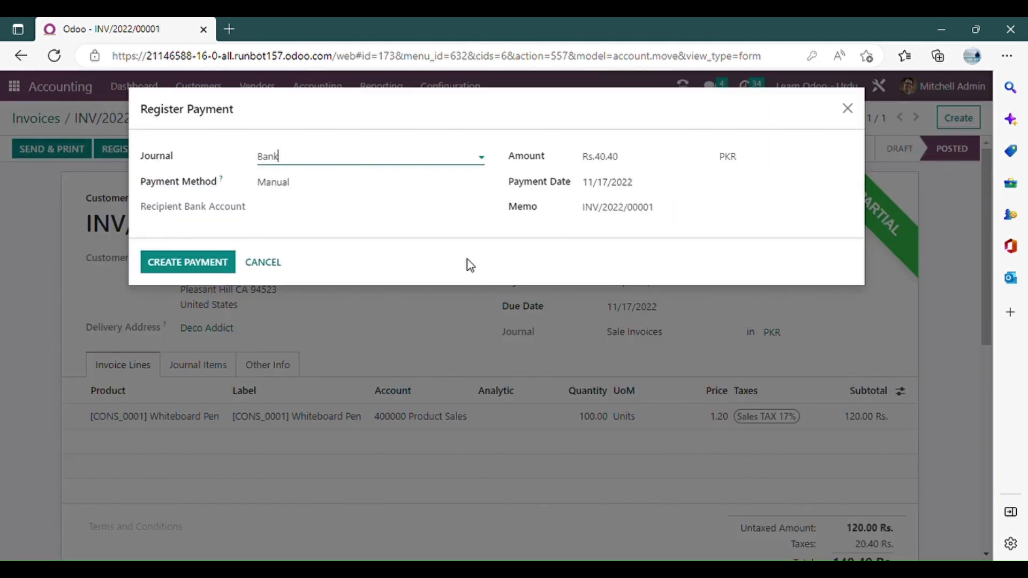
{"action": "left_click", "coordinate": [348, 160]}
{"action": "left_click", "coordinate": [284, 198]}
{"action": "left_click", "coordinate": [188, 260]}
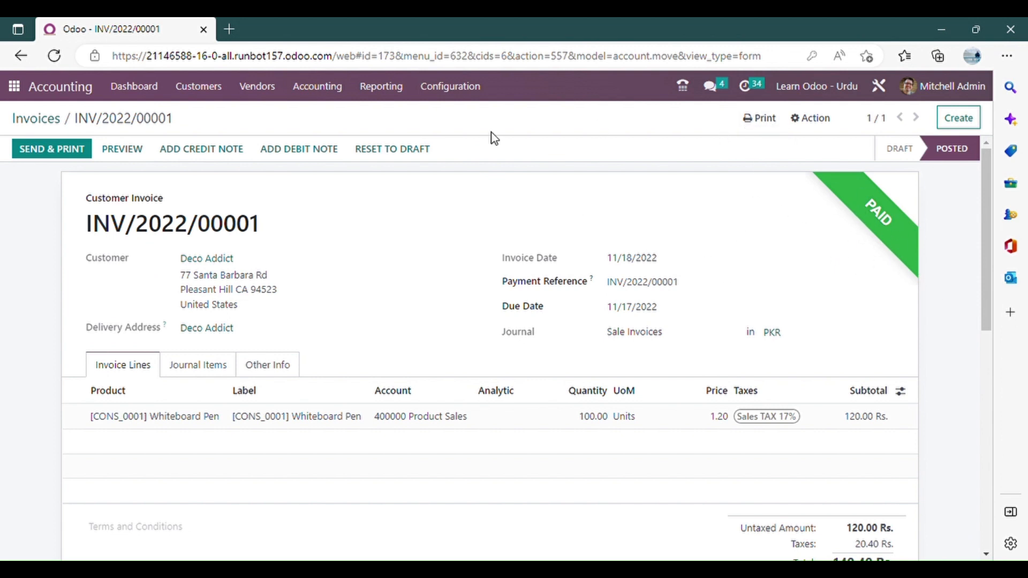
Duplicate the paid invoice and confirm the copy.
{"action": "left_click", "coordinate": [803, 118]}
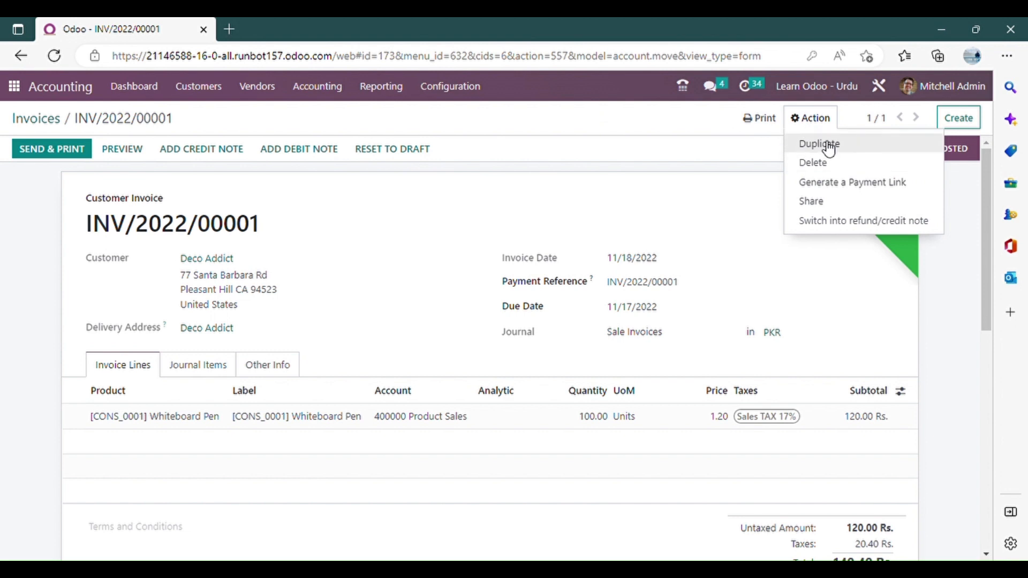
{"action": "left_click", "coordinate": [822, 144]}
{"action": "left_click", "coordinate": [60, 148]}
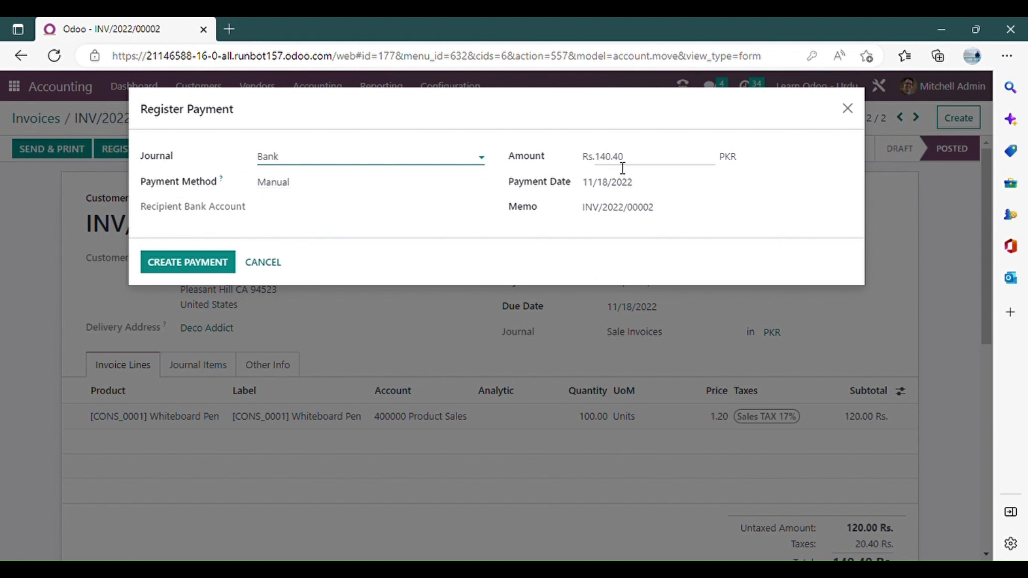
Register the full payment of invoice INV/2022/00002 in the Bank journal and check the invoice's amount due.
{"action": "left_click", "coordinate": [310, 162]}
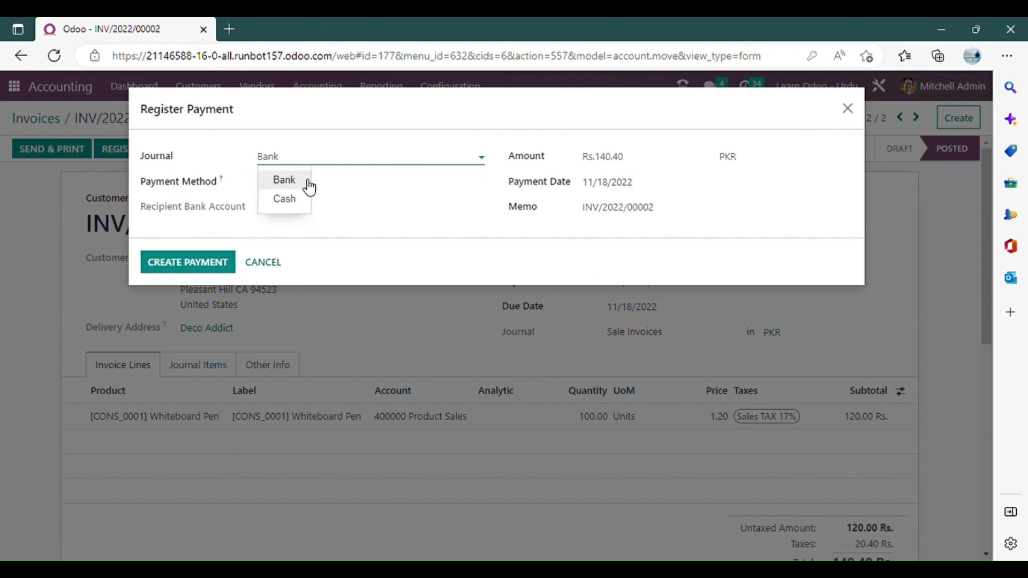
{"action": "left_click", "coordinate": [291, 179]}
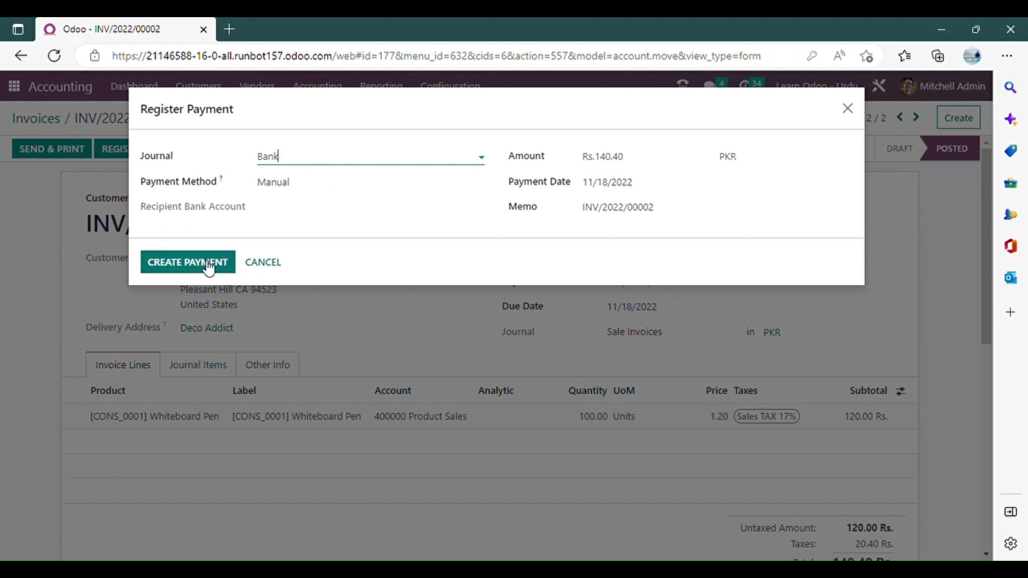
{"action": "left_click", "coordinate": [177, 263]}
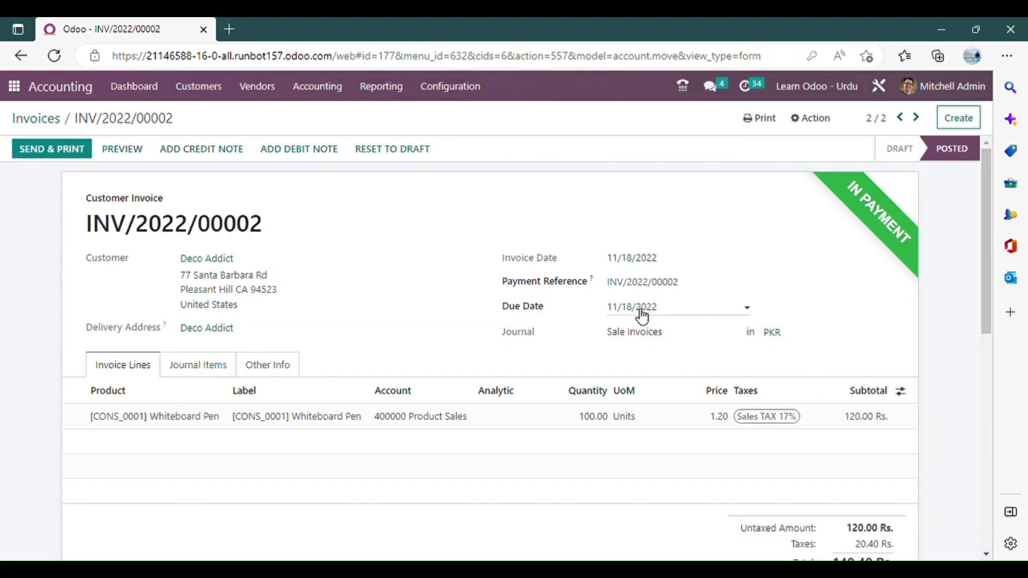
{"action": "scroll", "coordinate": [643, 309], "scroll_direction": "down", "scroll_amount": 4}
{"action": "left_click_drag", "start_coordinate": [860, 399], "coordinate": [880, 396]}
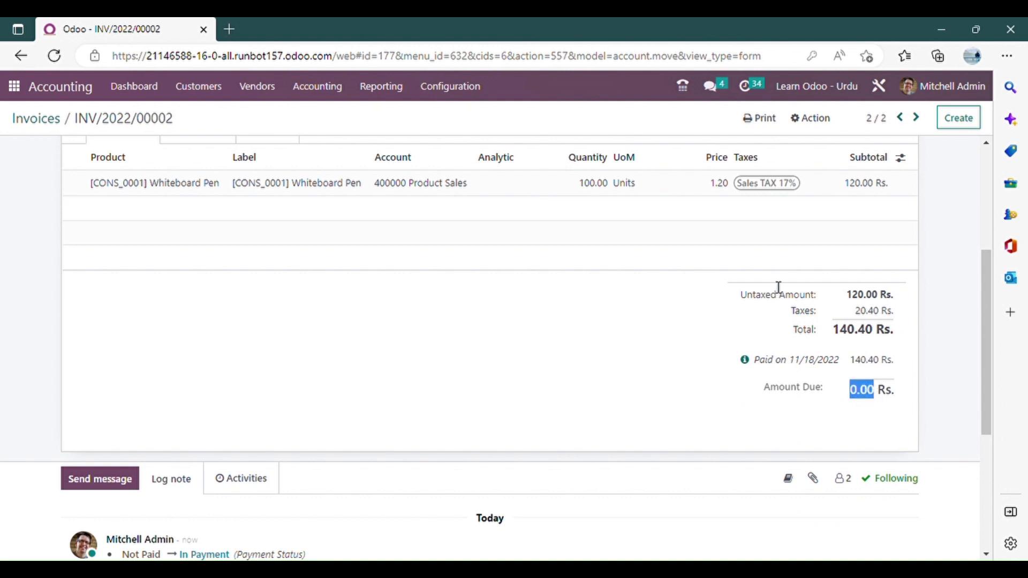
{"action": "scroll", "coordinate": [910, 277], "scroll_direction": "up", "scroll_amount": 4}
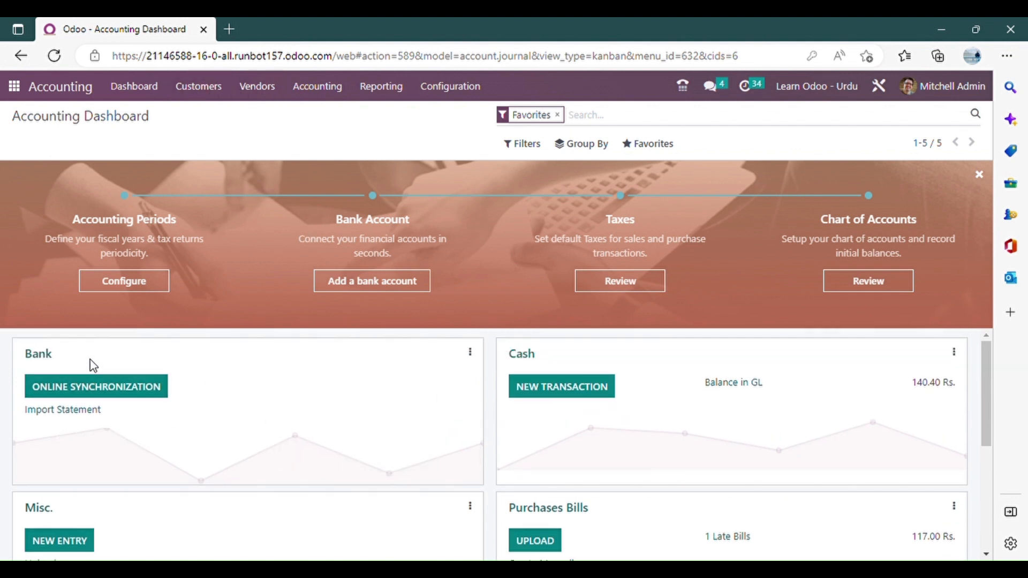
Start a new transaction in the Bank journal labelled "Payment received in Bank" with the amount 140.04.
{"action": "left_click", "coordinate": [39, 360]}
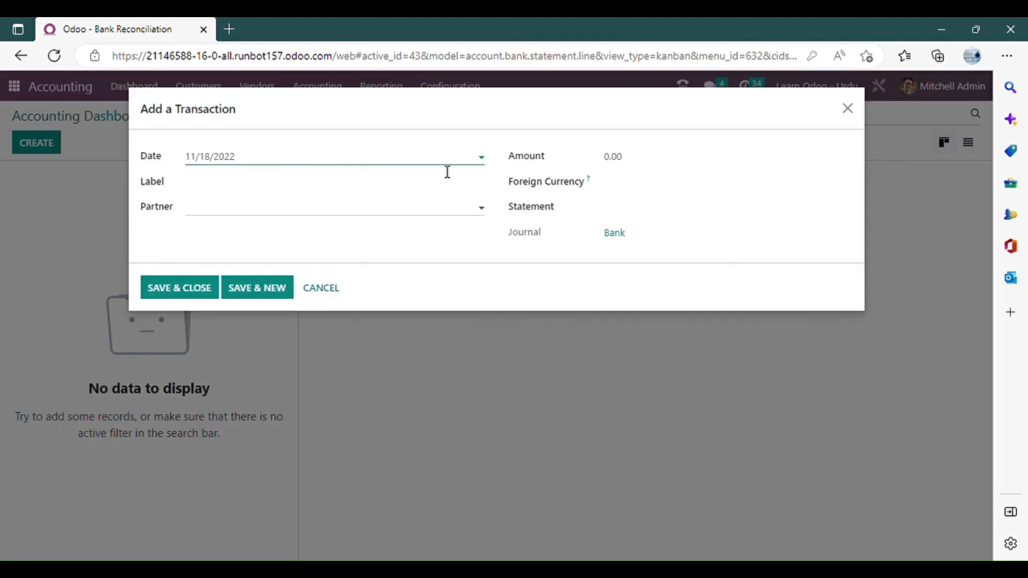
{"action": "left_click", "coordinate": [264, 191]}
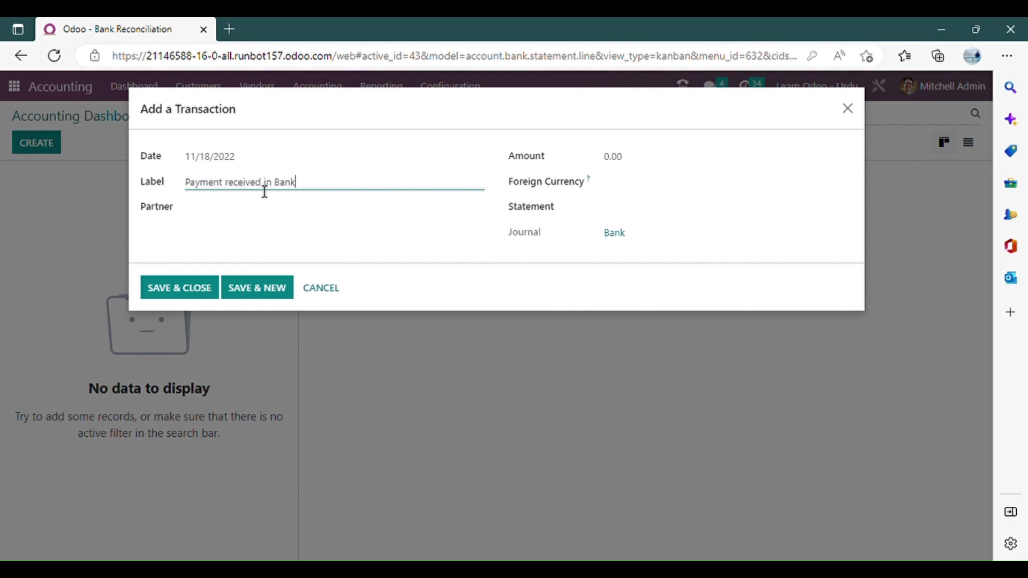
{"action": "left_click", "coordinate": [651, 166]}
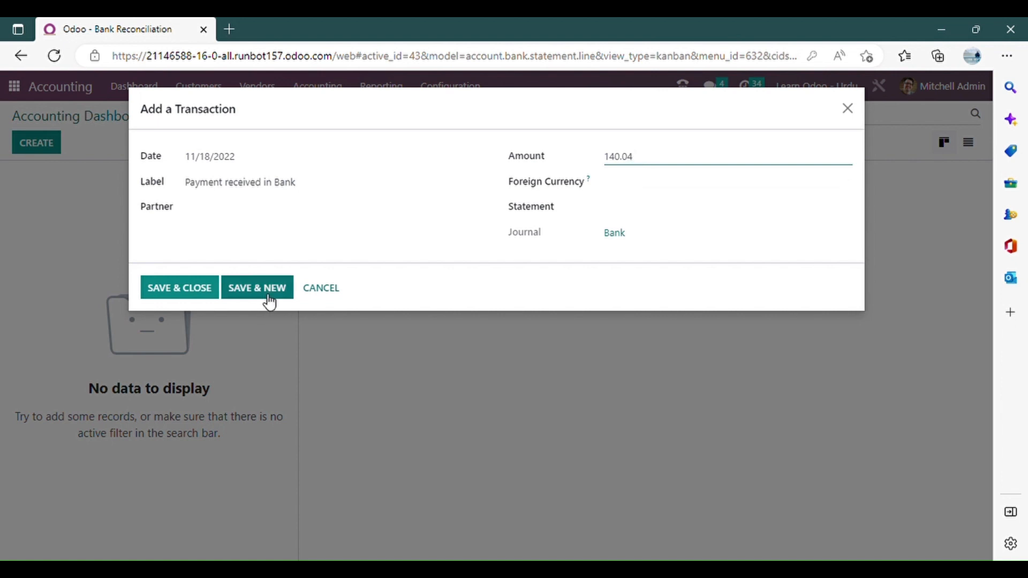
Open the bank reconciliation page in a second browser tab and set the transaction's partner to Deco Addict.
{"action": "left_click", "coordinate": [257, 212]}
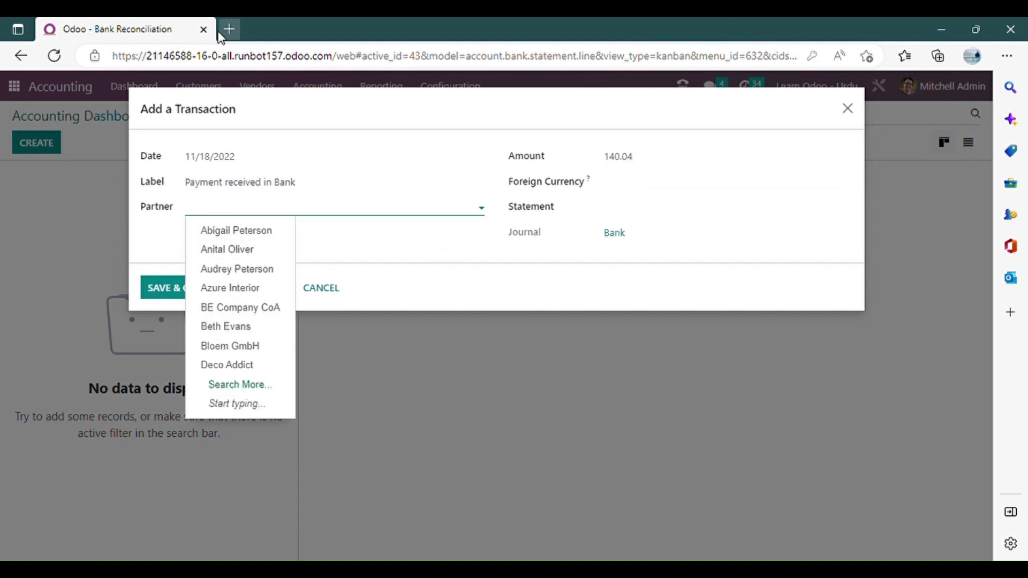
{"action": "left_click", "coordinate": [234, 109]}
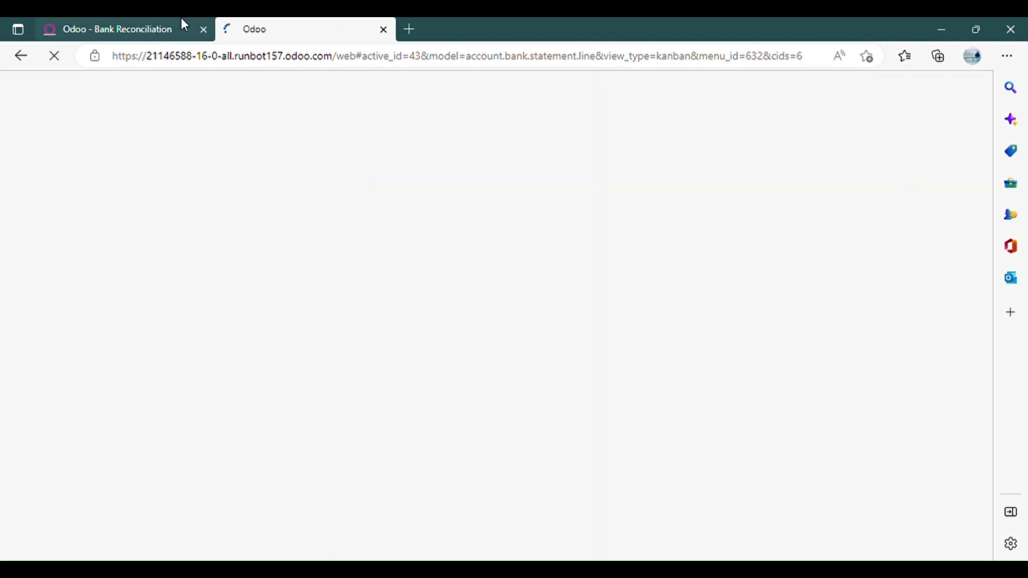
{"action": "left_click", "coordinate": [181, 21]}
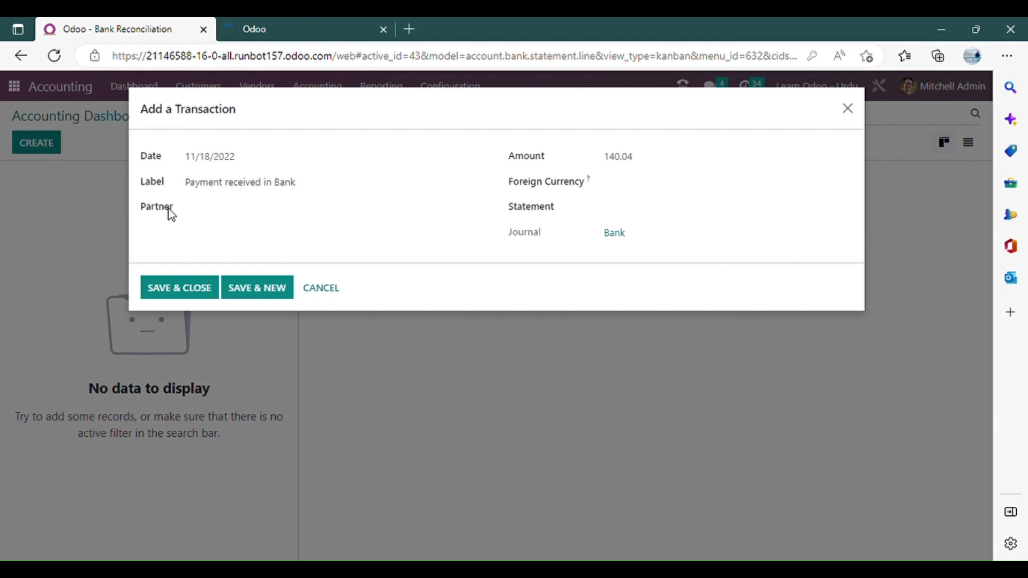
{"action": "left_click", "coordinate": [252, 214]}
{"action": "type", "text": "dec"}
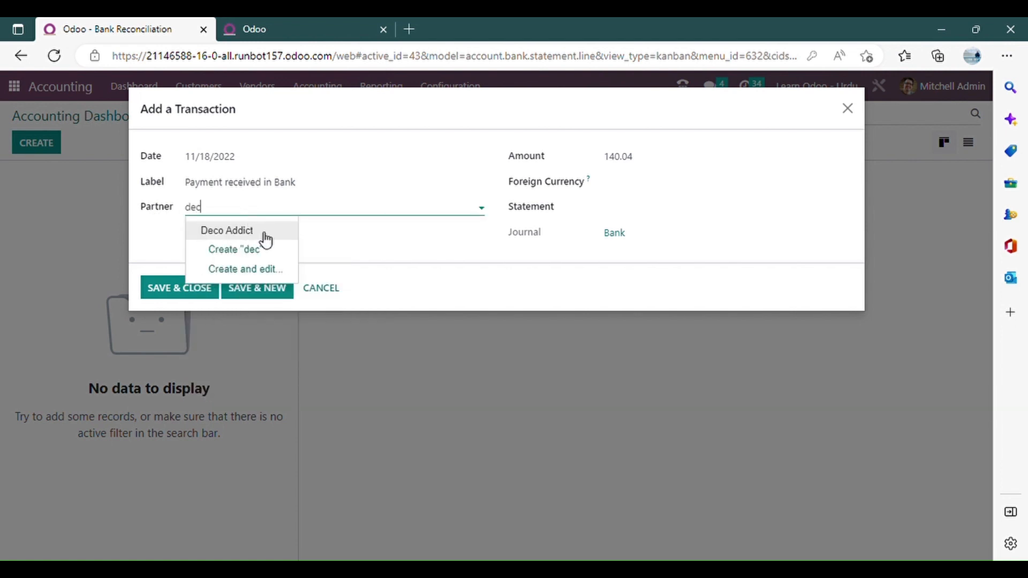
{"action": "left_click", "coordinate": [266, 241]}
Look up the invoice total in the customer invoice list and save the bank transaction with its amount corrected to 140.40.
{"action": "left_click", "coordinate": [300, 29]}
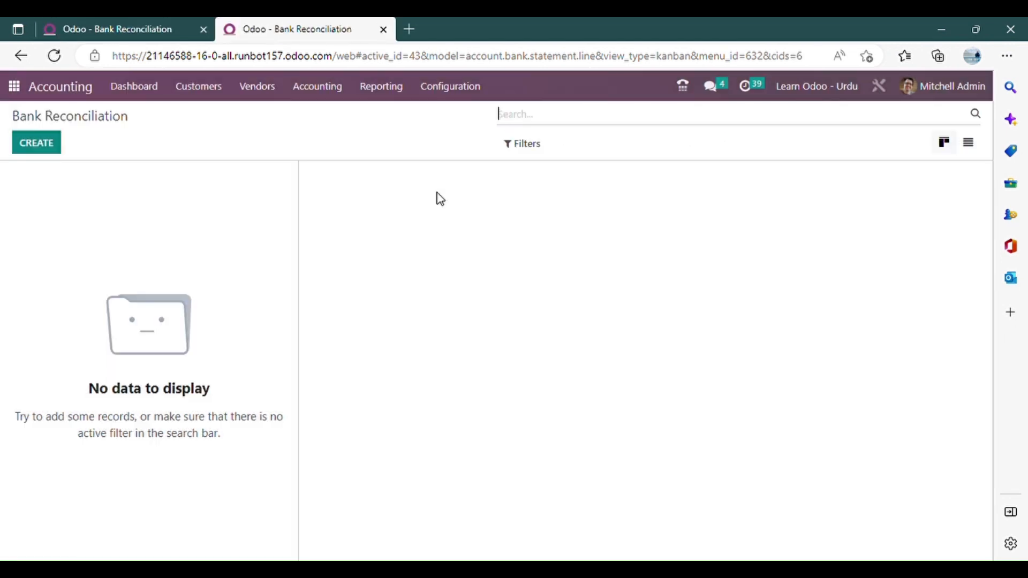
{"action": "left_click", "coordinate": [220, 95]}
{"action": "left_click", "coordinate": [222, 115]}
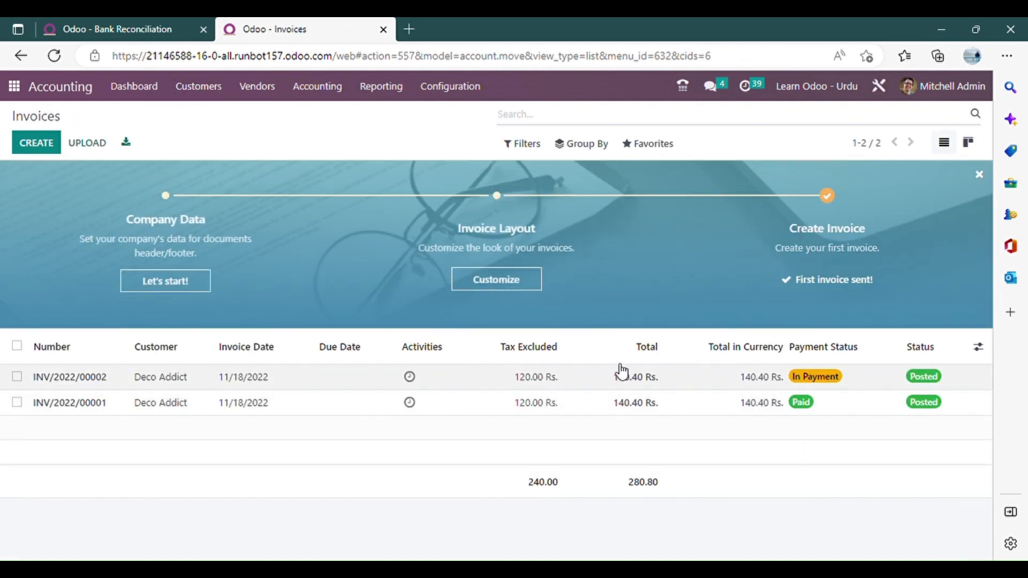
{"action": "left_click", "coordinate": [123, 29]}
{"action": "left_click", "coordinate": [646, 165]}
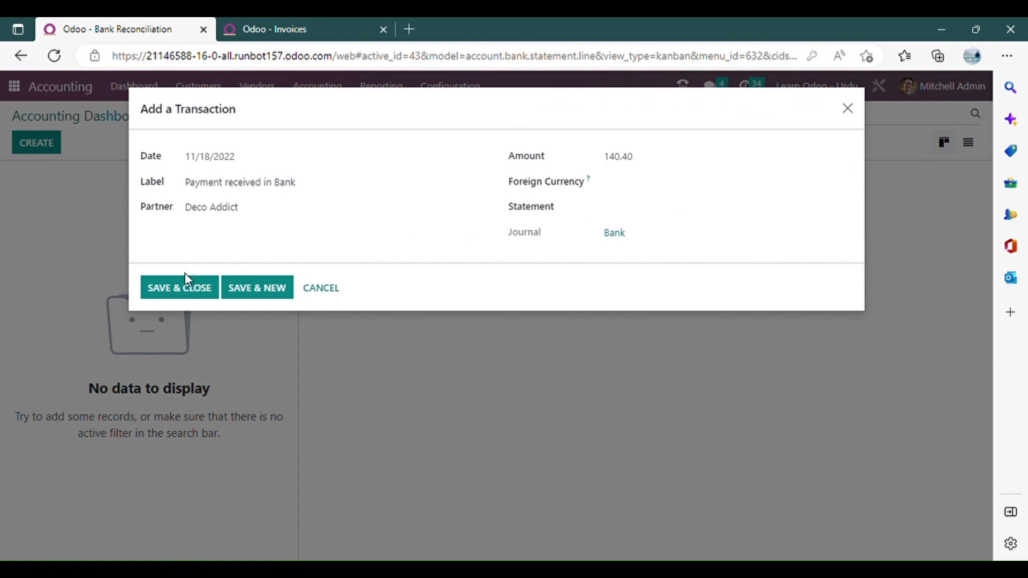
{"action": "left_click", "coordinate": [197, 295]}
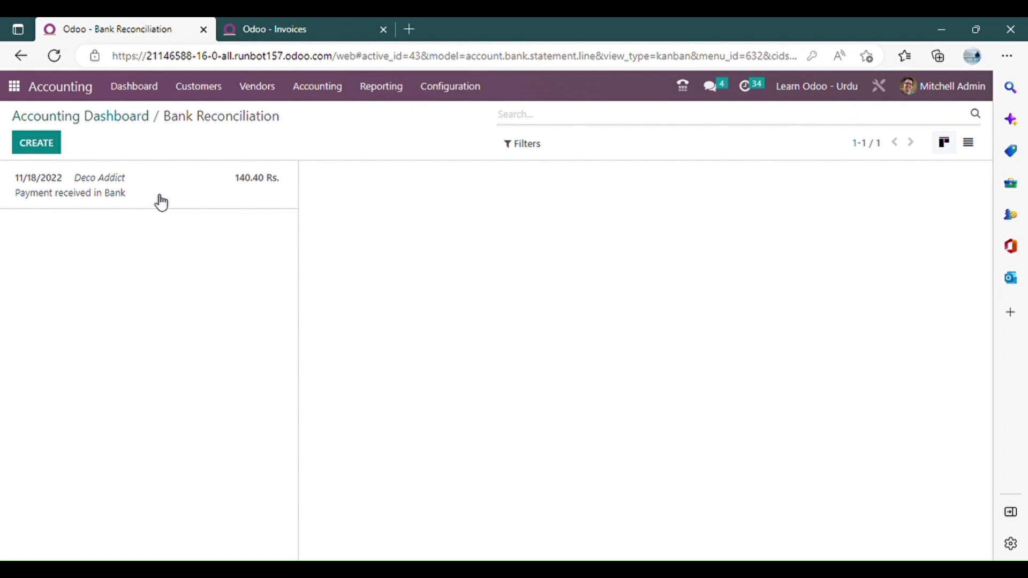
Examine the bank transaction's proposed entries and existing matches, and check the payment status of INV/2022/00002 in the invoice list.
{"action": "left_click", "coordinate": [161, 202]}
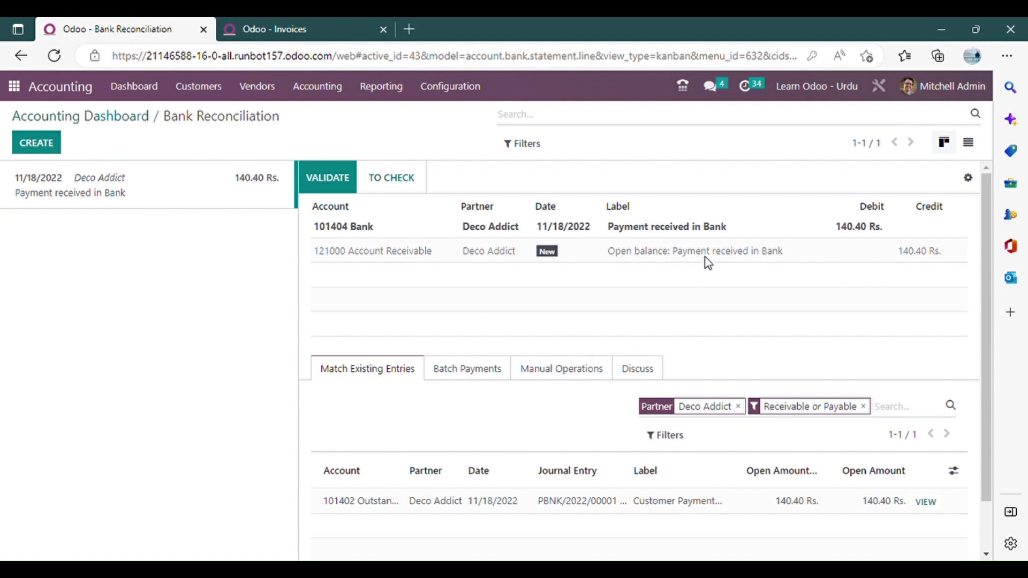
{"action": "scroll", "coordinate": [641, 307], "scroll_direction": "down", "scroll_amount": 1}
{"action": "scroll", "coordinate": [356, 252], "scroll_direction": "up", "scroll_amount": 1}
{"action": "scroll", "coordinate": [755, 345], "scroll_direction": "down", "scroll_amount": 3}
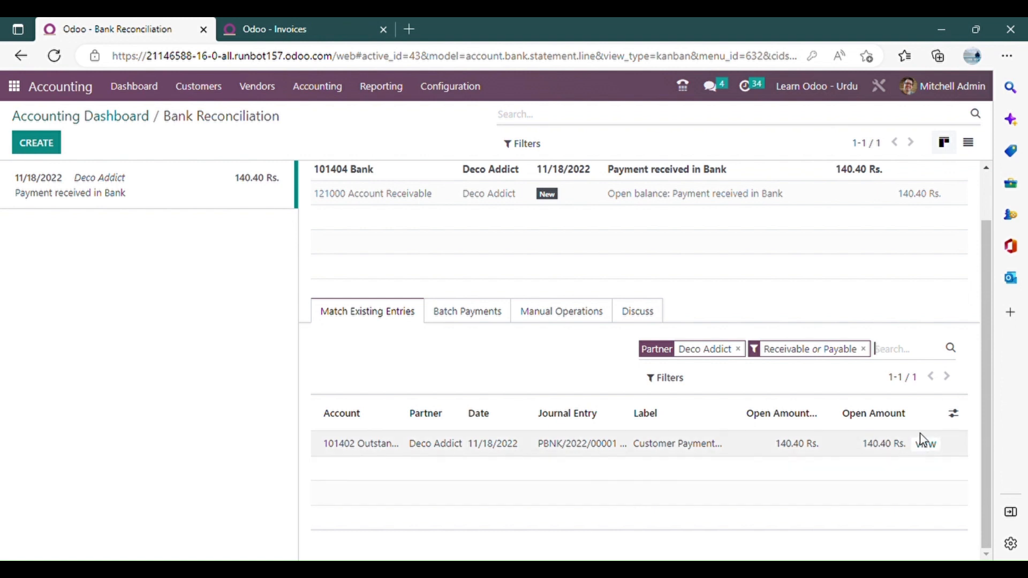
{"action": "scroll", "coordinate": [649, 386], "scroll_direction": "up", "scroll_amount": 1}
{"action": "scroll", "coordinate": [455, 337], "scroll_direction": "down", "scroll_amount": 1}
{"action": "left_click", "coordinate": [323, 28]}
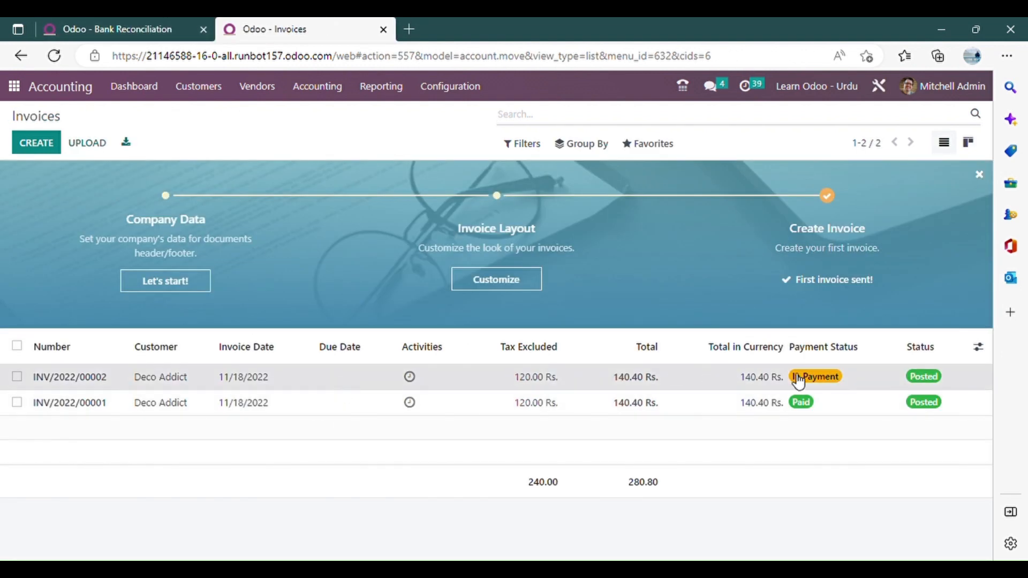
Match the bank transaction with the outstanding customer payment PBNK/2022/00001 and validate the reconciliation.
{"action": "left_click", "coordinate": [129, 28]}
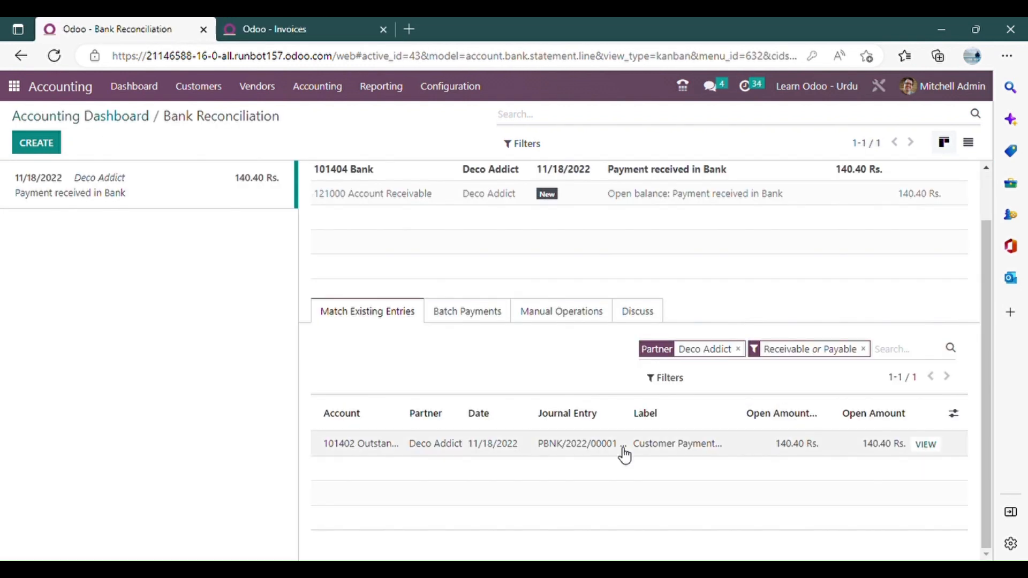
{"action": "left_click", "coordinate": [592, 448]}
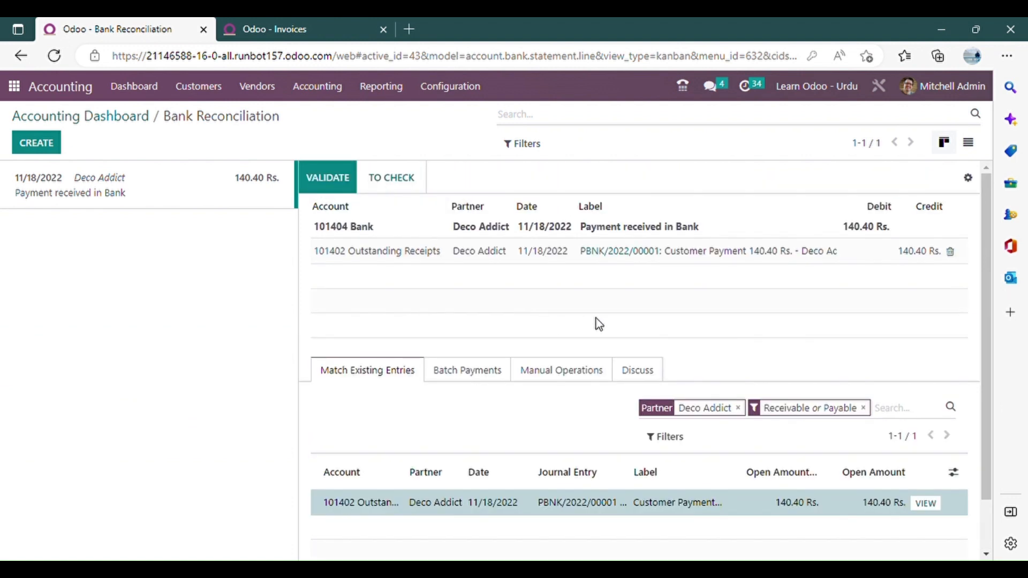
{"action": "left_click", "coordinate": [348, 188]}
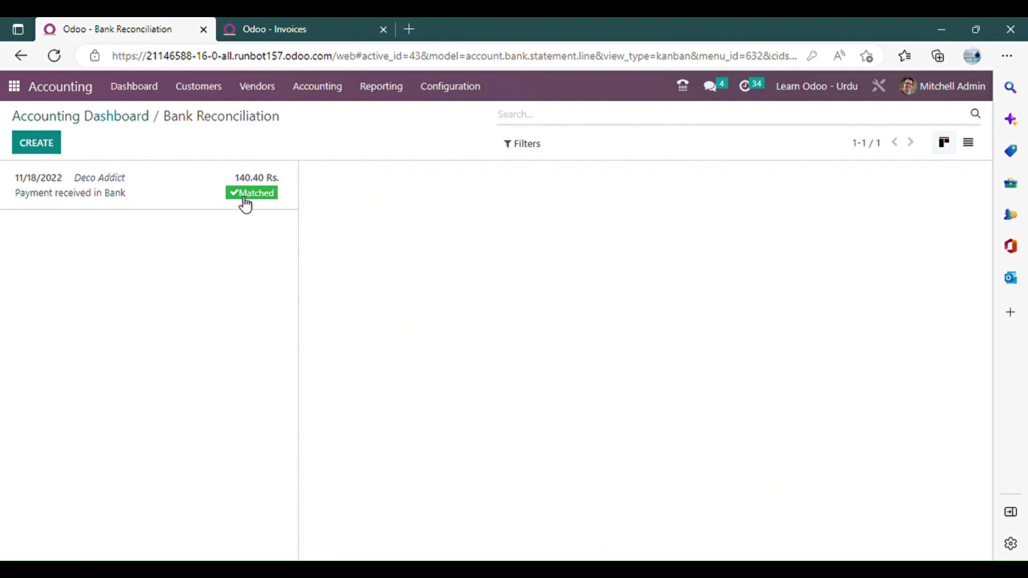
Reload invoice INV/2022/00002 and check its payment status and change log.
{"action": "left_click", "coordinate": [298, 27]}
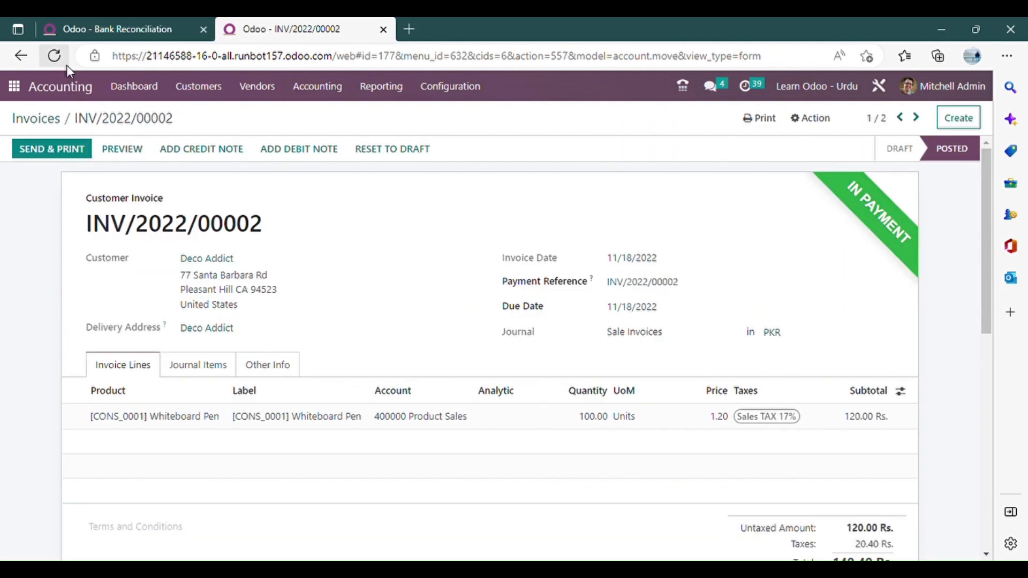
{"action": "left_click", "coordinate": [56, 57]}
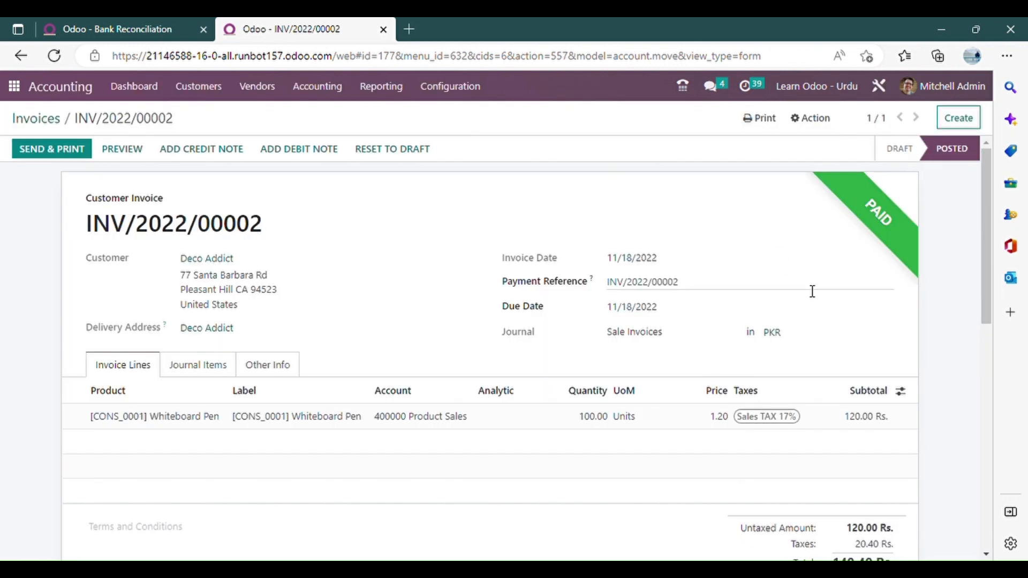
{"action": "scroll", "coordinate": [812, 291], "scroll_direction": "down", "scroll_amount": 10}
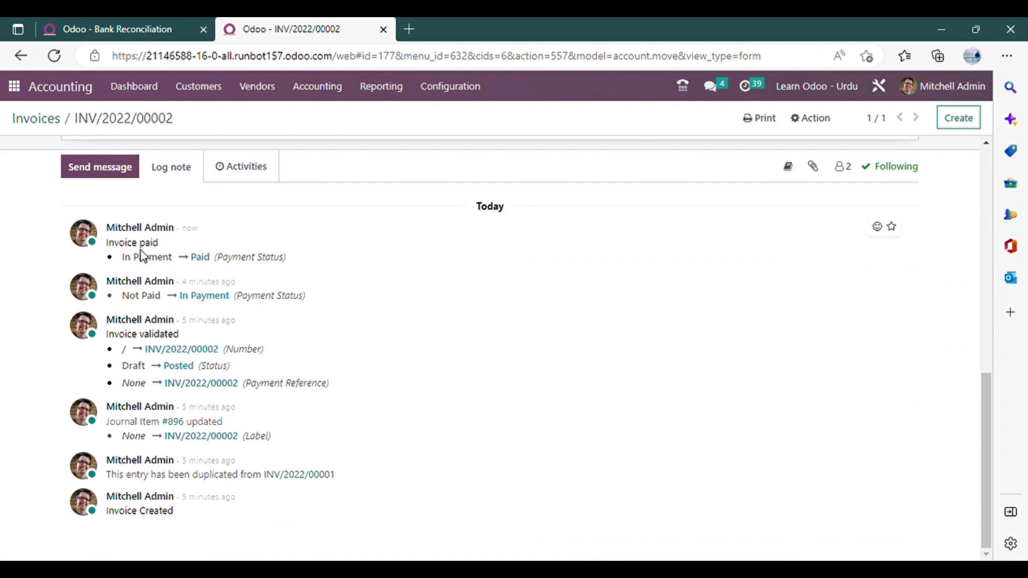
{"action": "scroll", "coordinate": [471, 344], "scroll_direction": "up", "scroll_amount": 10}
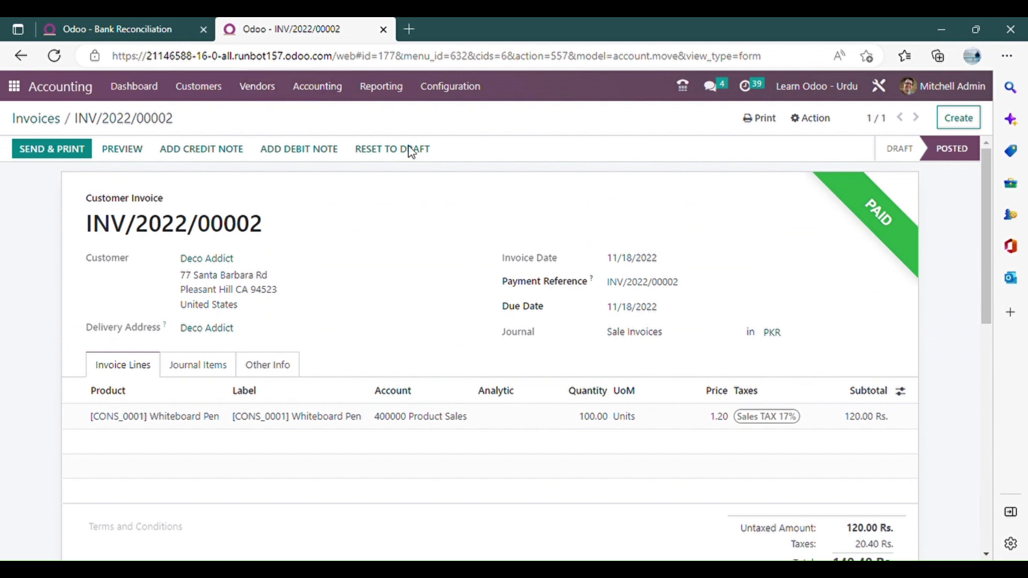
List all journal entries without the Miscellaneous filter and group them by journal.
{"action": "left_click", "coordinate": [306, 99]}
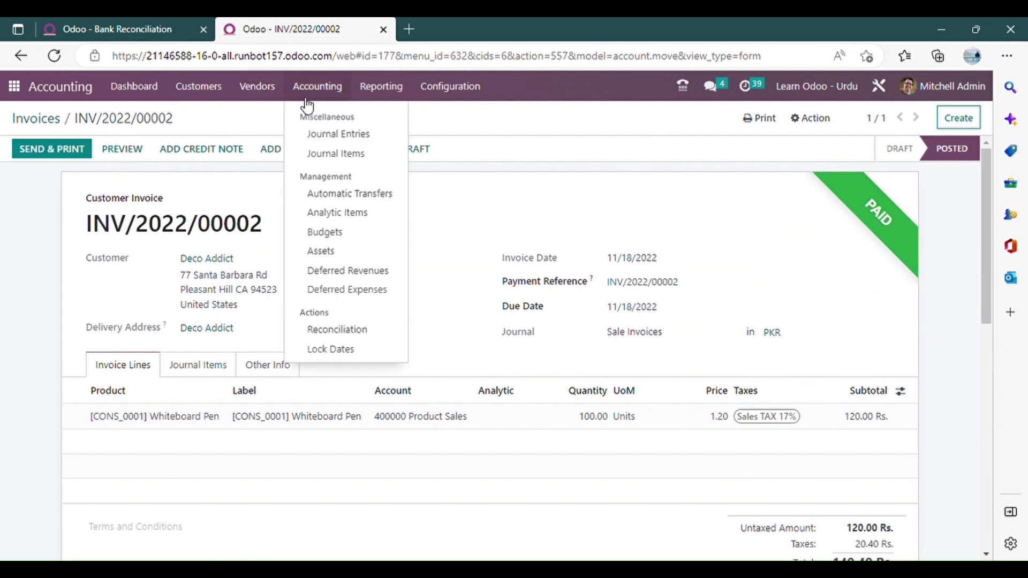
{"action": "left_click", "coordinate": [349, 135]}
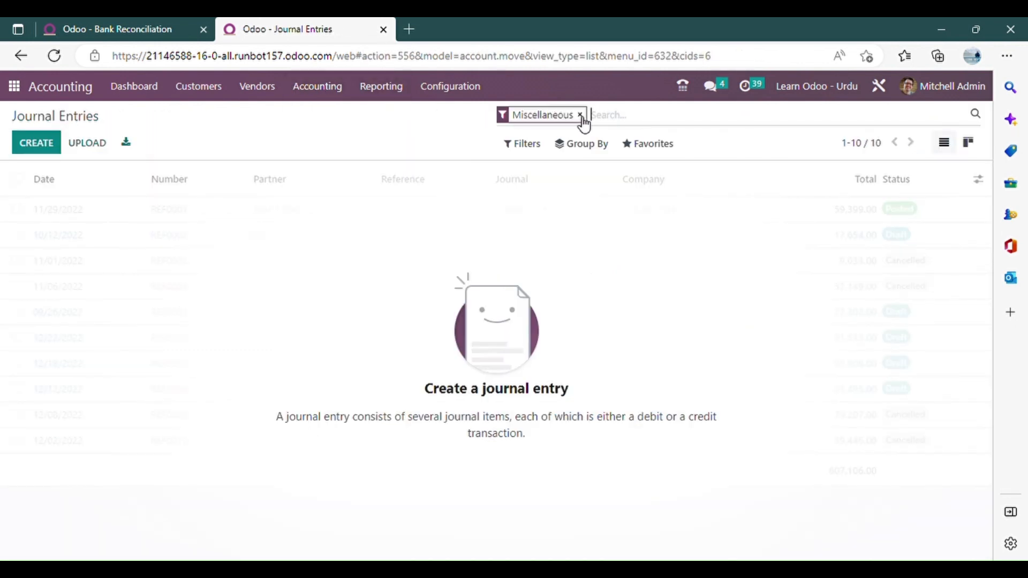
{"action": "left_click", "coordinate": [580, 115]}
{"action": "left_click", "coordinate": [587, 150]}
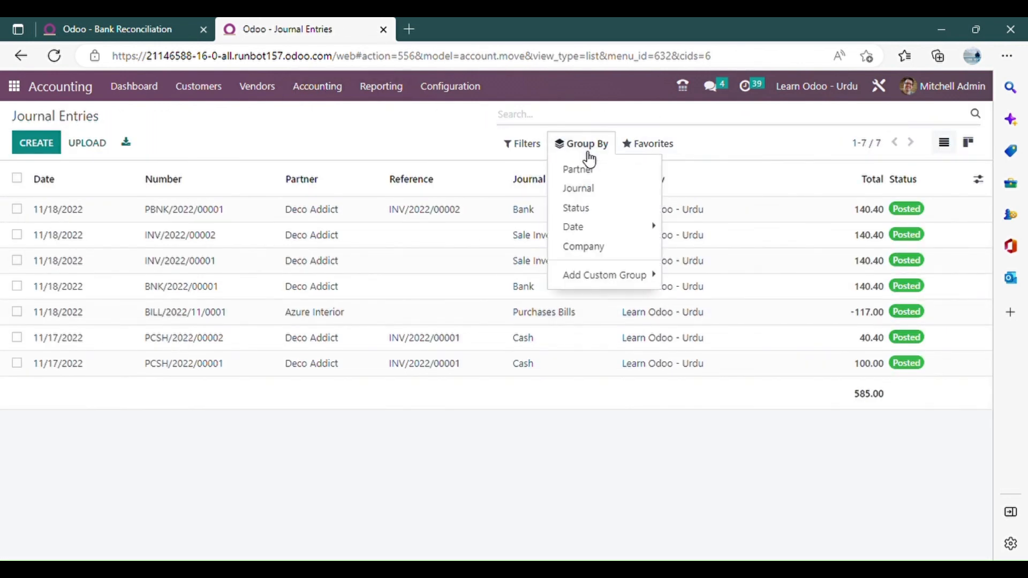
{"action": "left_click", "coordinate": [615, 191]}
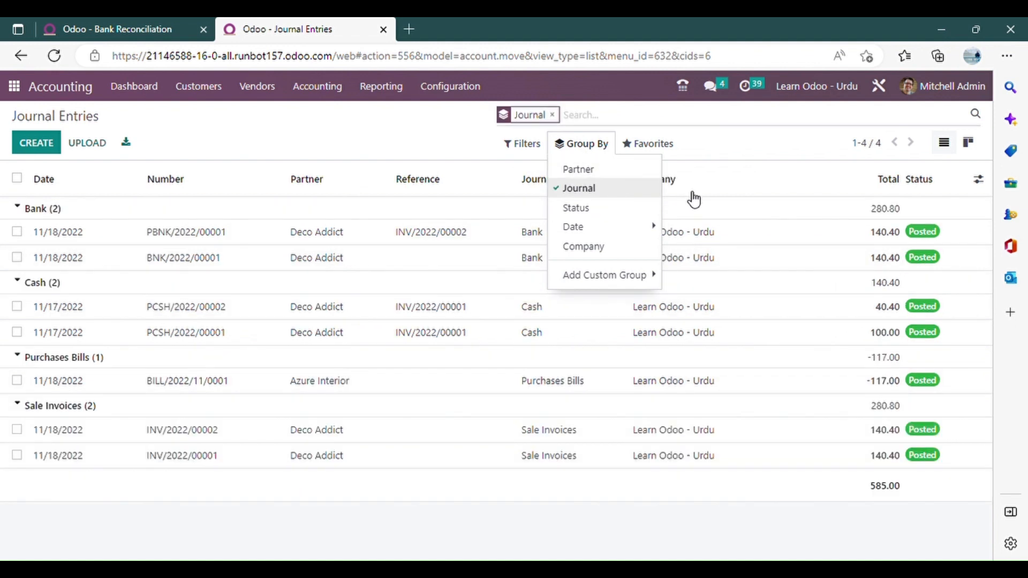
Collapse all journal groups, and expand Sale Invoices, Purchases Bills and Cash again to review their entries.
{"action": "left_click", "coordinate": [28, 210]}
{"action": "left_click", "coordinate": [27, 230]}
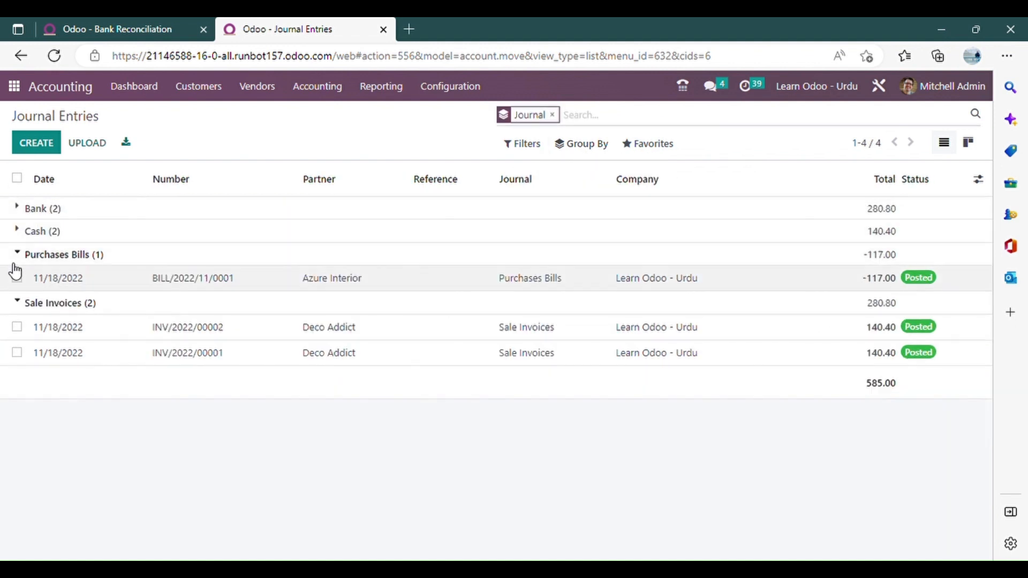
{"action": "left_click", "coordinate": [26, 255]}
{"action": "left_click", "coordinate": [20, 276]}
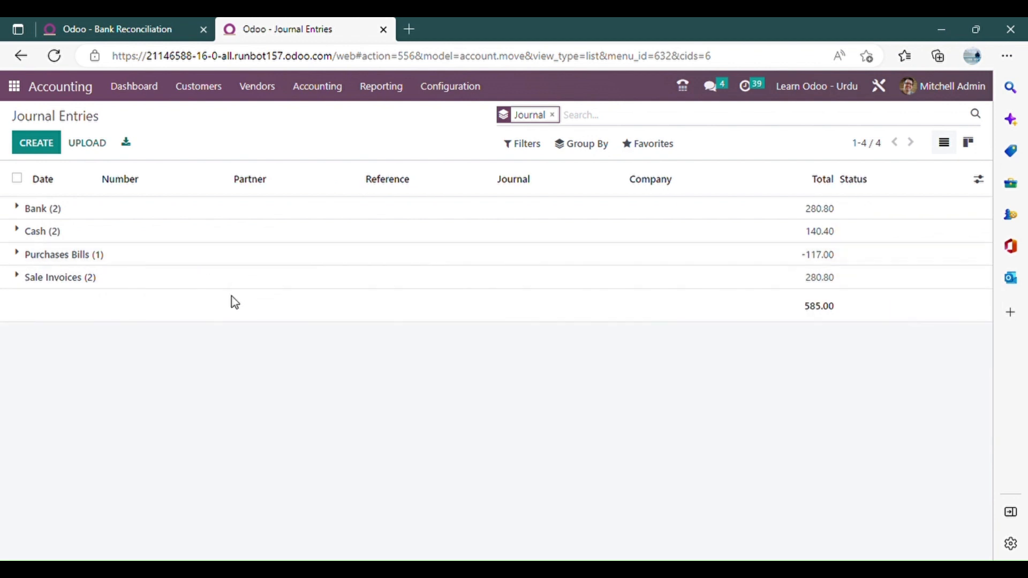
{"action": "left_click", "coordinate": [80, 279]}
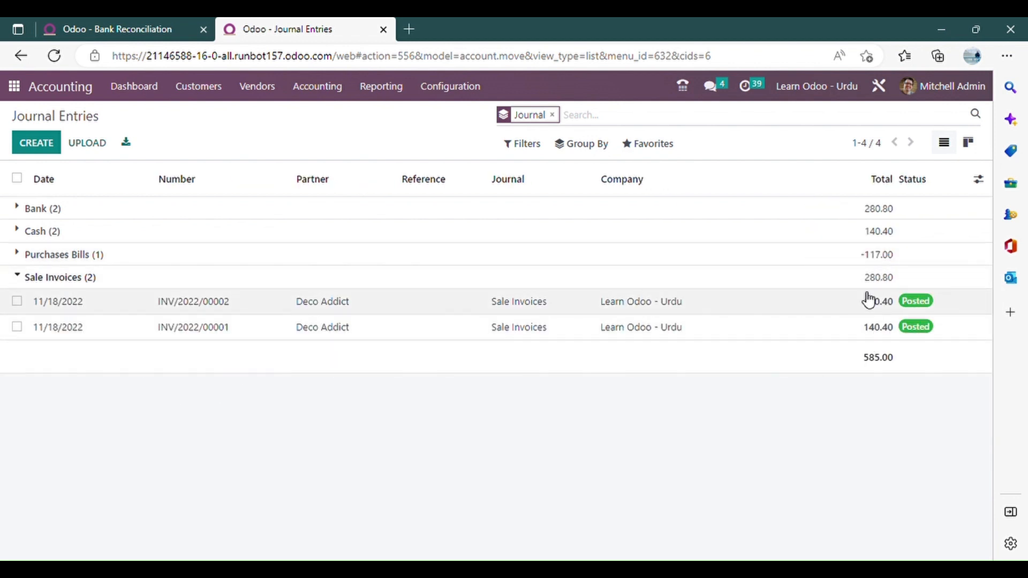
{"action": "left_click", "coordinate": [19, 259]}
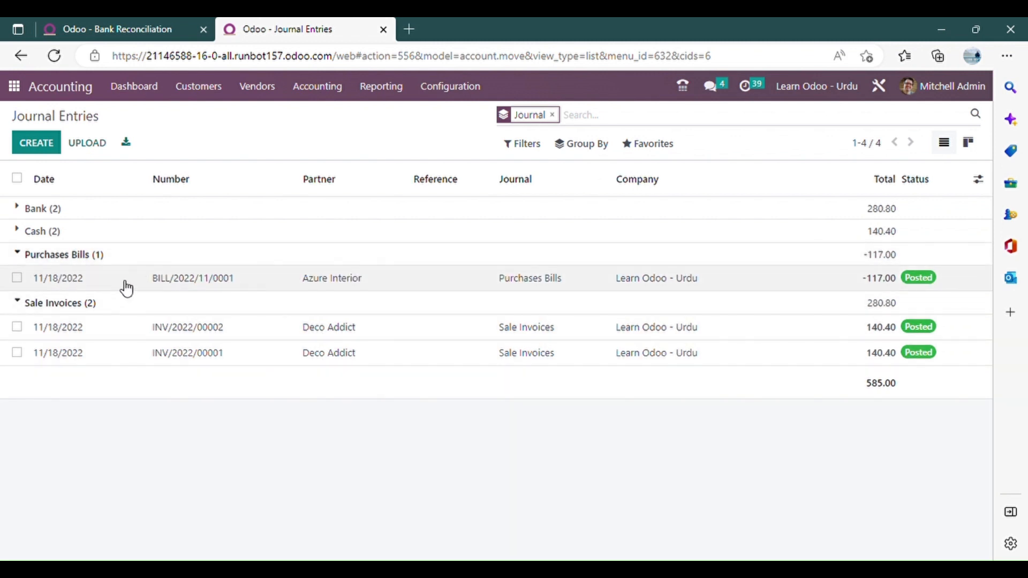
{"action": "left_click", "coordinate": [25, 235]}
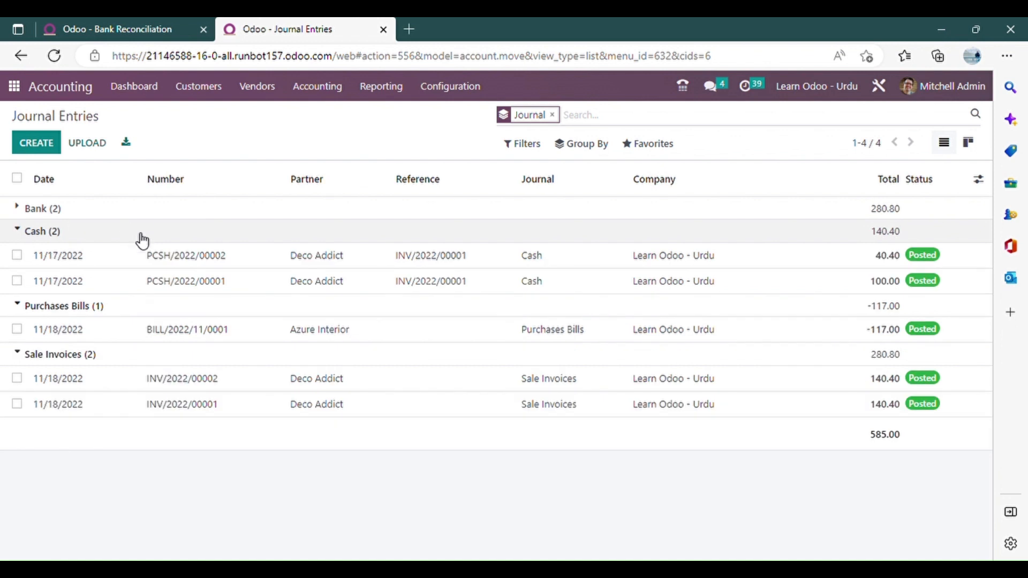
Examine the journal items of cash payment entries PCSH/2022/00002 and PCSH/2022/00001, and return to the journal entries list.
{"action": "left_click", "coordinate": [869, 263]}
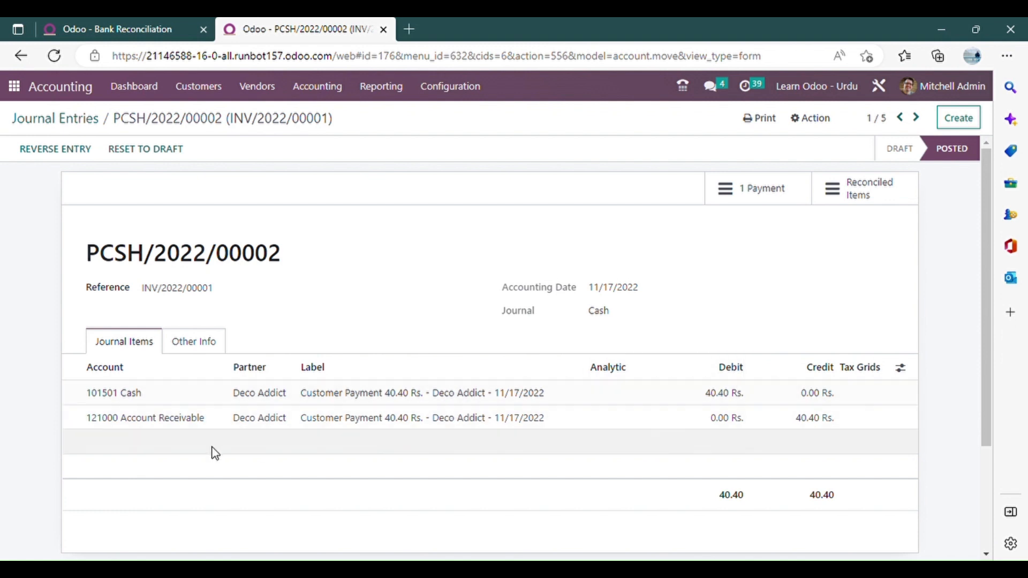
{"action": "left_click", "coordinate": [73, 124]}
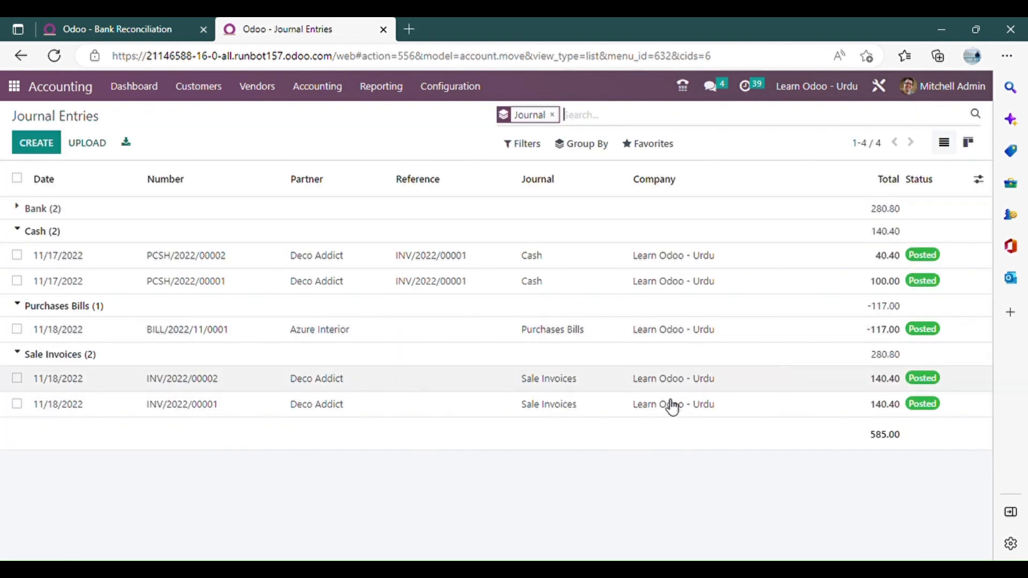
{"action": "left_click", "coordinate": [264, 289]}
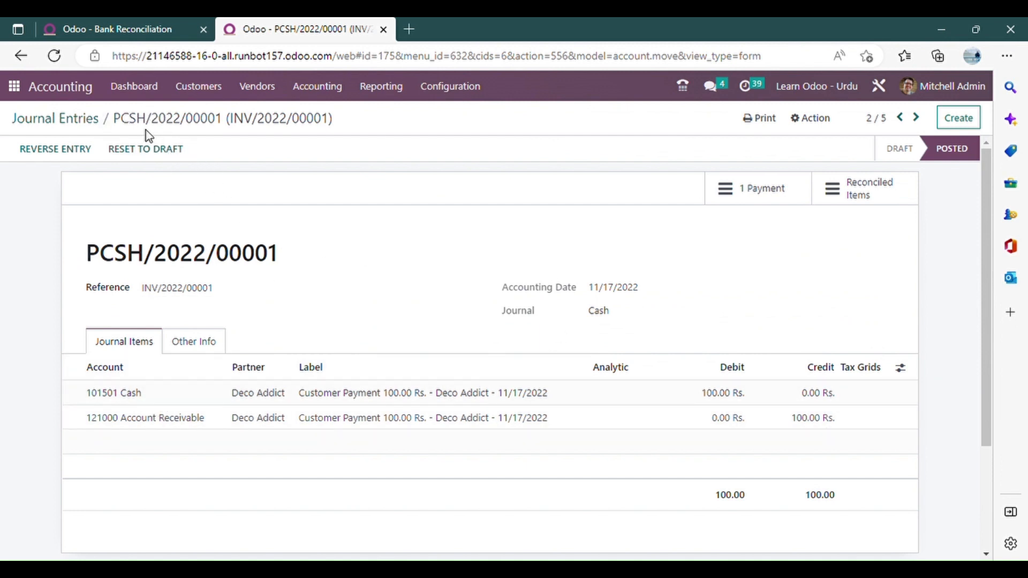
{"action": "left_click_drag", "start_coordinate": [142, 268], "coordinate": [96, 260]}
{"action": "left_click", "coordinate": [310, 262]}
{"action": "mouse_move", "coordinate": [104, 262]}
{"action": "left_mouse_down"}
{"action": "mouse_move", "coordinate": [92, 262]}
{"action": "mouse_move", "coordinate": [111, 255]}
{"action": "left_mouse_up"}
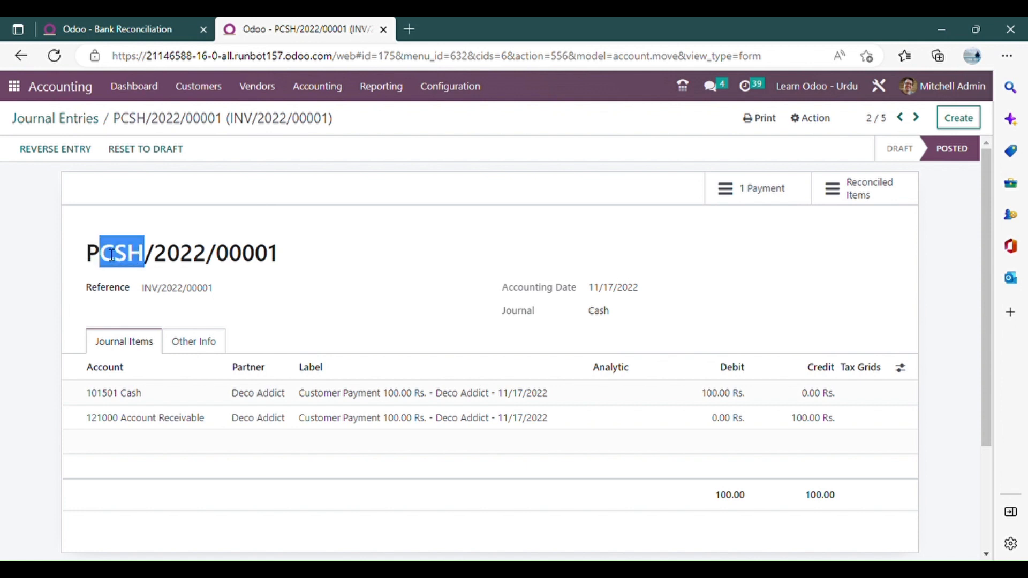
{"action": "left_click", "coordinate": [320, 256]}
{"action": "left_click", "coordinate": [92, 127]}
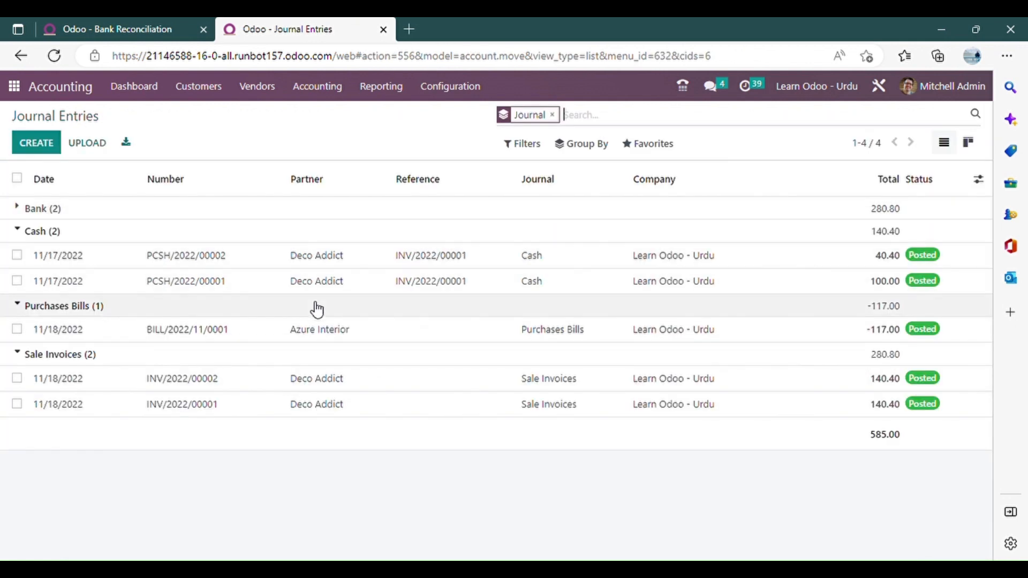
Compare the journal items of bank entries BNK/2022/00001 and PBNK/2022/00001, and check the reconciled items of BNK/2022/00001.
{"action": "left_click", "coordinate": [99, 235]}
{"action": "left_click", "coordinate": [97, 213]}
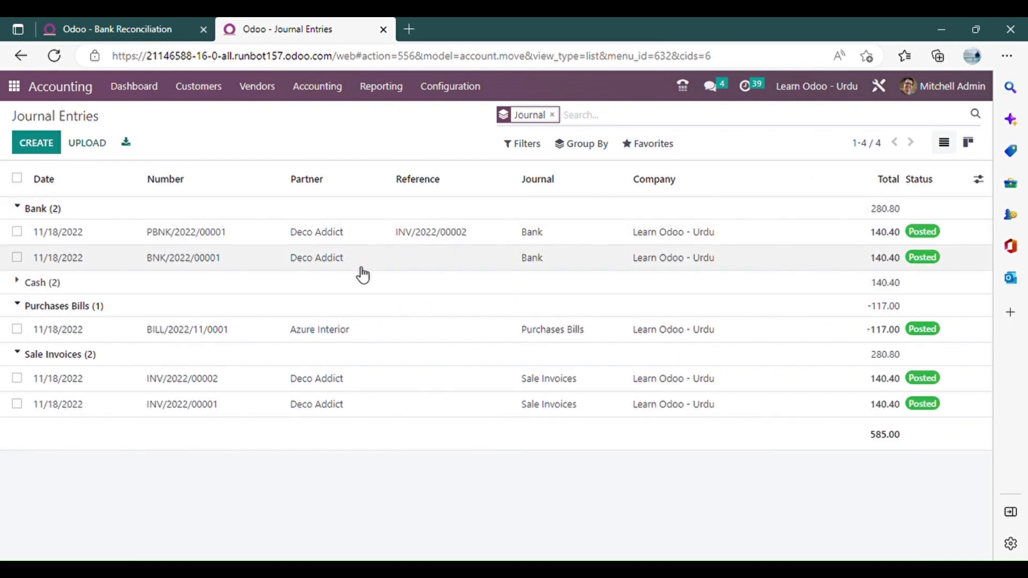
{"action": "left_click", "coordinate": [462, 255]}
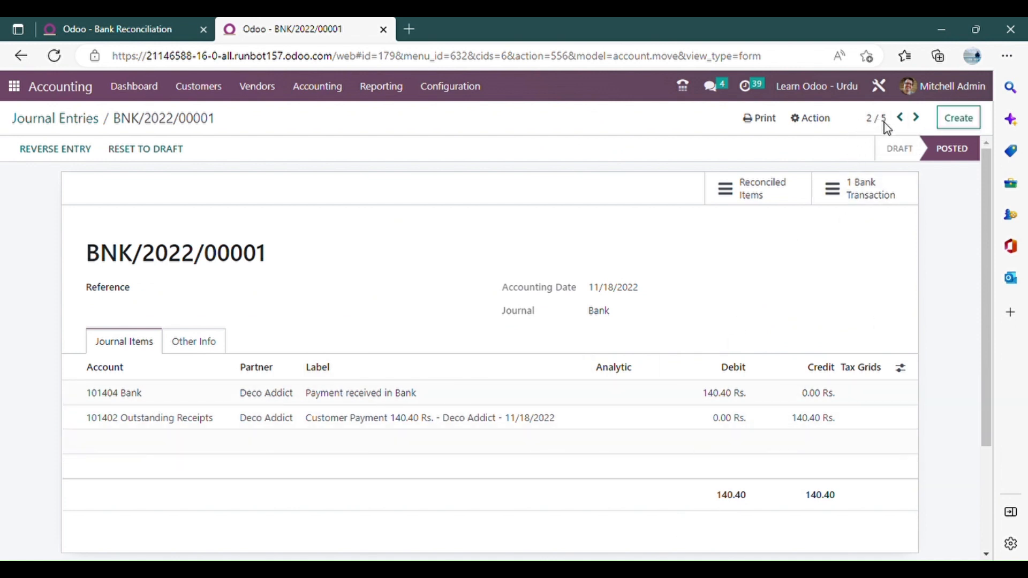
{"action": "left_click", "coordinate": [900, 118]}
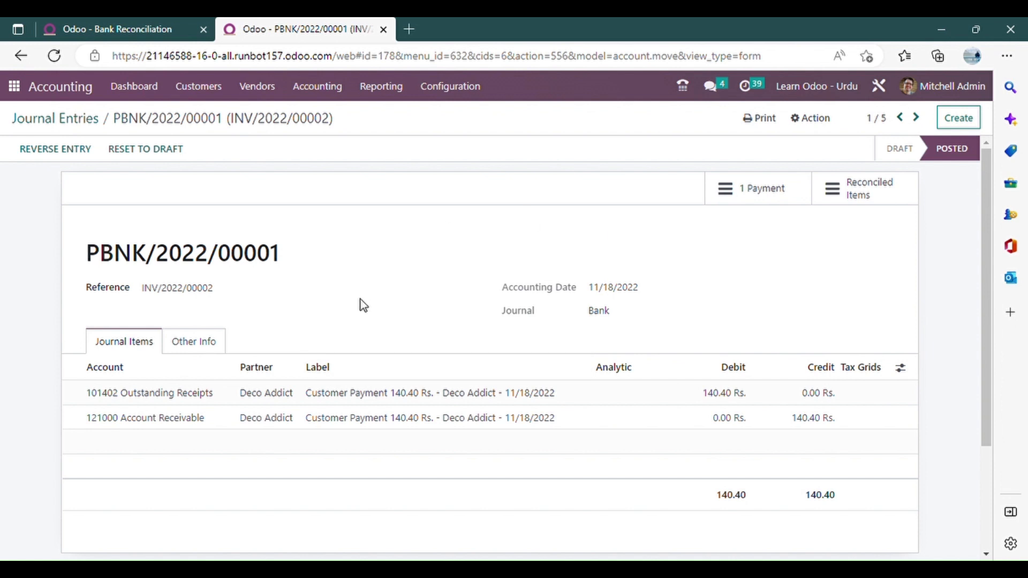
{"action": "left_click_drag", "start_coordinate": [88, 262], "coordinate": [95, 262]}
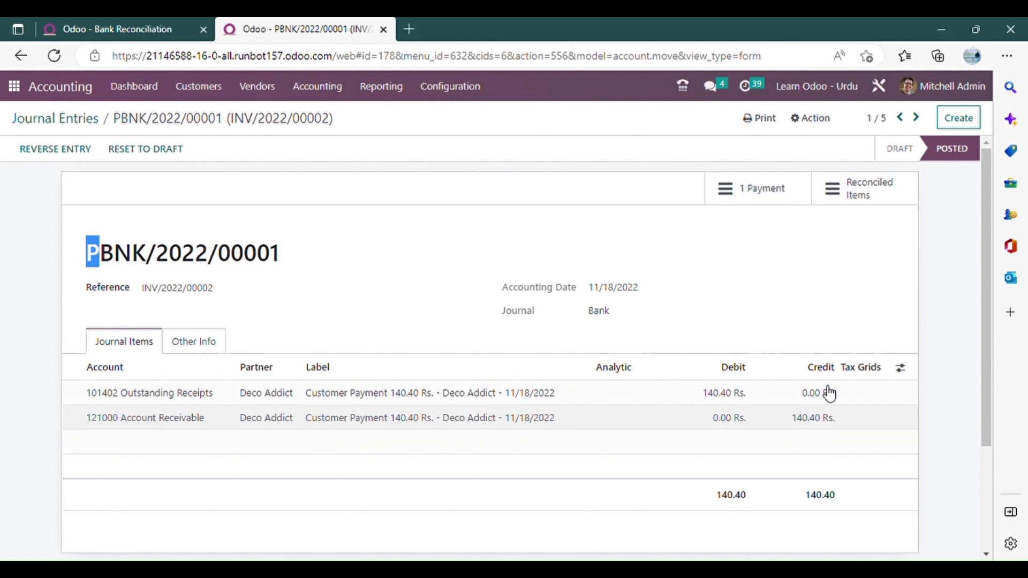
{"action": "left_click", "coordinate": [914, 124]}
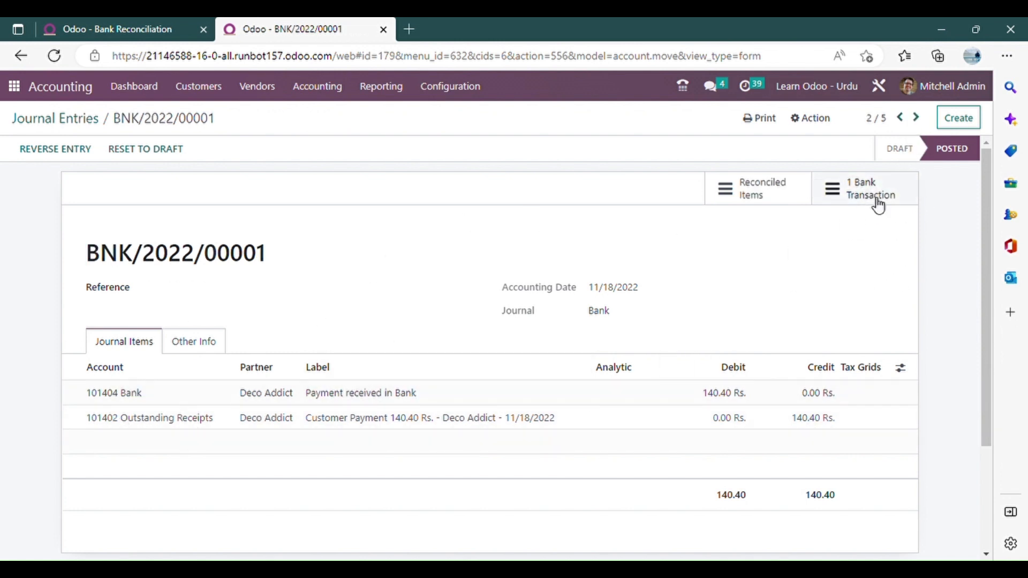
{"action": "left_click", "coordinate": [775, 199]}
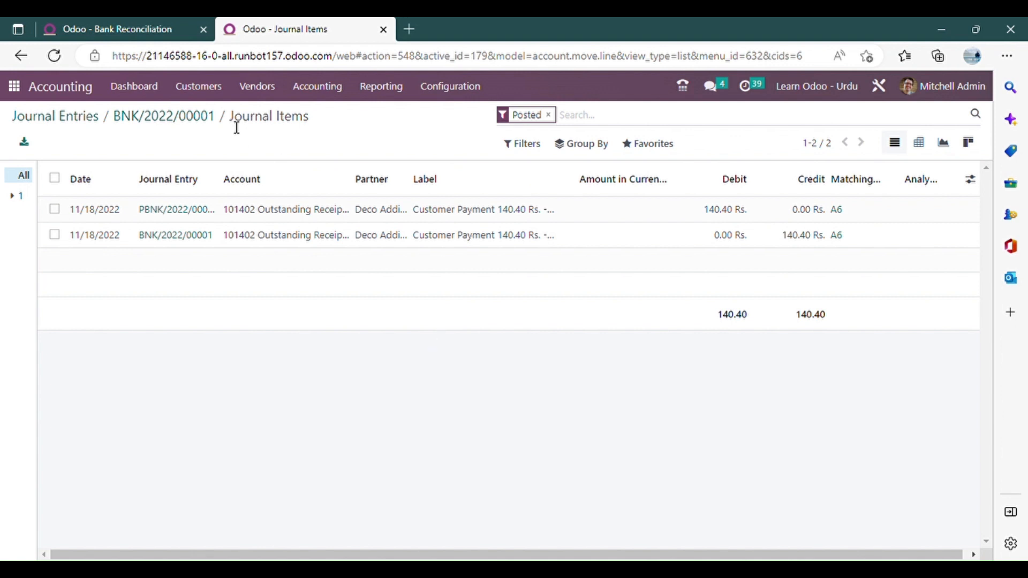
{"action": "left_click", "coordinate": [169, 118]}
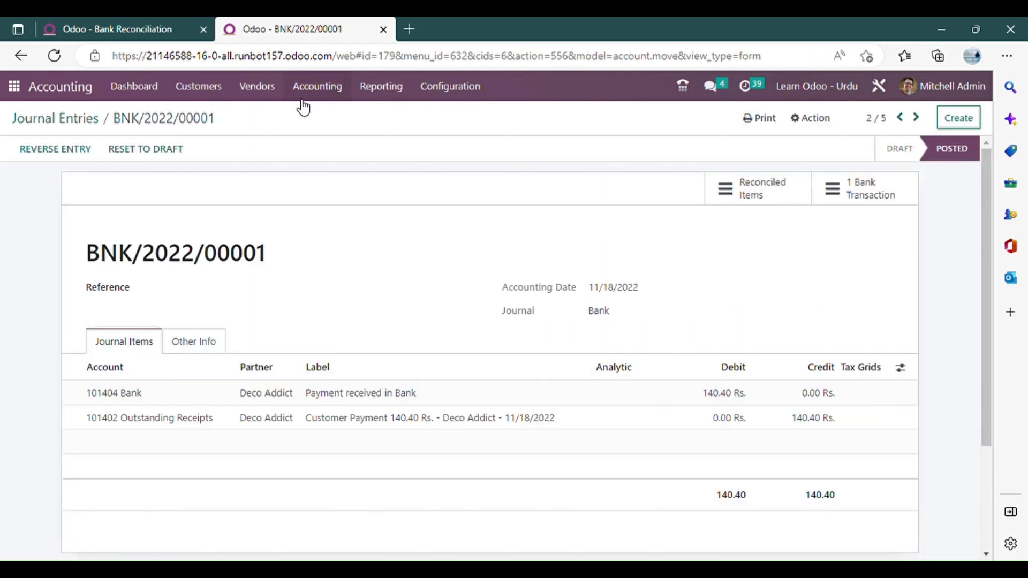
Create a new journal entry in the Misc. journal with a 630000 Salary Expenses line debiting 1,000 Rs.
{"action": "left_click", "coordinate": [319, 89]}
{"action": "left_click", "coordinate": [338, 132]}
{"action": "left_click", "coordinate": [44, 143]}
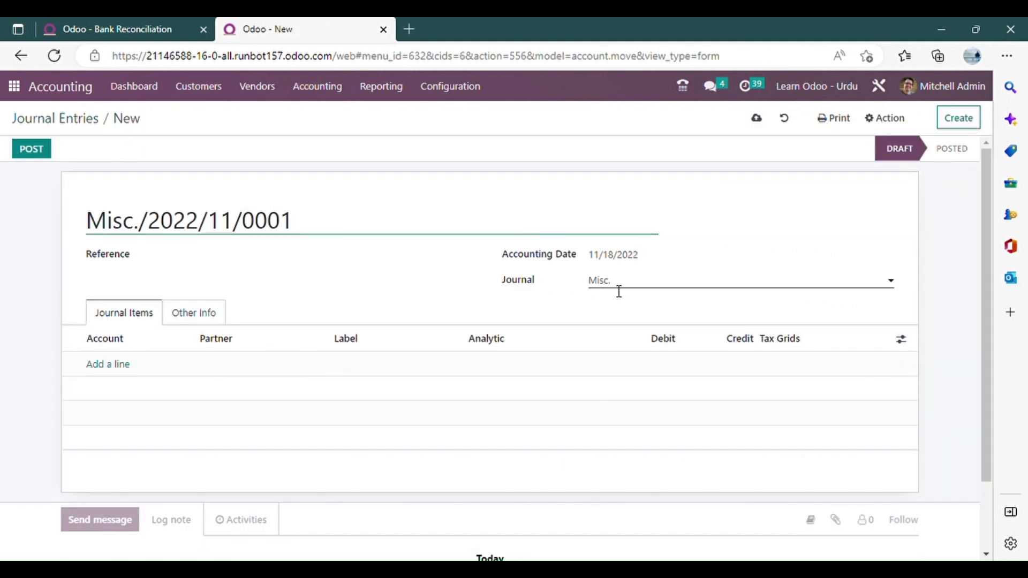
{"action": "left_click", "coordinate": [648, 287]}
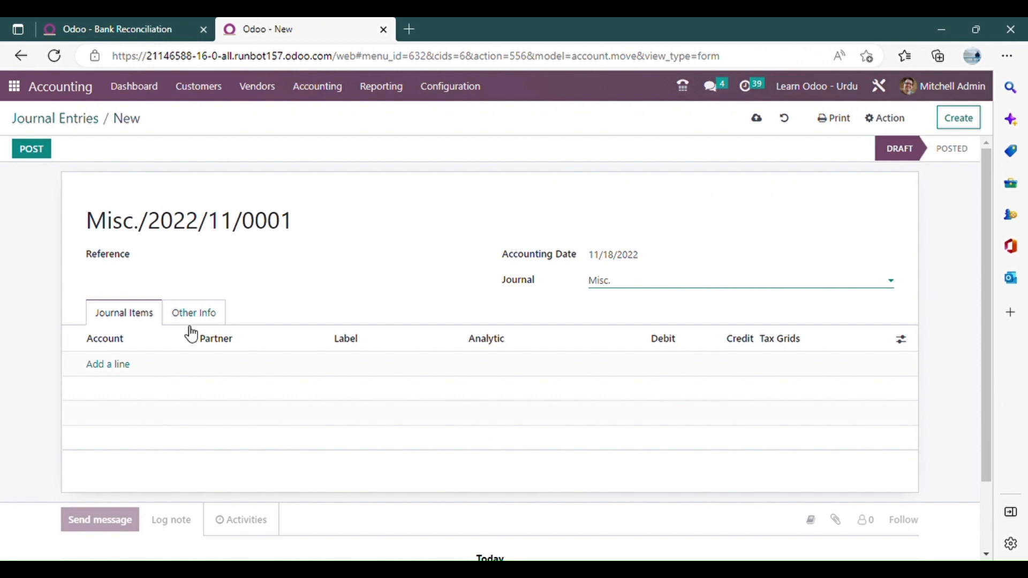
{"action": "left_click", "coordinate": [127, 364]}
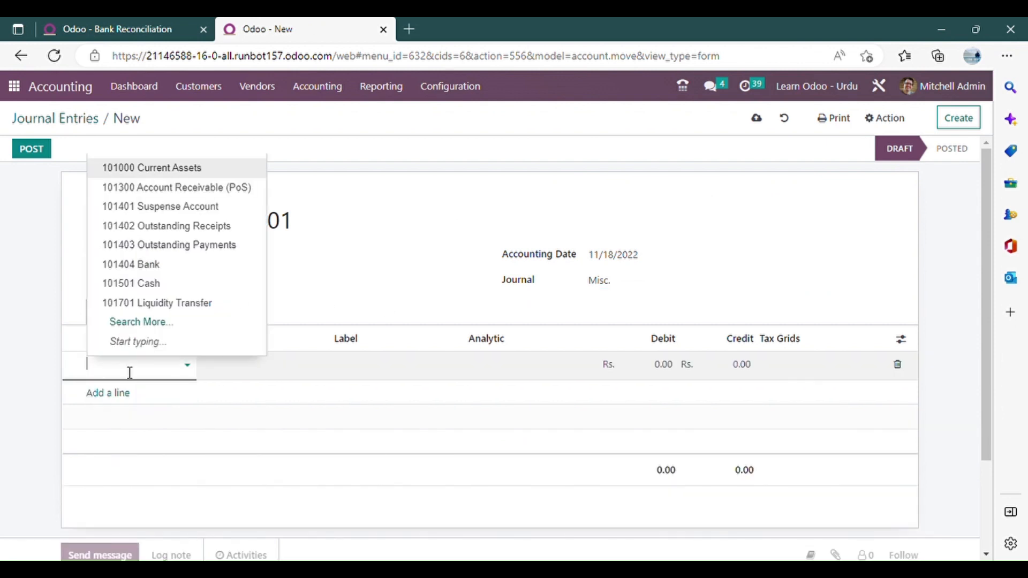
{"action": "type", "text": "Salar"}
{"action": "left_click", "coordinate": [143, 386]}
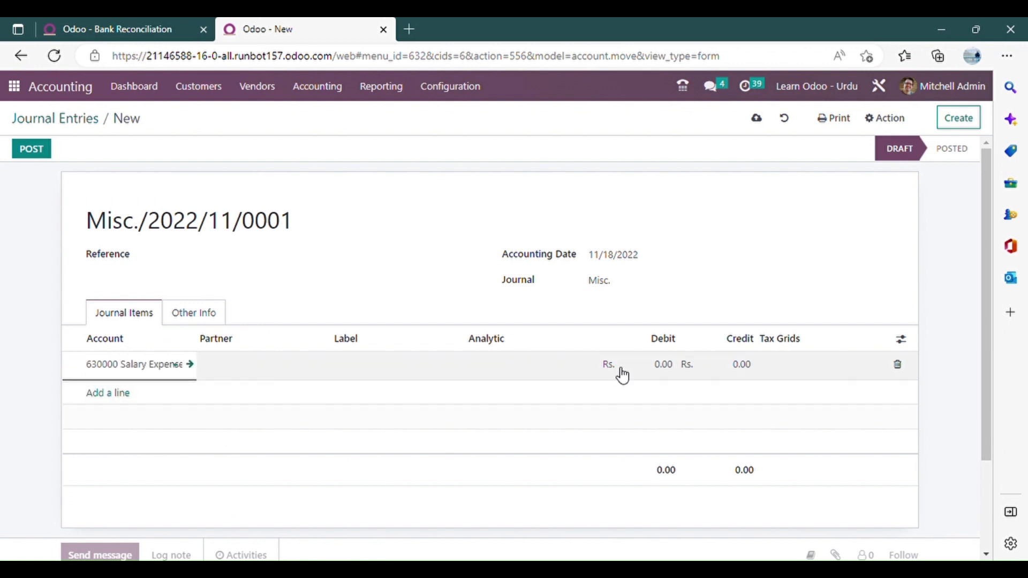
{"action": "left_click", "coordinate": [647, 367]}
{"action": "type", "text": "1000"}
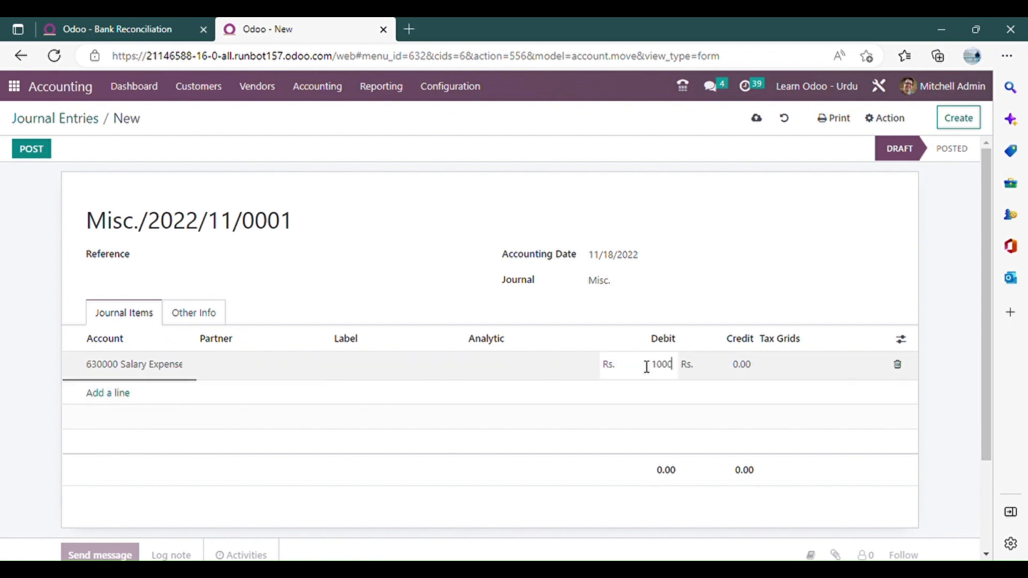
{"action": "left_click", "coordinate": [444, 318]}
{"action": "left_click", "coordinate": [112, 393]}
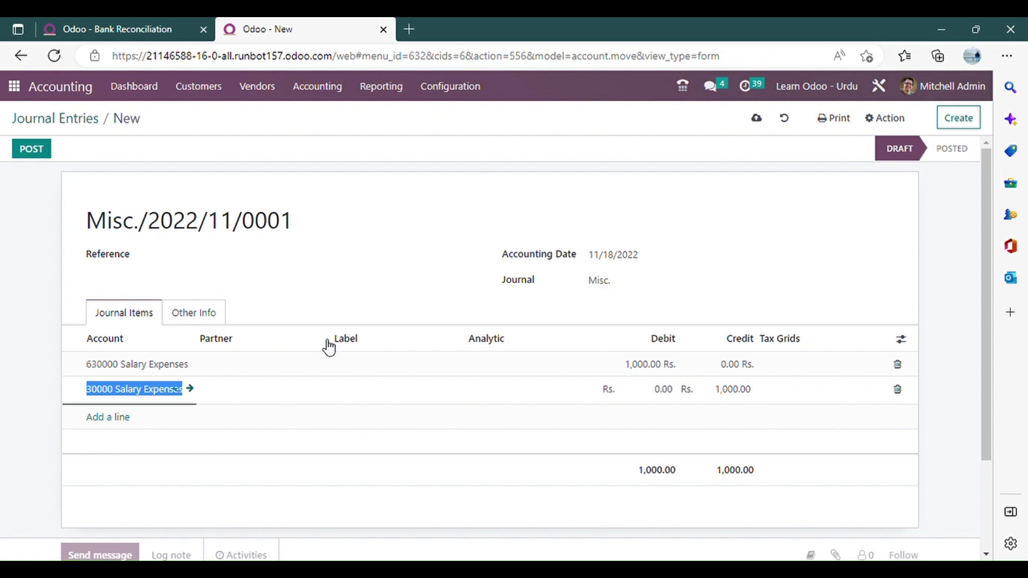
{"action": "left_click", "coordinate": [625, 289]}
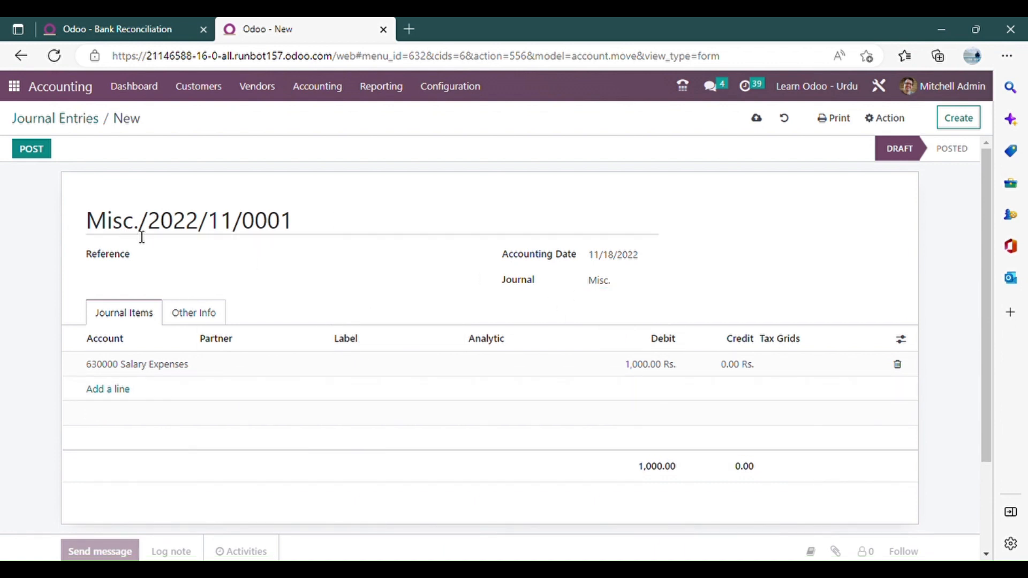
{"action": "double_click", "coordinate": [129, 225]}
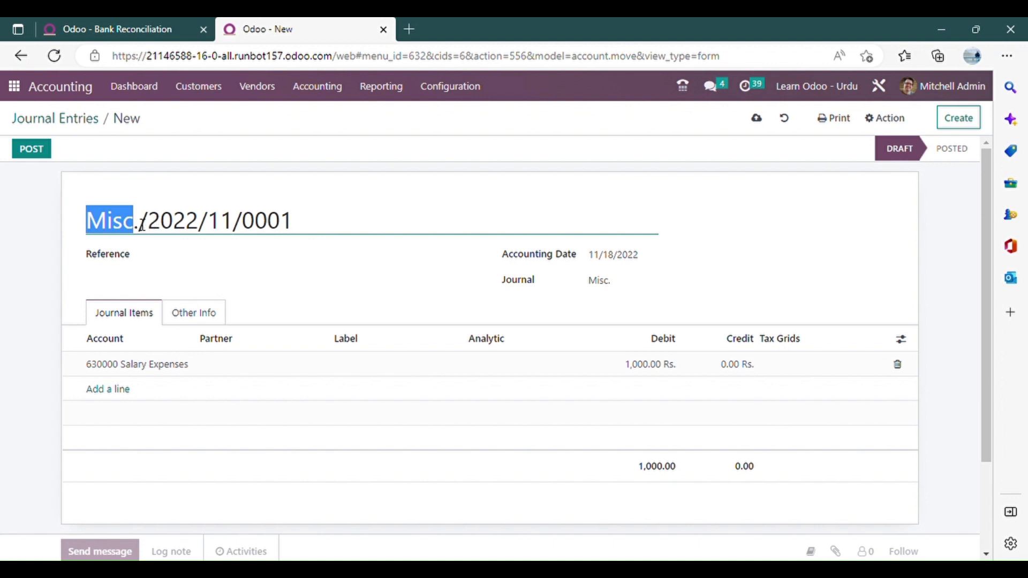
Add a balancing 101501 Cash line crediting 1,000 Rs. and post the miscellaneous entry.
{"action": "left_click", "coordinate": [129, 389]}
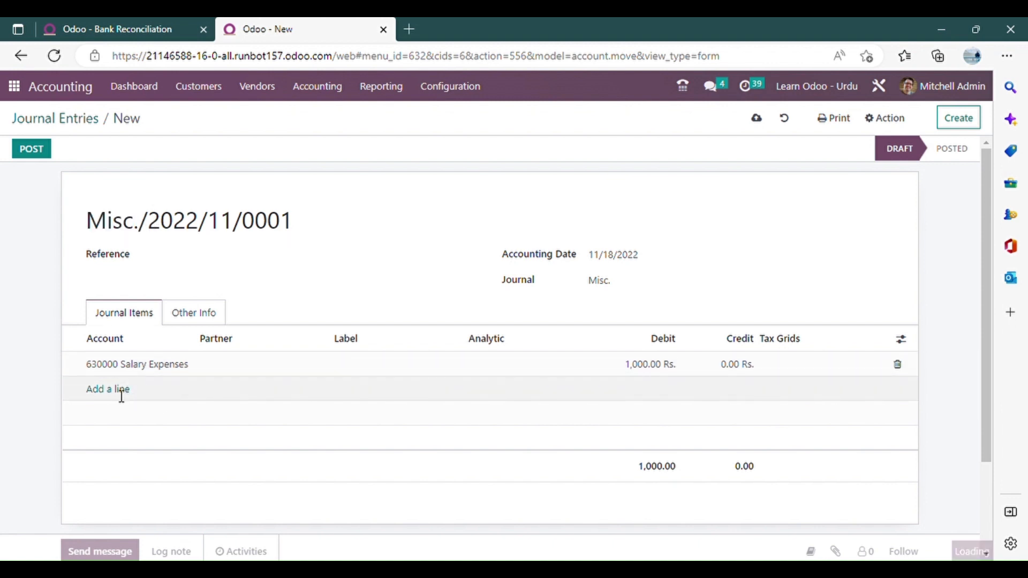
{"action": "type", "text": "cas"}
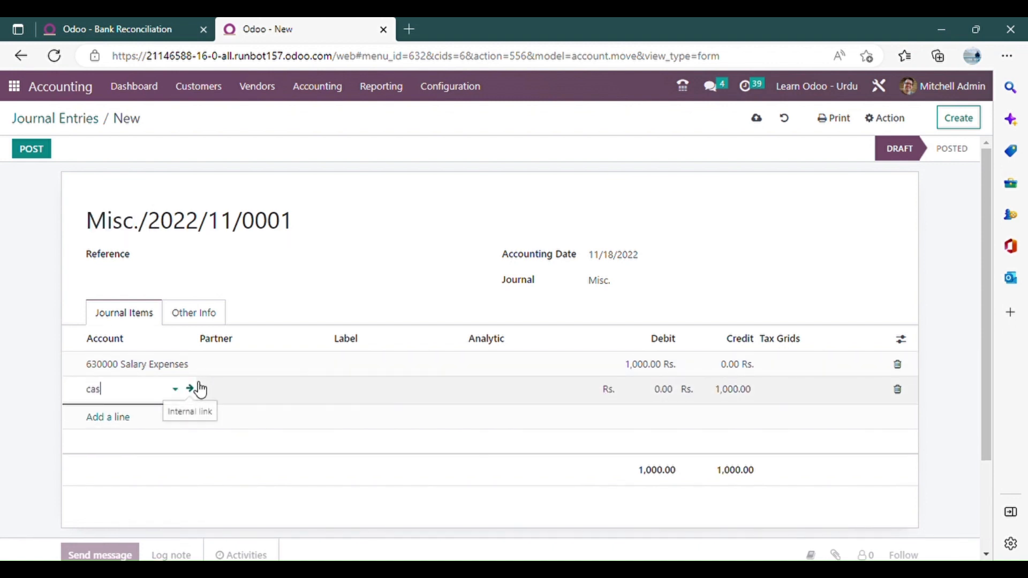
{"action": "type", "text": "h"}
{"action": "left_click", "coordinate": [182, 416]}
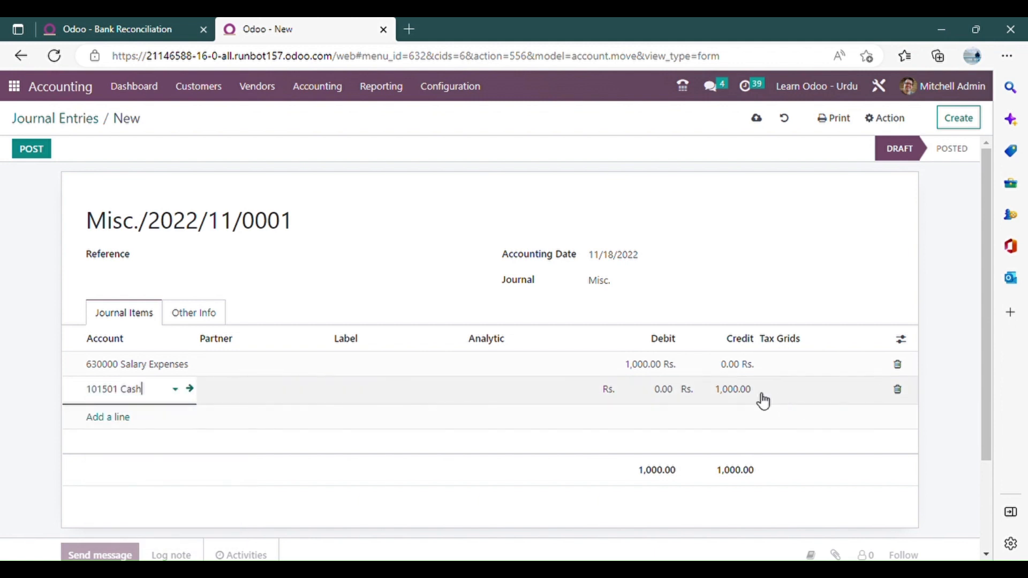
{"action": "left_click", "coordinate": [47, 153]}
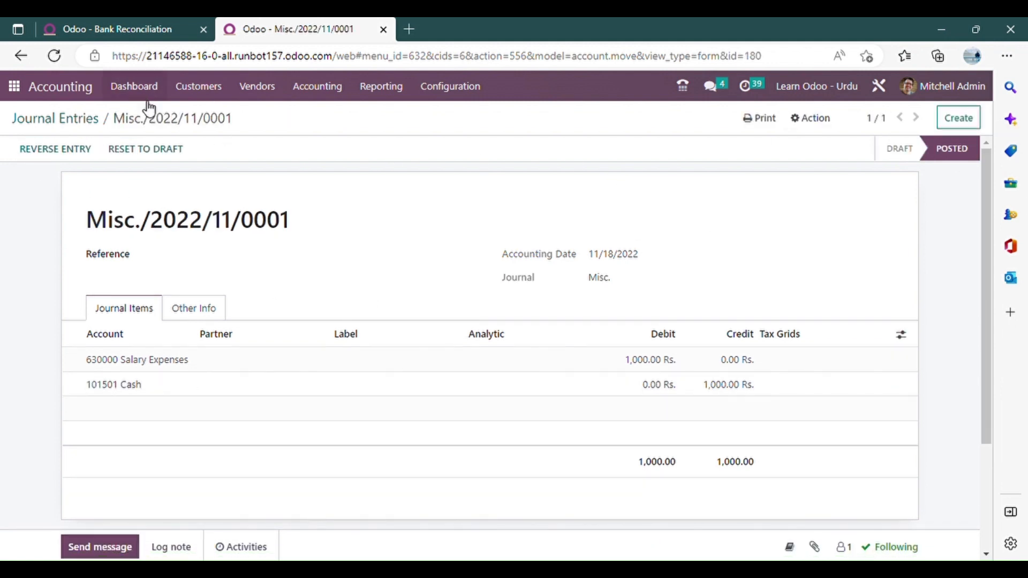
Return to the full list of journal entries and group it by journal.
{"action": "left_click", "coordinate": [72, 118]}
{"action": "left_click", "coordinate": [583, 115]}
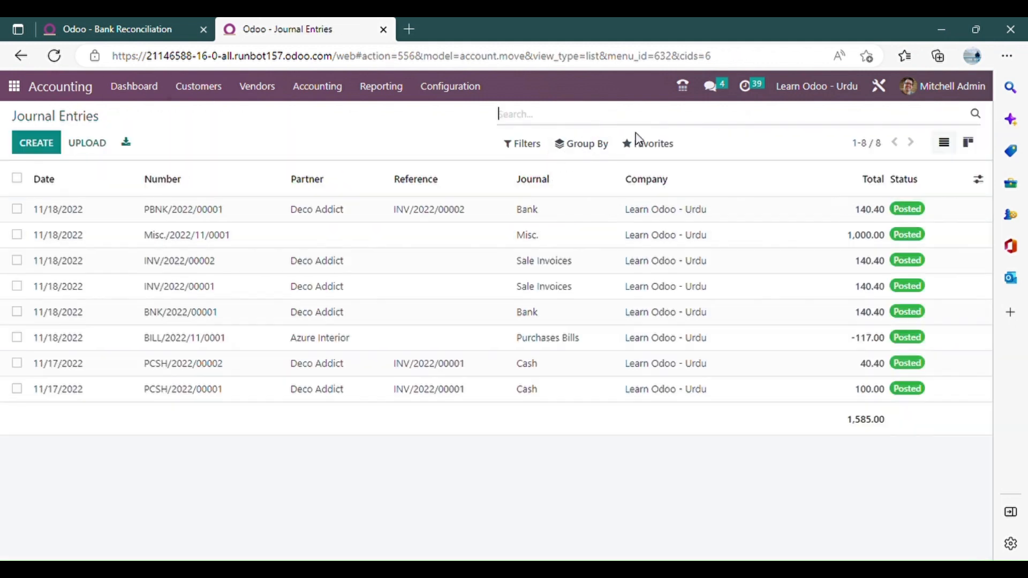
{"action": "left_click", "coordinate": [589, 145]}
{"action": "left_click", "coordinate": [588, 194]}
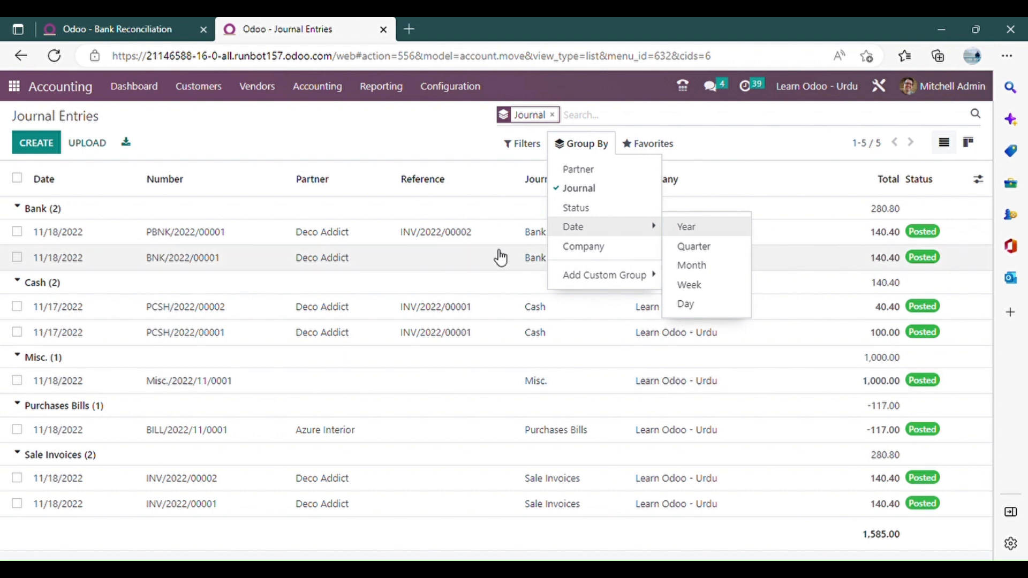
{"action": "left_click", "coordinate": [349, 143]}
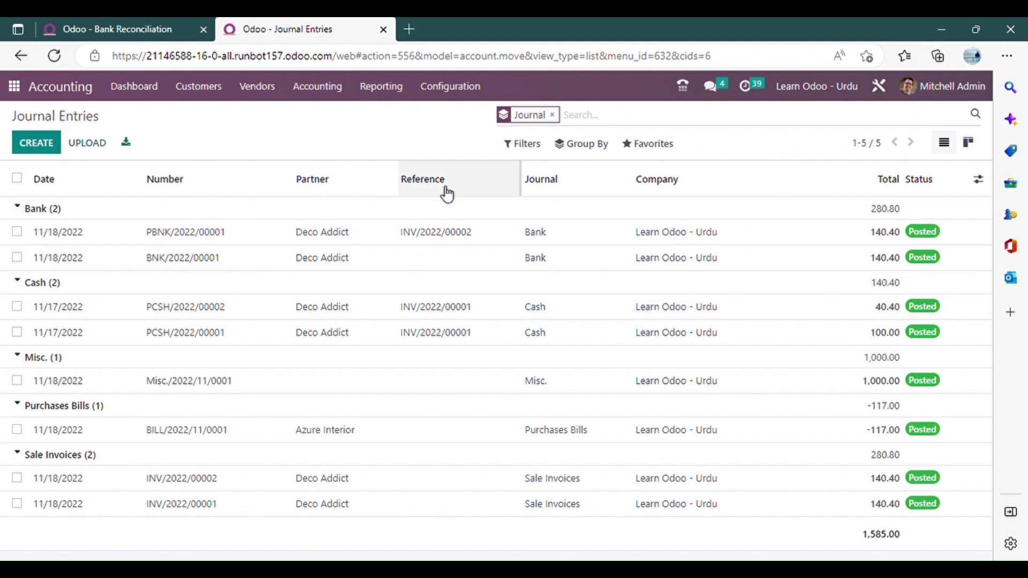
Clear the journal grouping from the entries list and apply it again.
{"action": "left_click", "coordinate": [560, 118]}
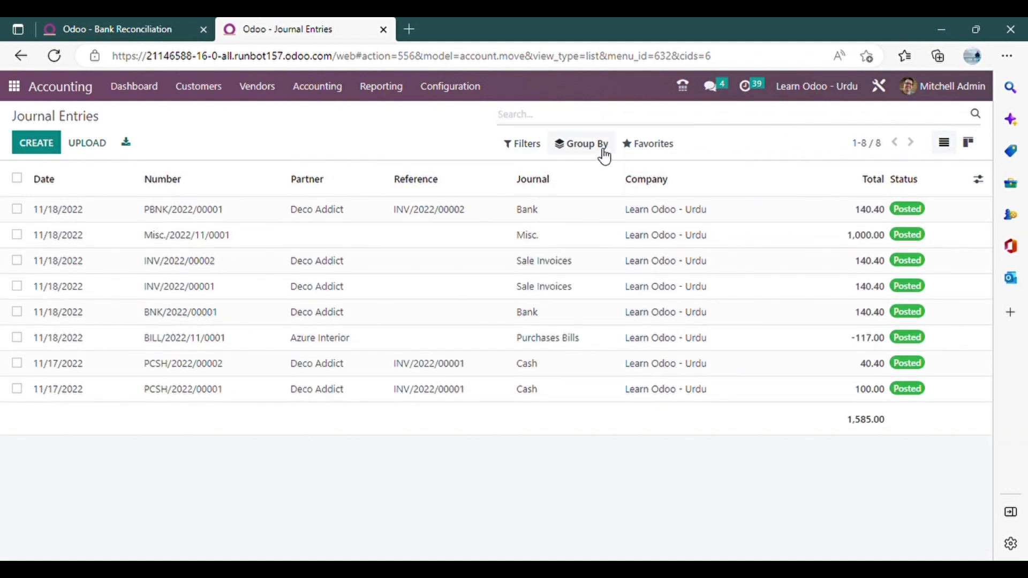
{"action": "left_click", "coordinate": [600, 146]}
{"action": "left_click", "coordinate": [622, 193]}
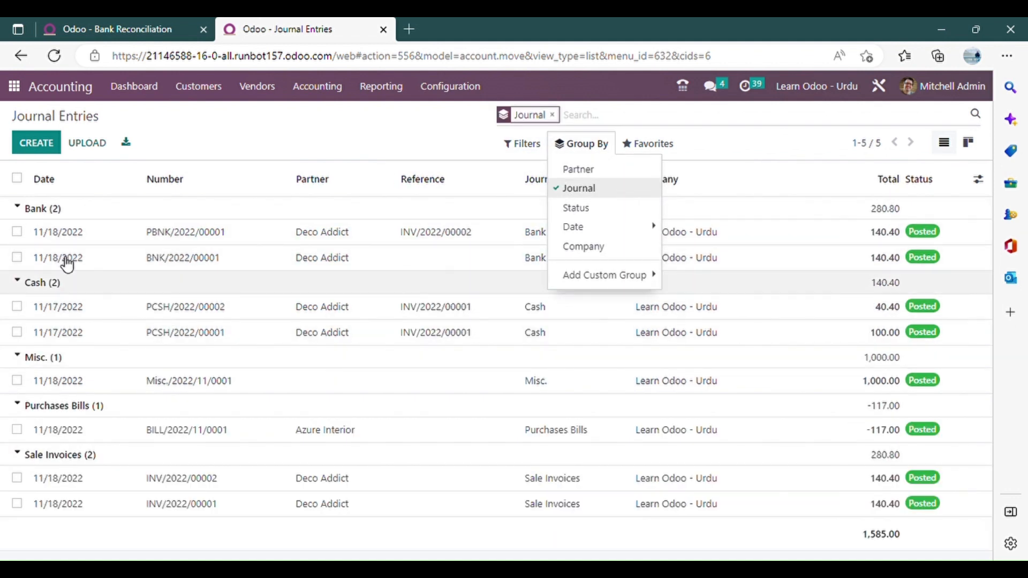
{"action": "left_click", "coordinate": [460, 141]}
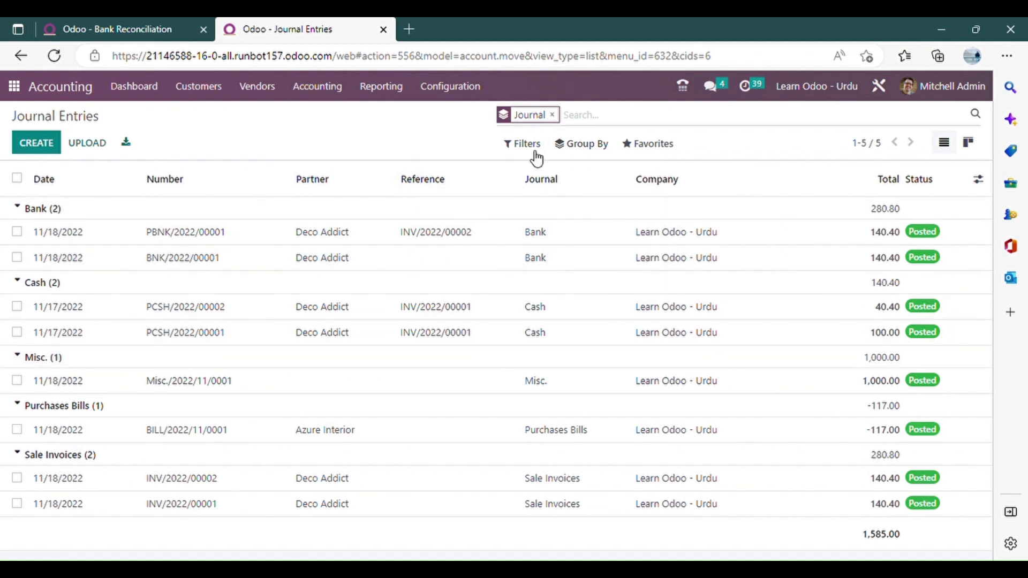
Clear the journal grouping, add a custom filter for Journal contains "Bank", and group the filtered entries by journal.
{"action": "left_click", "coordinate": [553, 115]}
{"action": "left_click", "coordinate": [522, 143]}
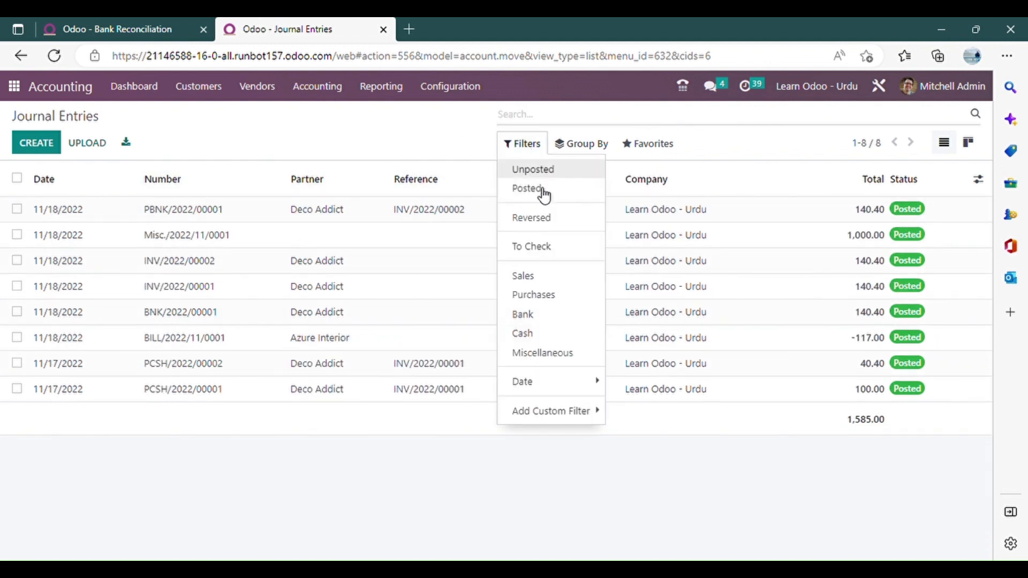
{"action": "left_click", "coordinate": [565, 414]}
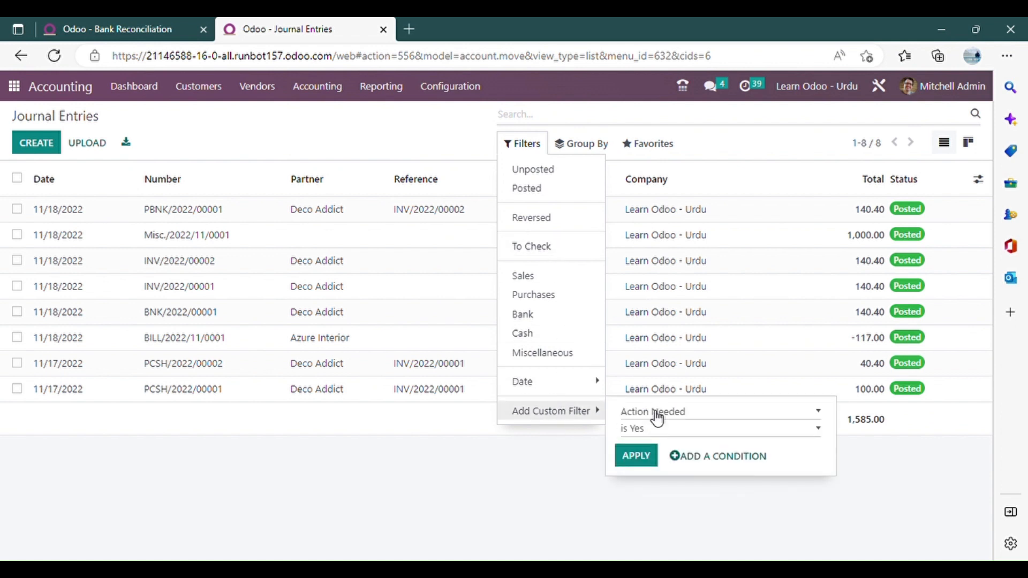
{"action": "key", "text": "j"}
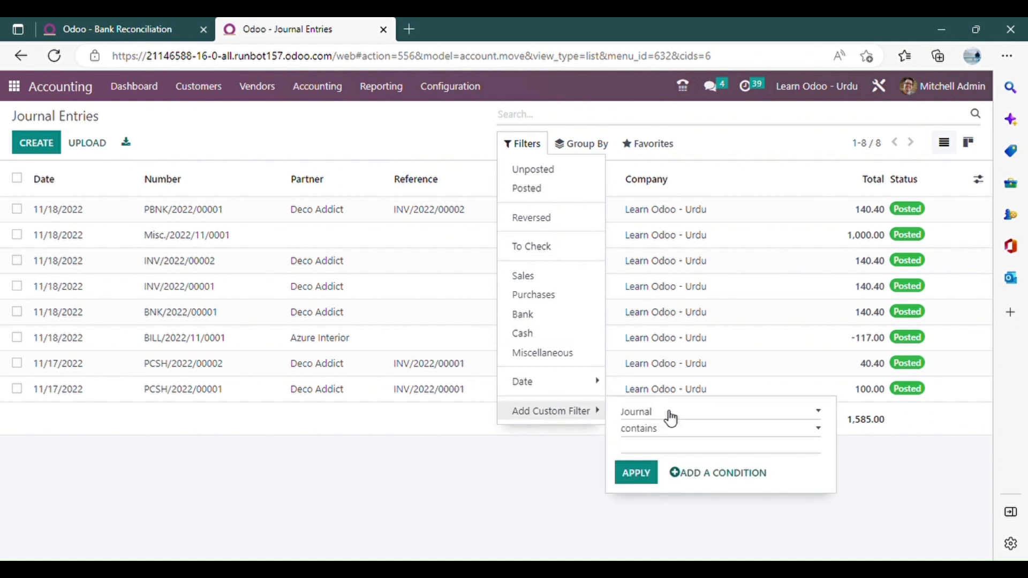
{"action": "left_click", "coordinate": [702, 445]}
{"action": "type", "text": "Bank"}
{"action": "left_click", "coordinate": [636, 473]}
{"action": "left_click", "coordinate": [337, 373]}
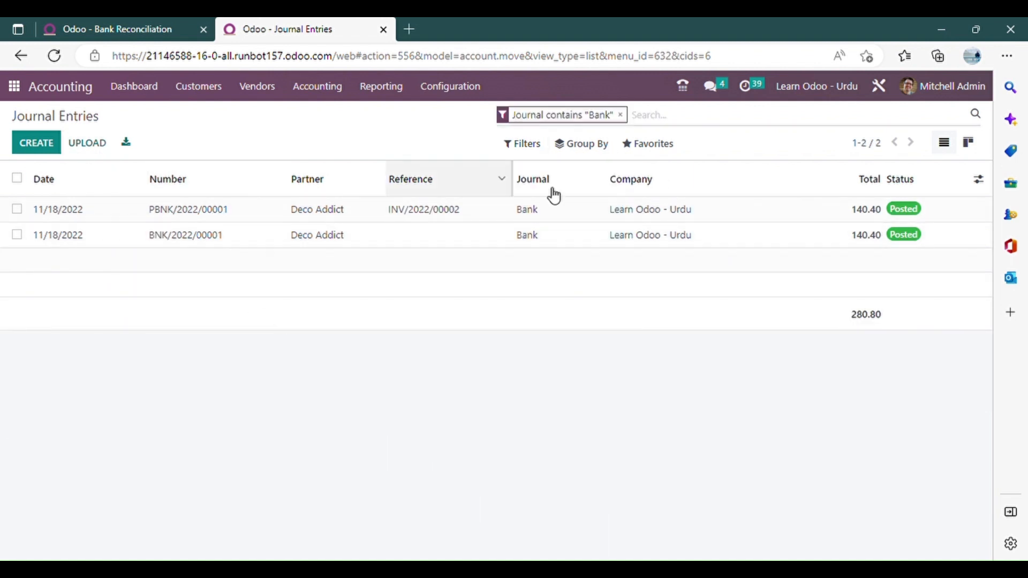
{"action": "left_click", "coordinate": [587, 143]}
{"action": "left_click", "coordinate": [622, 190]}
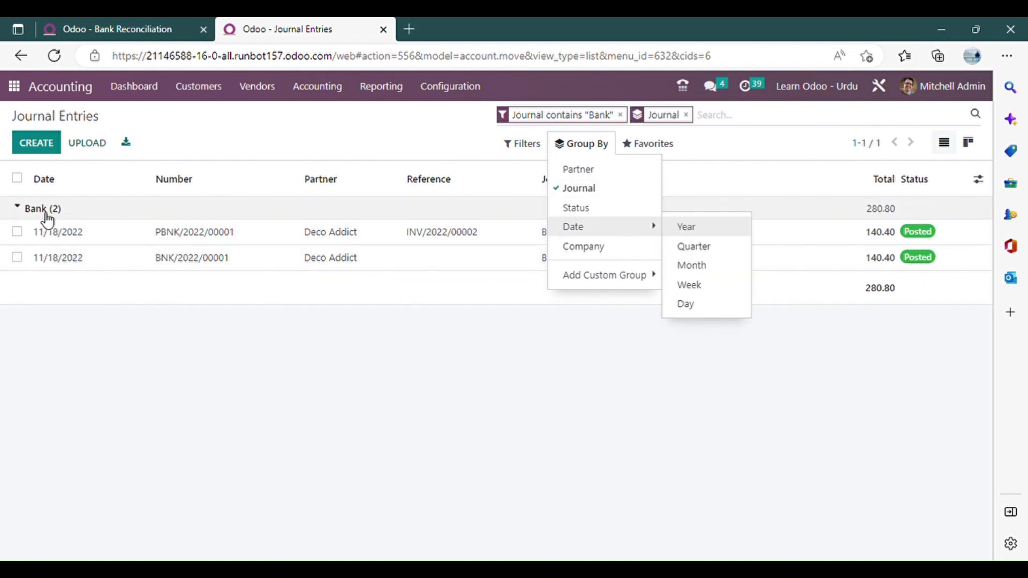
Review the journal items of Bank entries PBNK/2022/00001 and BNK/2022/00001, and return to the entries list.
{"action": "left_click", "coordinate": [500, 258]}
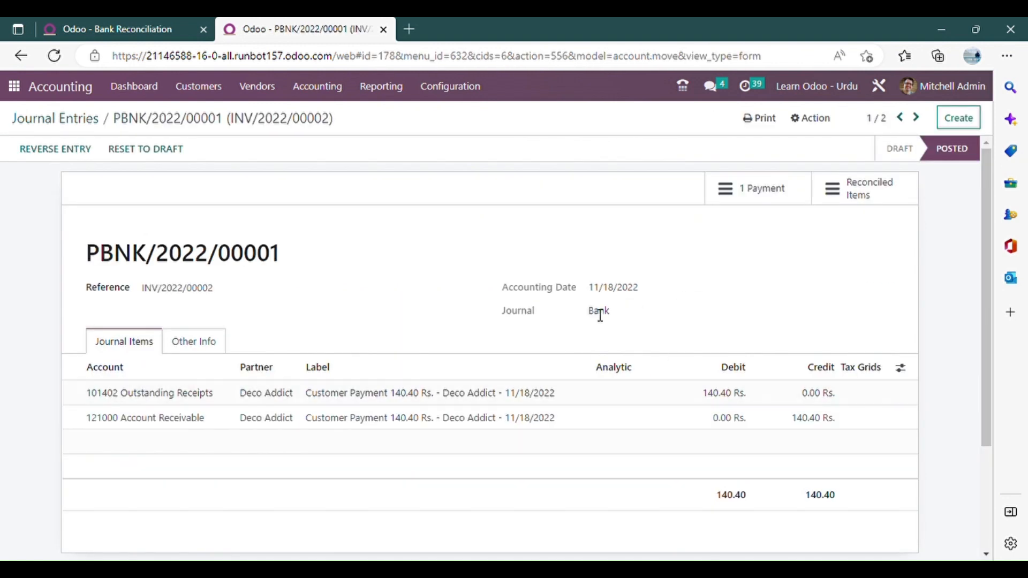
{"action": "left_click", "coordinate": [915, 117]}
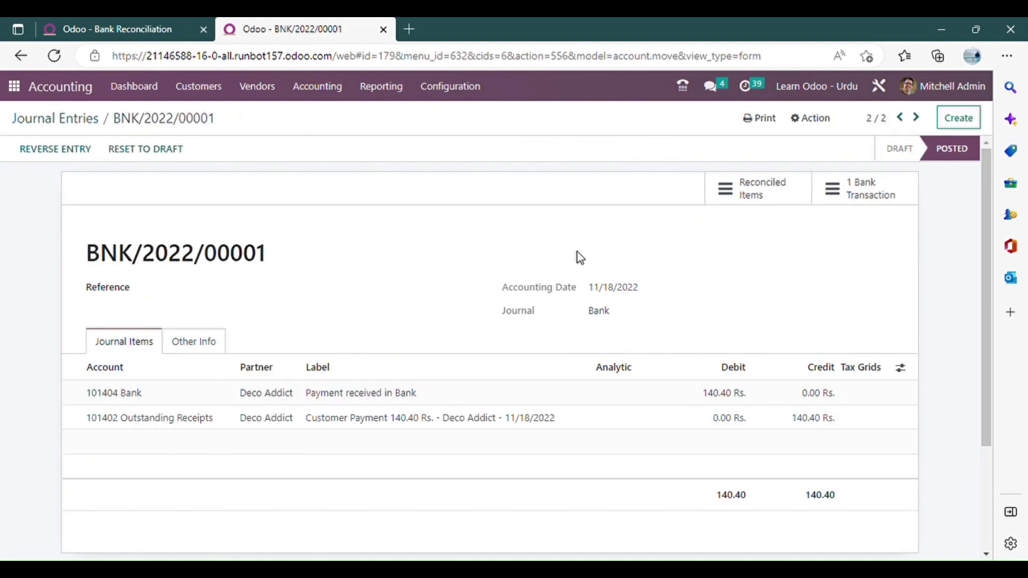
{"action": "left_click", "coordinate": [98, 120]}
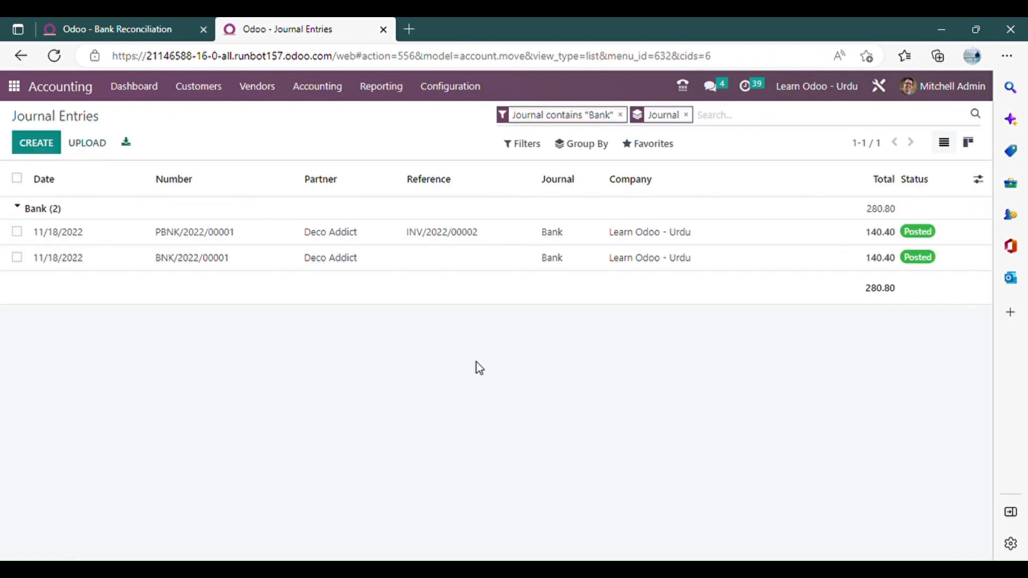